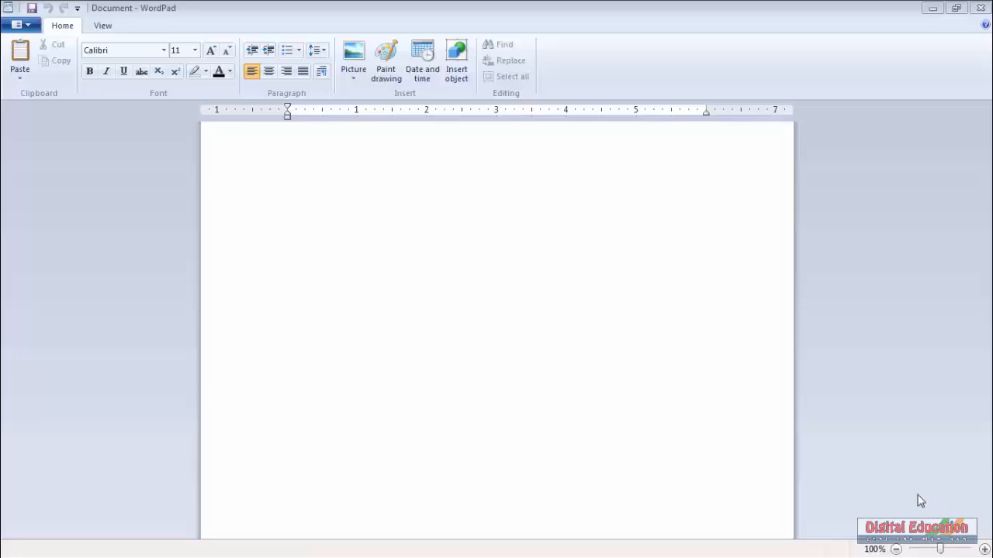
Step: Enter "digital education" in lowercase on the first line and "DIGITAL EDUCATION" in capitals on the line below
click(388, 176)
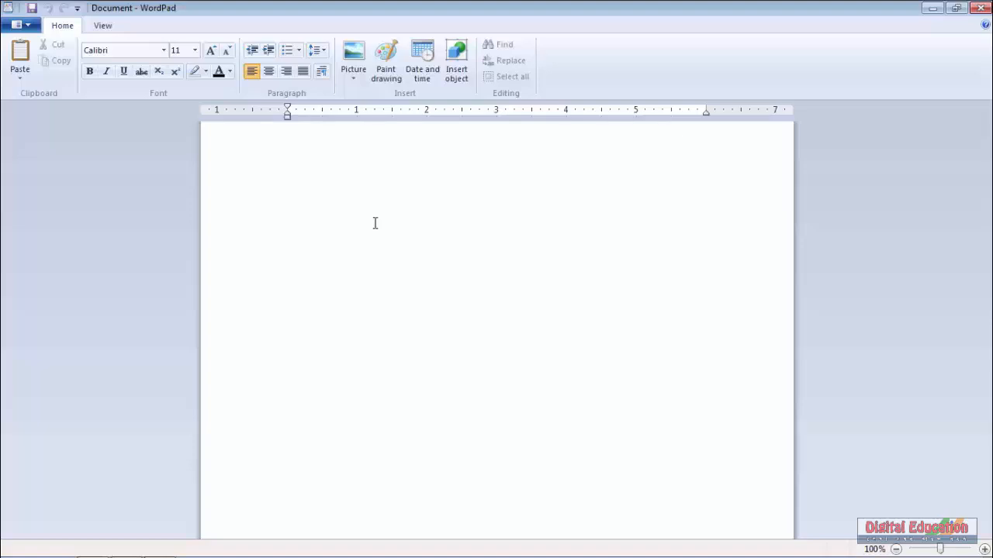
text(d)
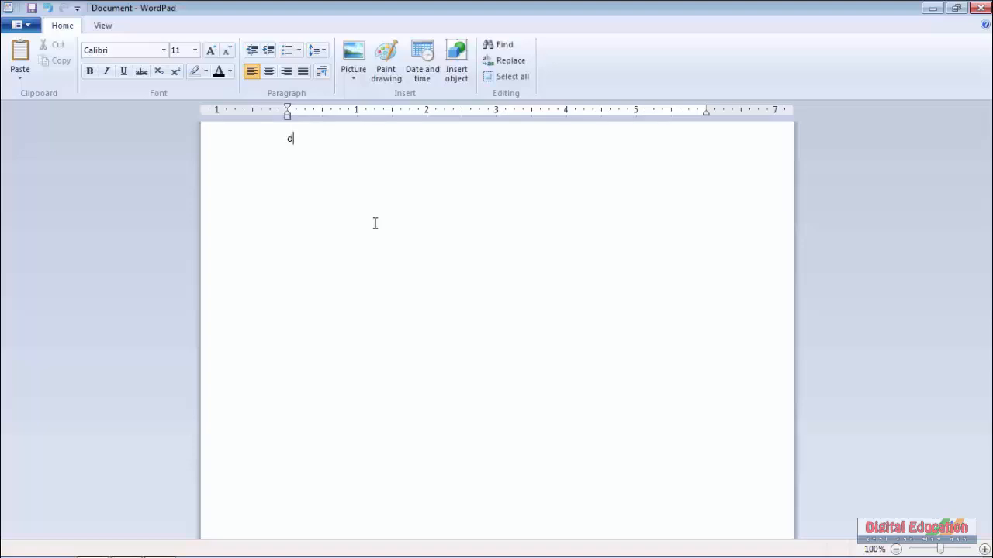
text(igital education)
key(Caps_Lock)
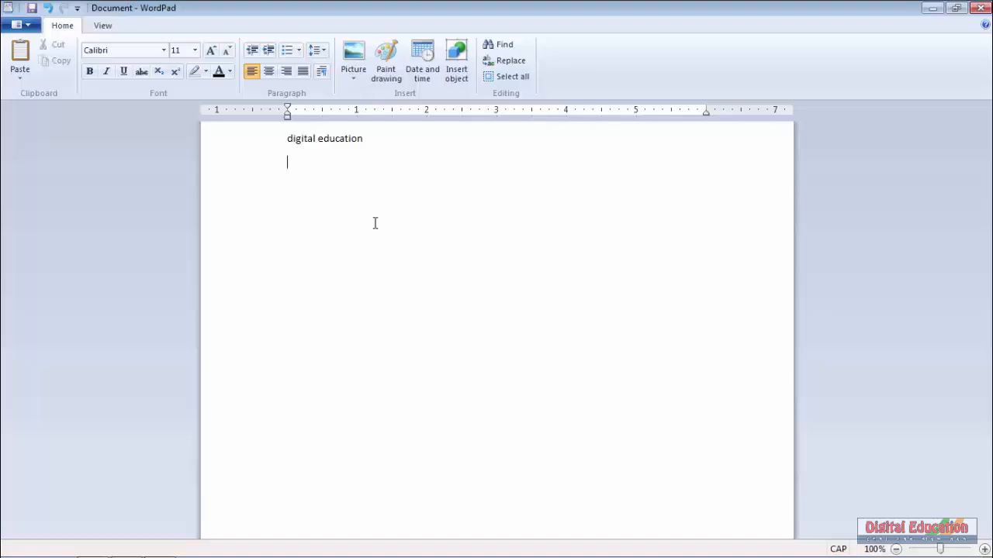
text(DIGITAL EDUCAR)
key(BackSpace)
text(TION)
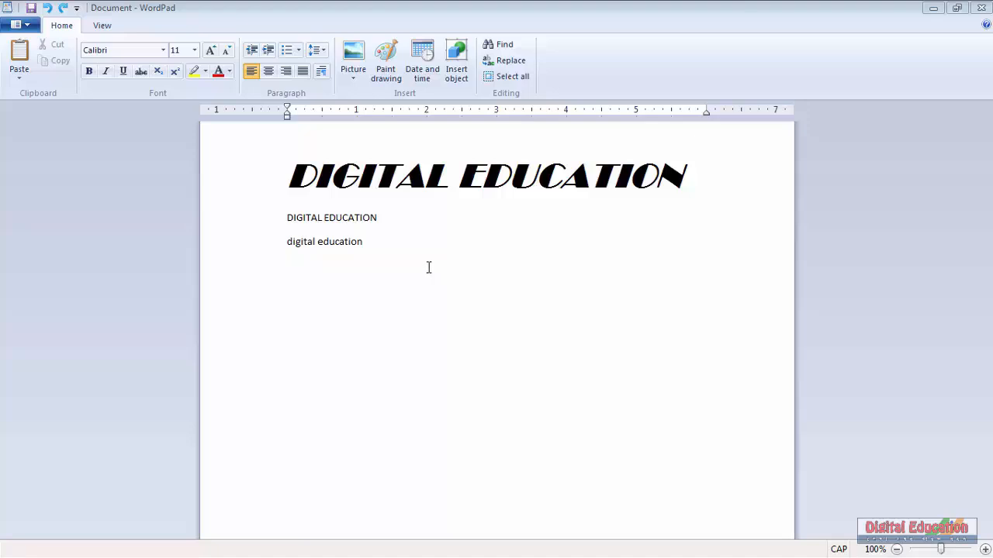
Step: Select the word DIGITAL in the small capitals line and the whole line, clearing the selection each time
double_click(289, 218)
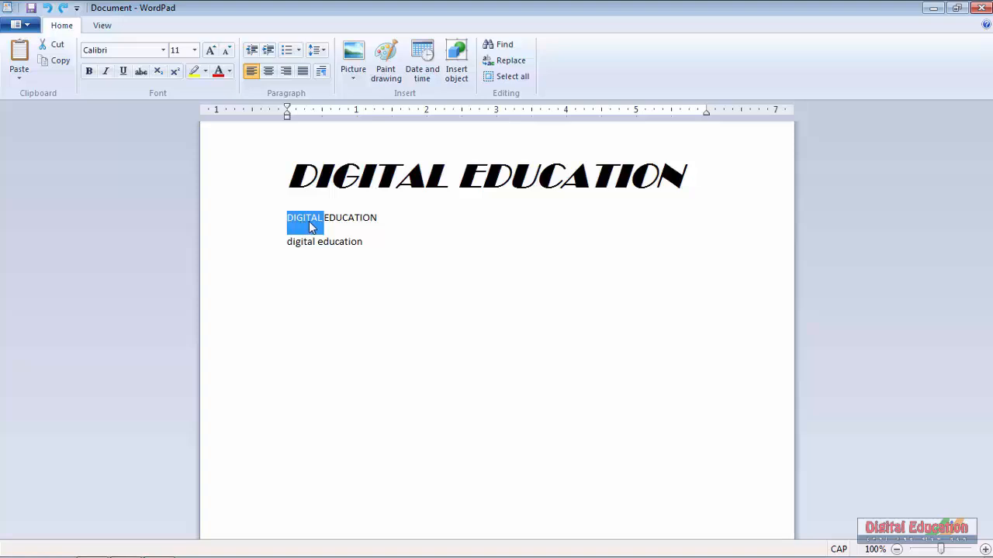
drag(295, 223, 280, 233)
click(280, 231)
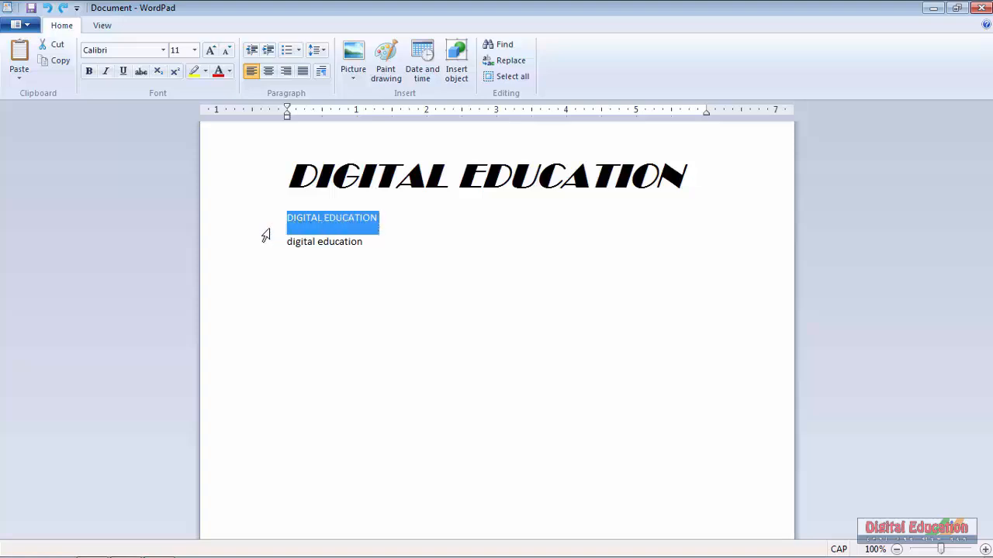
click(294, 317)
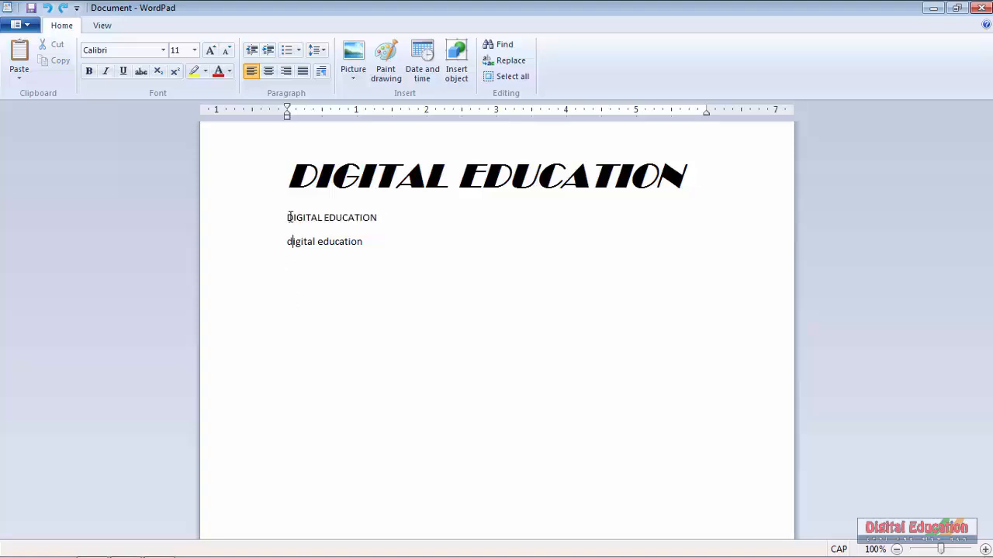
triple_click(289, 218)
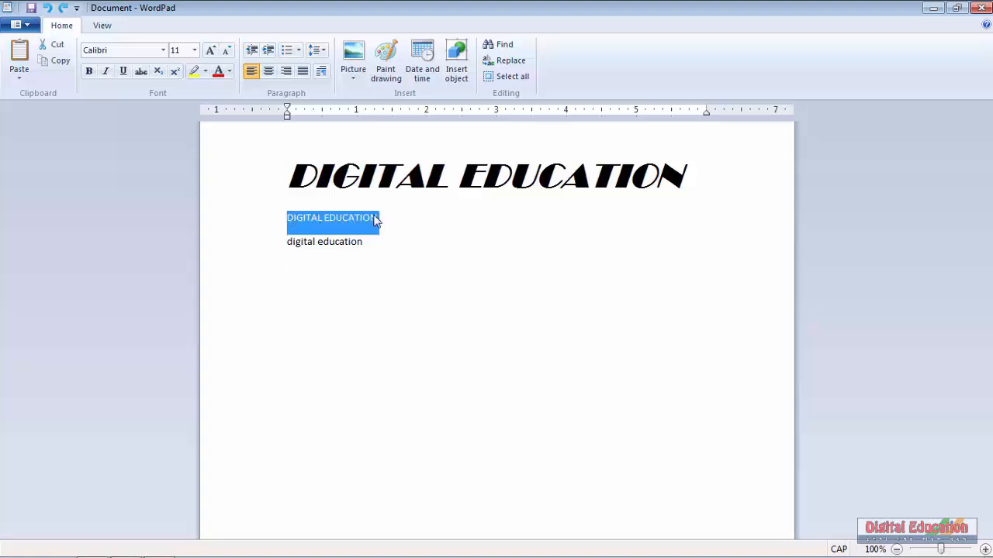
click(390, 281)
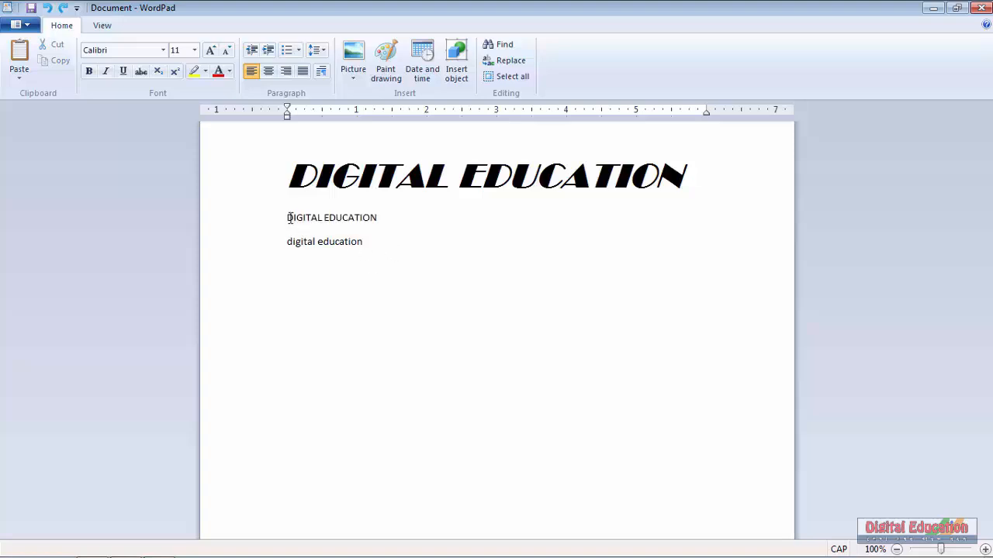
Step: Select the small capitals text, its word DIGITAL alone, and the lowercase line in turn, clearing each selection
drag(288, 219, 345, 218)
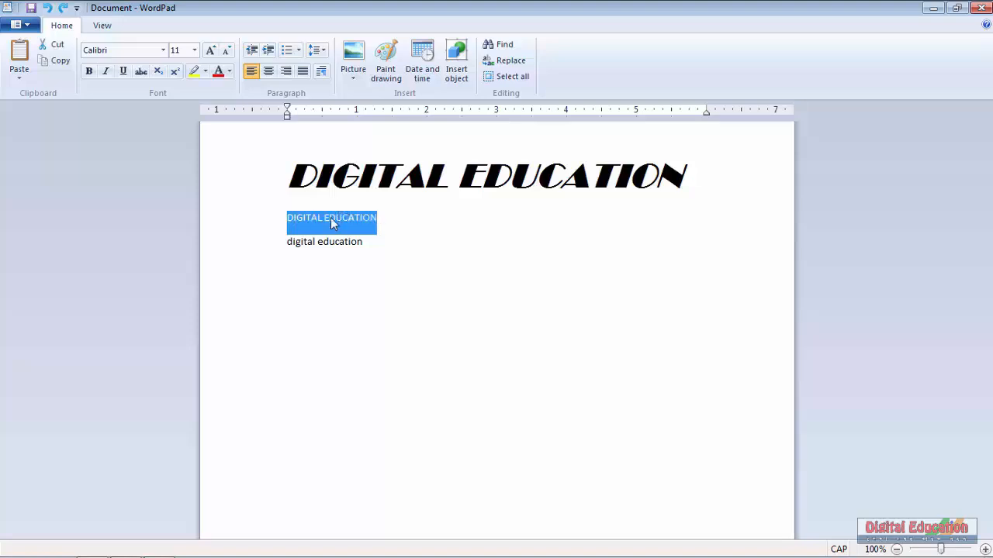
click(341, 218)
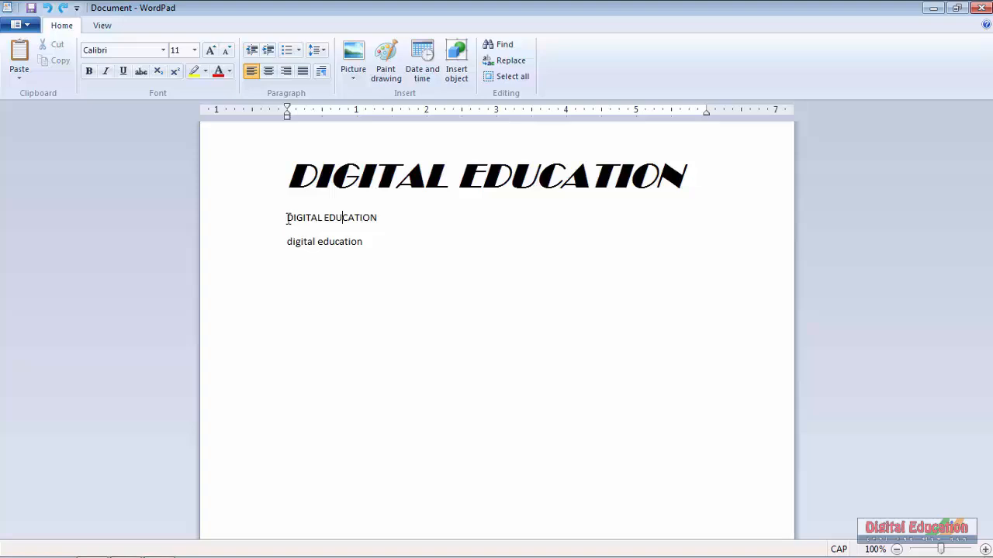
drag(287, 218, 321, 219)
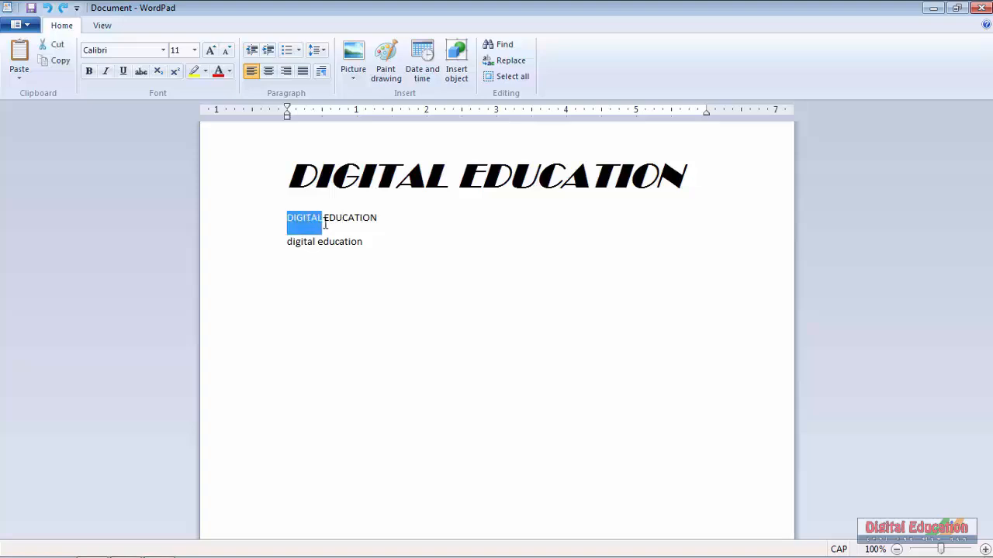
click(280, 252)
click(286, 248)
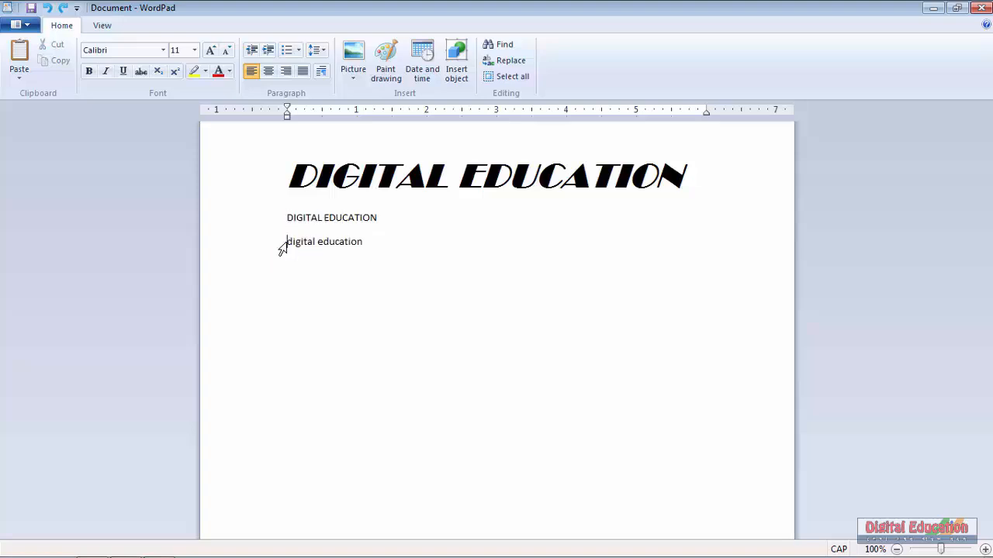
drag(282, 249, 338, 242)
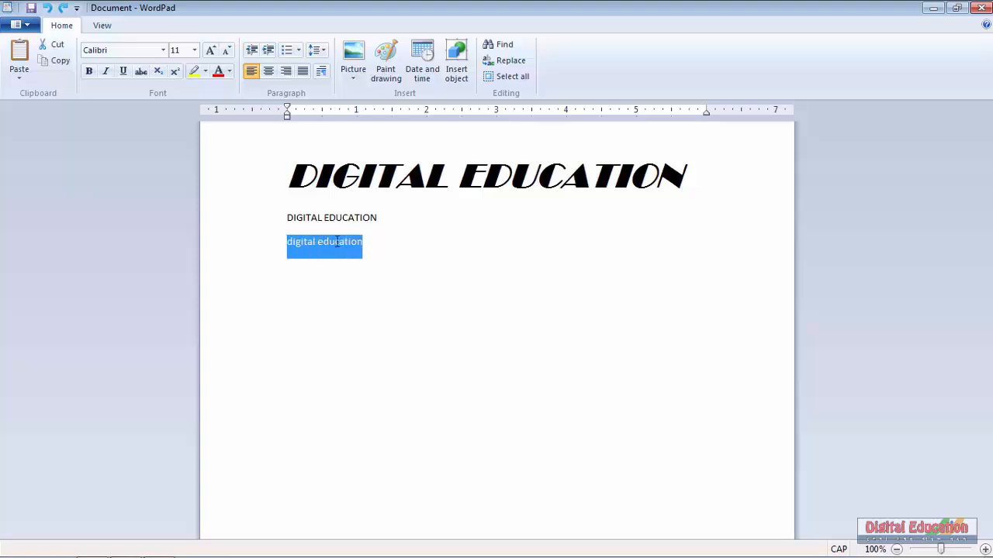
click(399, 281)
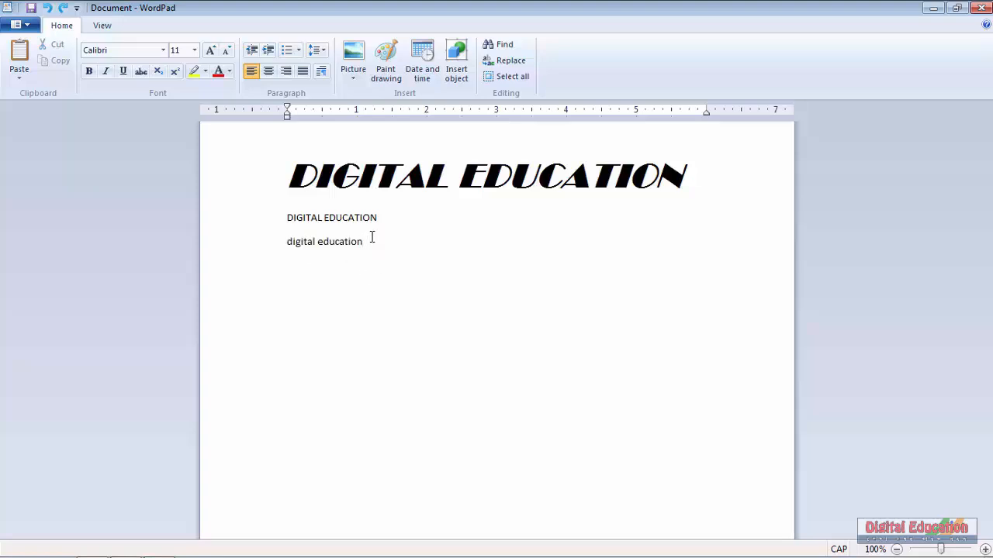
Step: Delete the small "DIGITAL EDUCATION" text above the lowercase line
click(288, 218)
drag(301, 219, 362, 221)
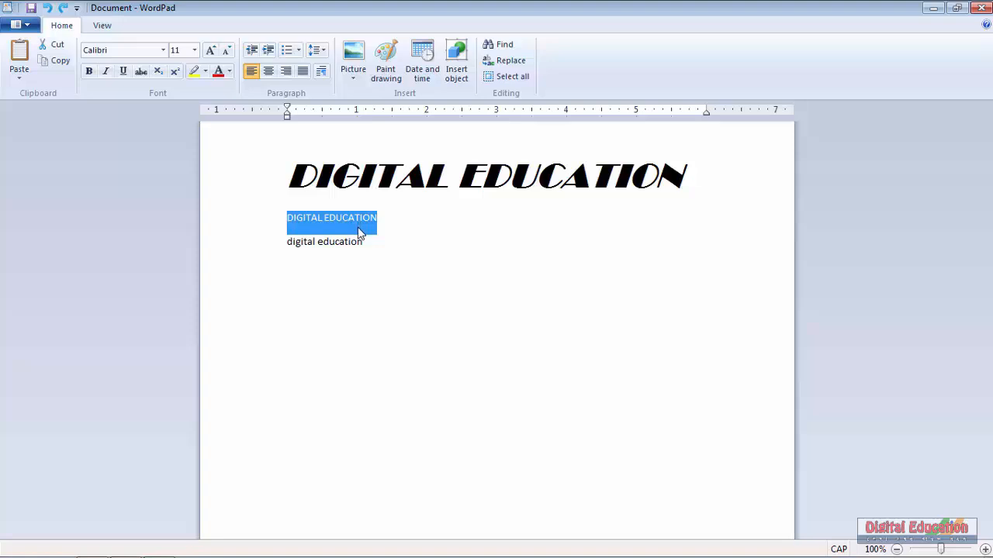
key(Delete)
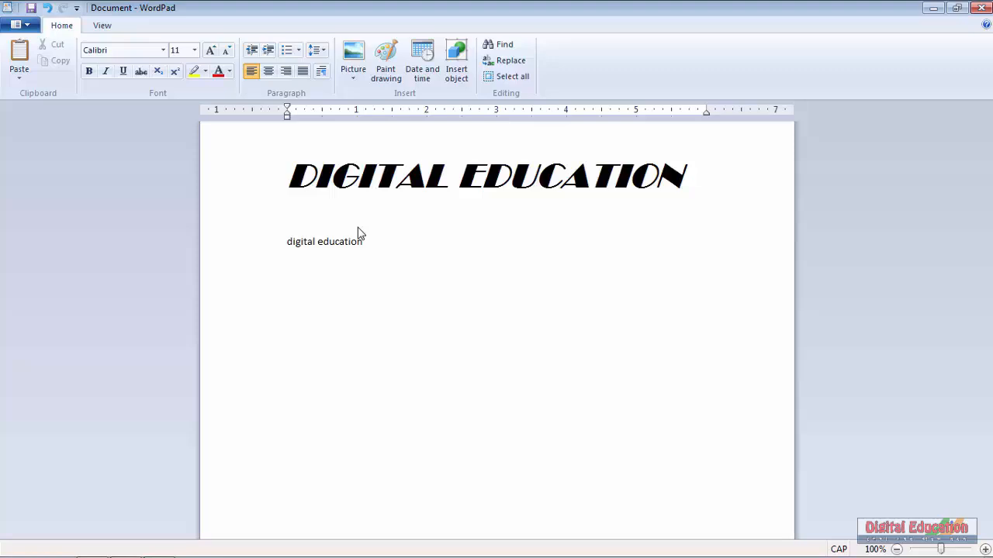
Step: Undo the deletion of the small capitals text and redo it
click(370, 234)
click(47, 8)
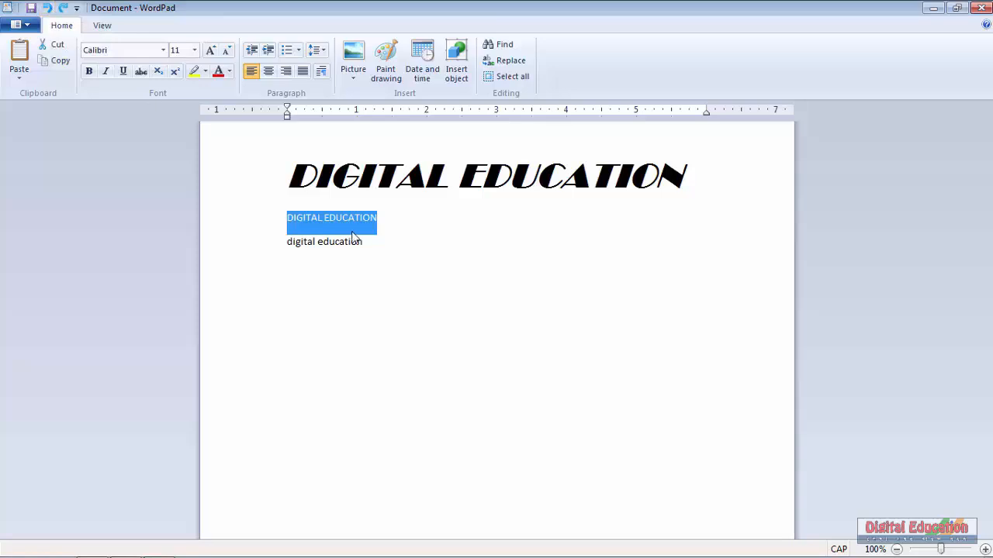
click(380, 219)
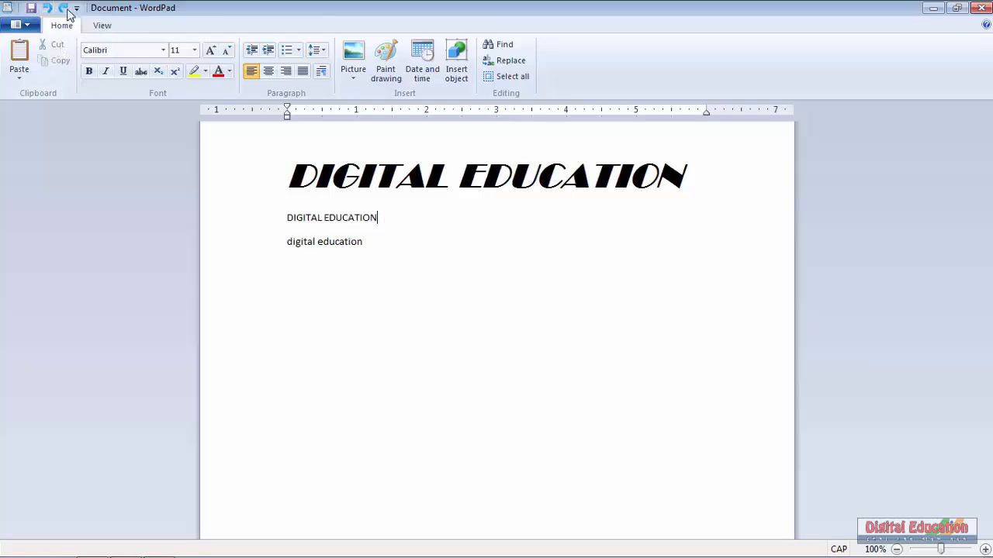
click(65, 10)
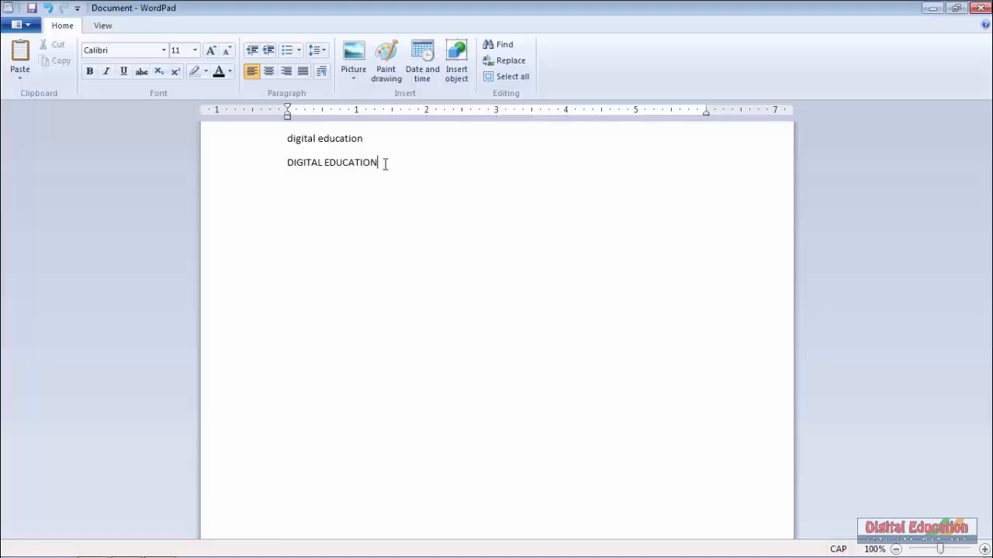
Step: Copy the "DIGITAL EDUCATION" text and paste the copy on a new line below it
drag(378, 162, 256, 167)
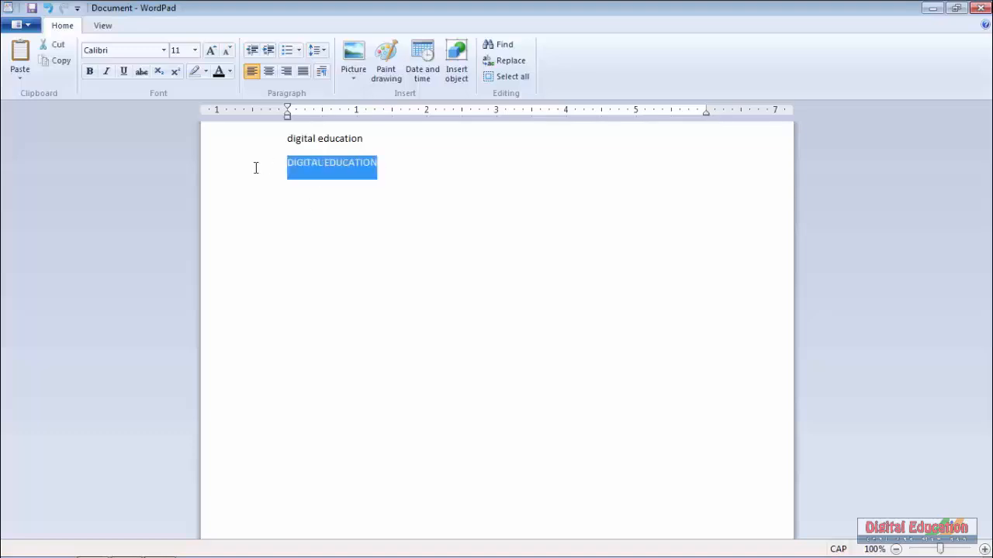
click(68, 64)
click(308, 204)
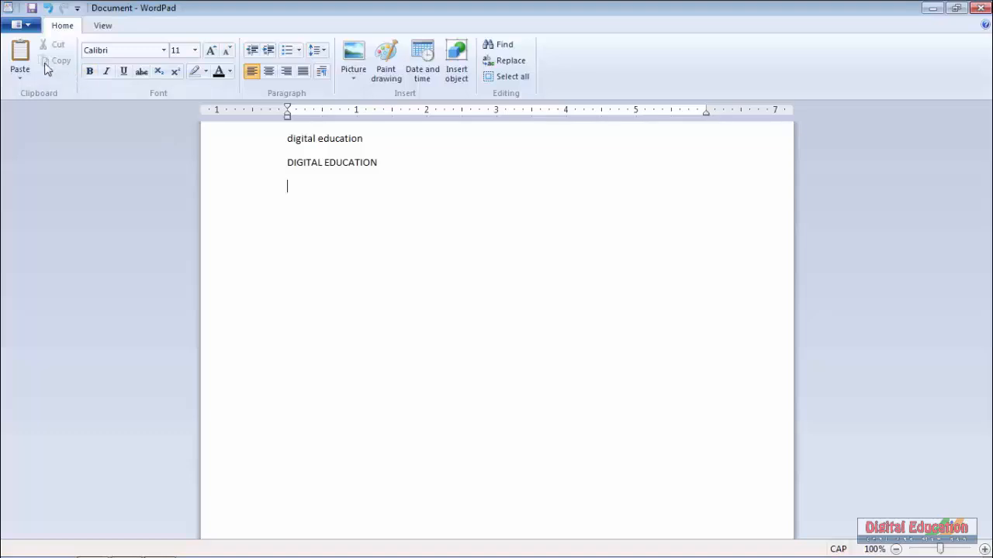
click(20, 51)
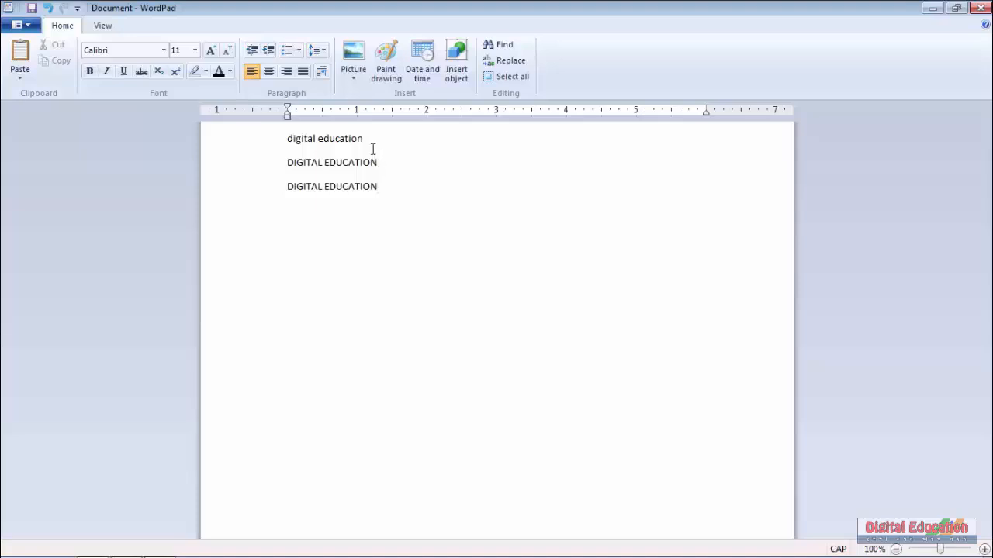
Step: Move the lowercase "digital education" text from the first line to a new line below the two capitals lines by cut and paste
drag(368, 138, 281, 136)
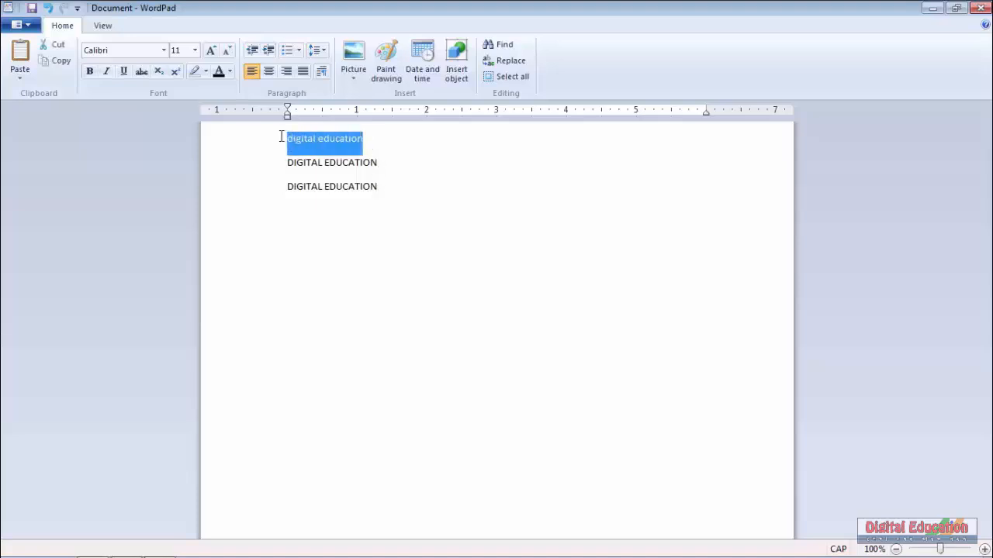
click(49, 49)
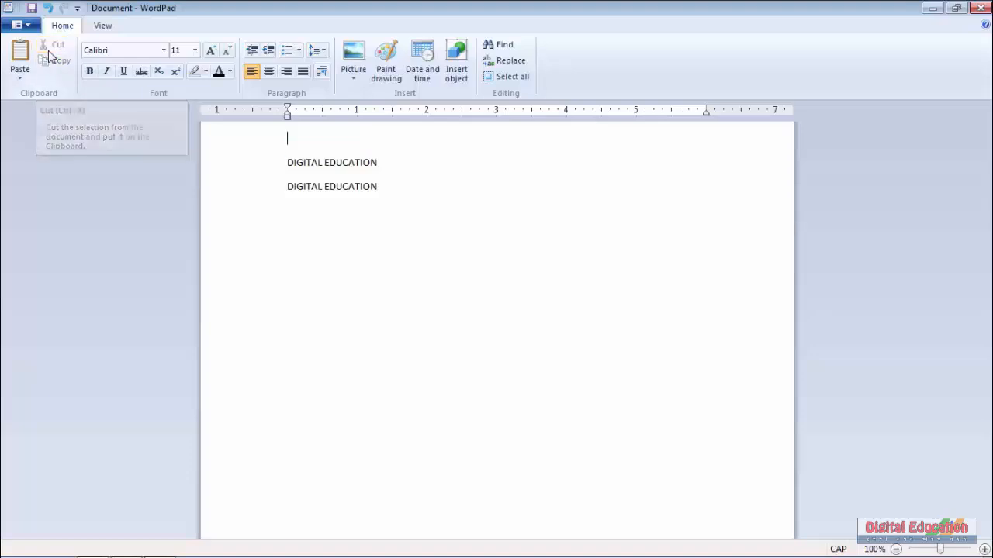
click(384, 187)
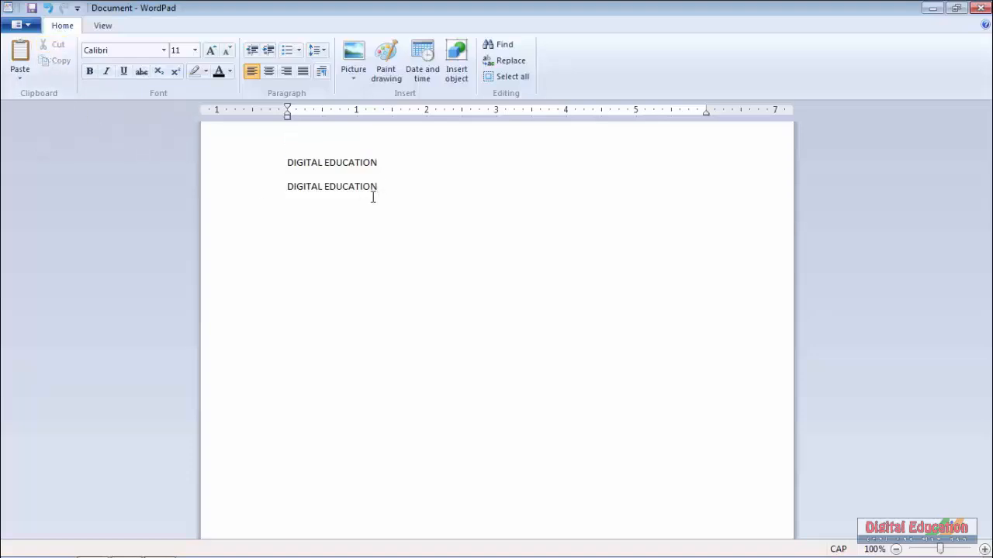
click(20, 56)
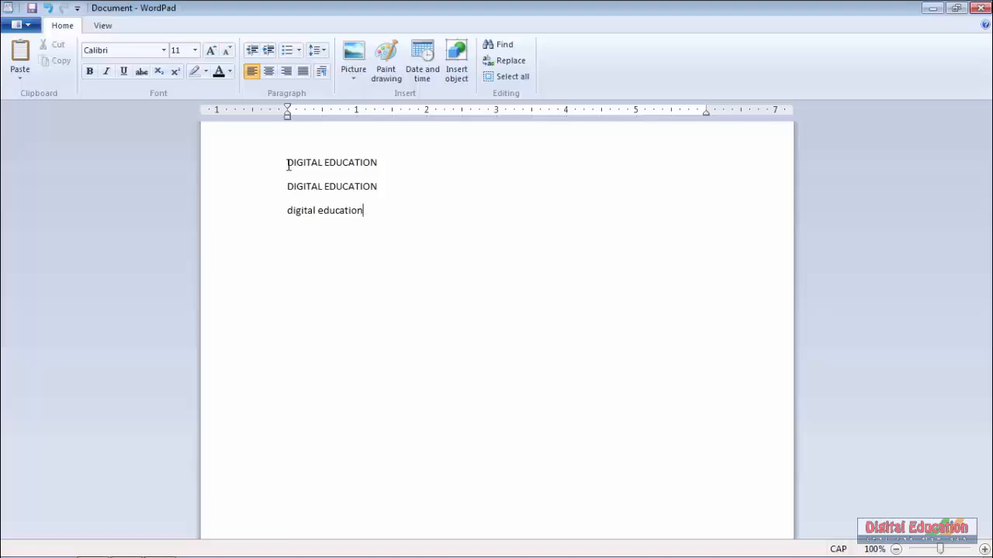
Step: Change the font of the upper "DIGITAL EDUCATION" line to Broadway and clear the selection
drag(287, 165, 377, 171)
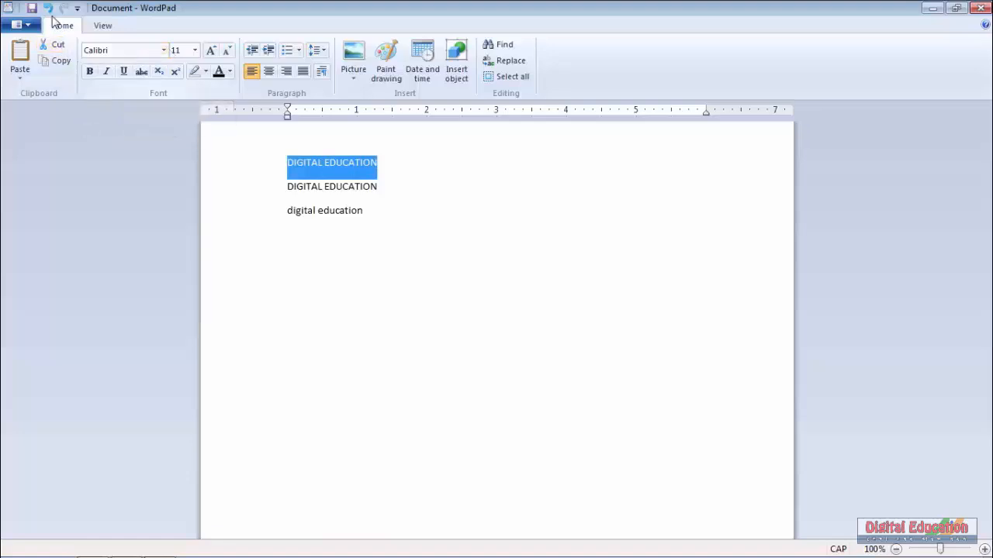
click(163, 52)
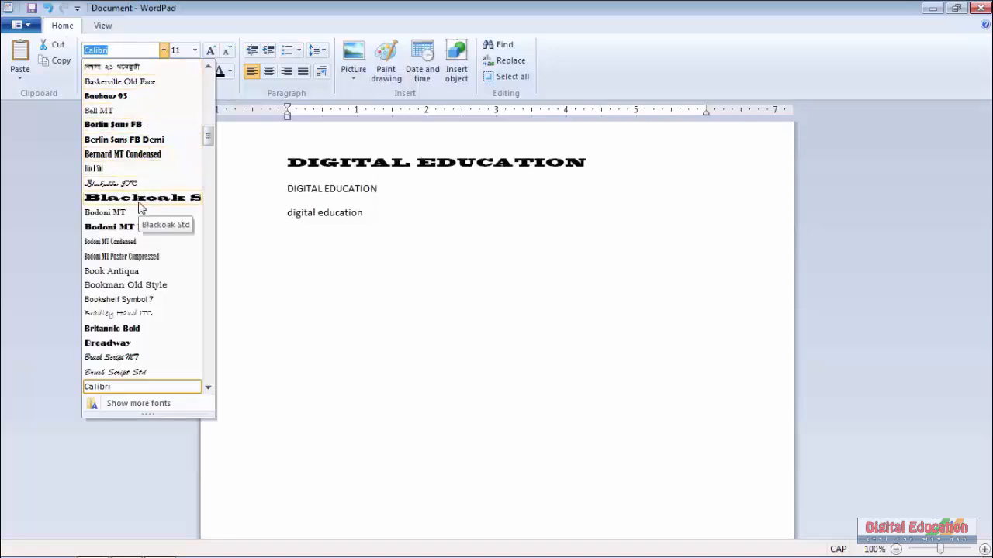
click(110, 344)
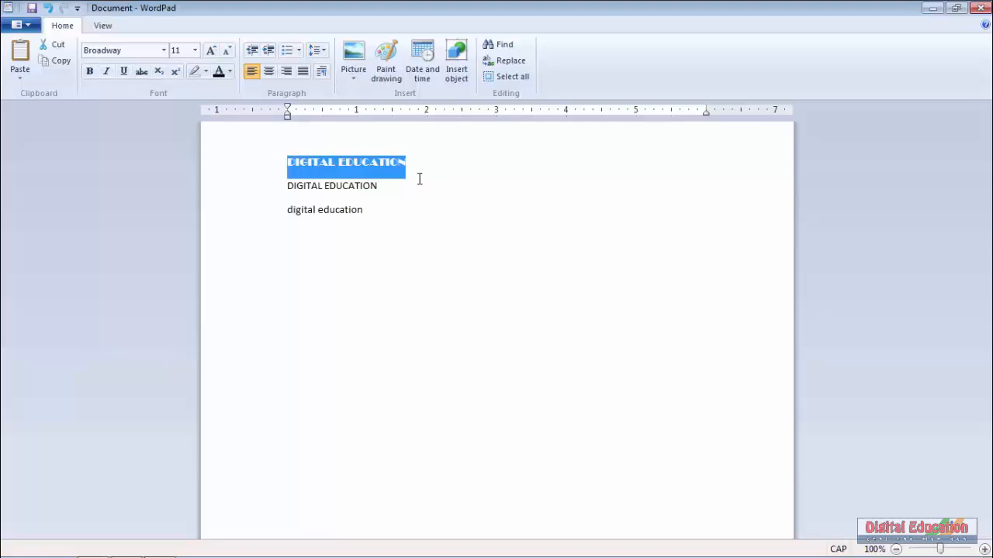
click(403, 173)
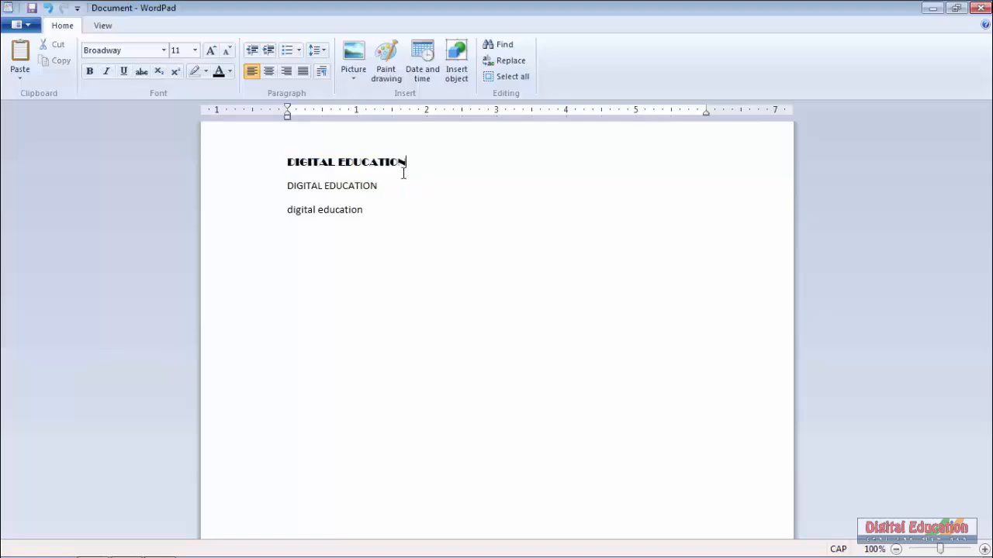
Step: Set the font size of the Broadway "DIGITAL EDUCATION" line to 36 and grow it stepwise to 72
click(292, 166)
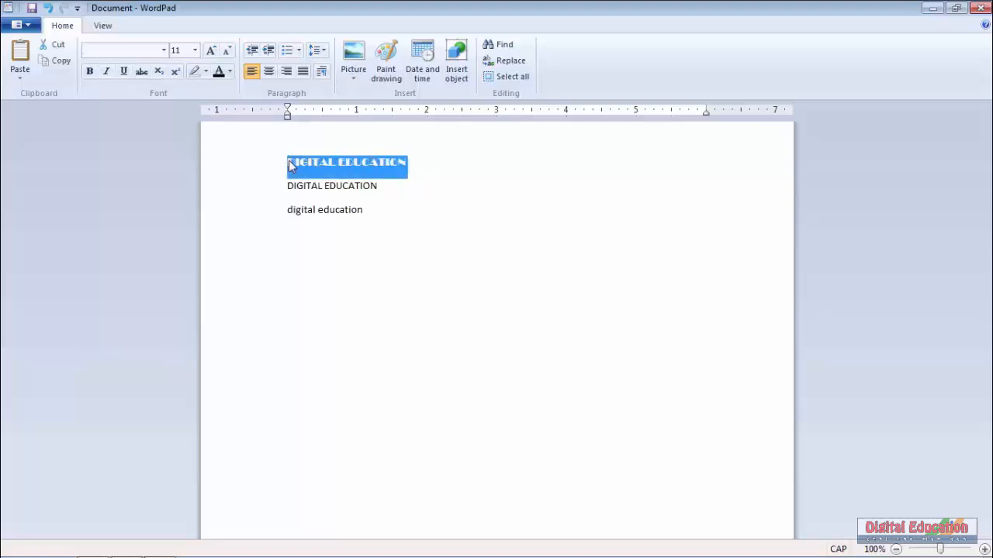
click(195, 52)
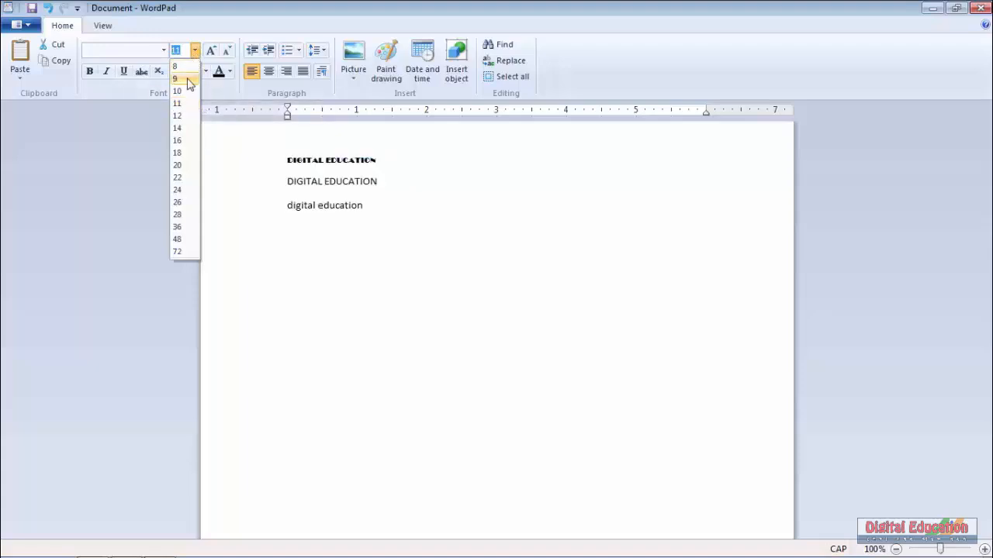
click(188, 227)
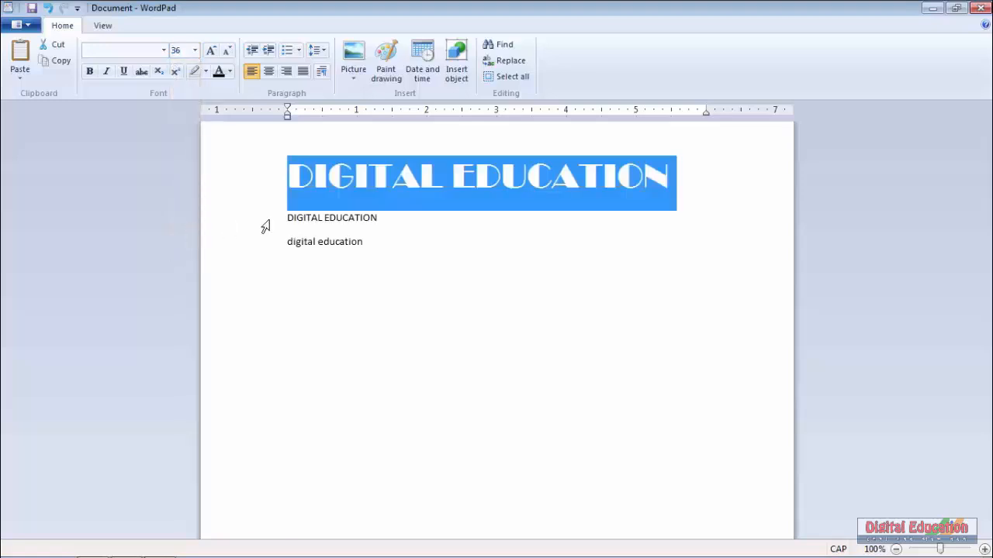
click(211, 51)
click(210, 51)
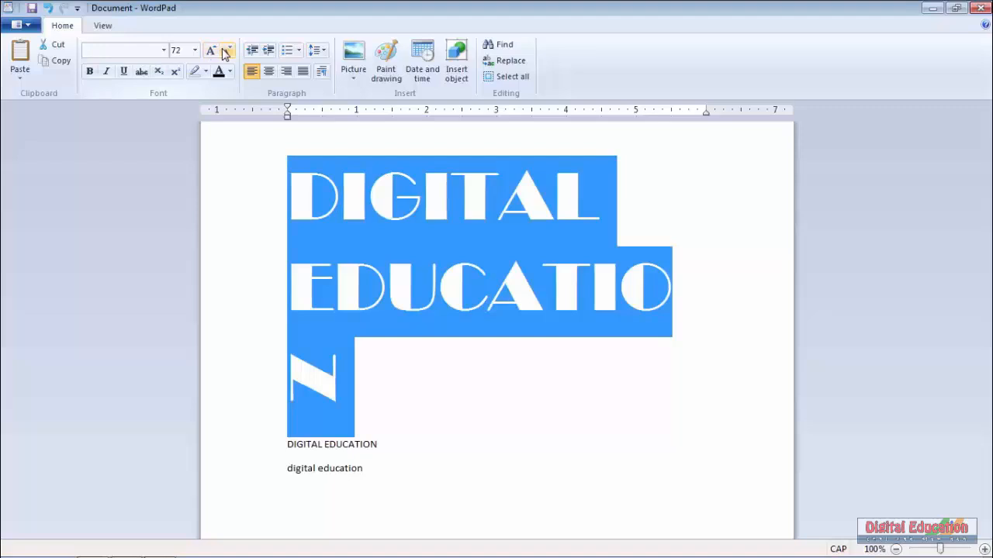
Step: Shrink the Broadway "DIGITAL EDUCATION" heading stepwise back to size 36 and clear the selection
click(225, 50)
click(226, 51)
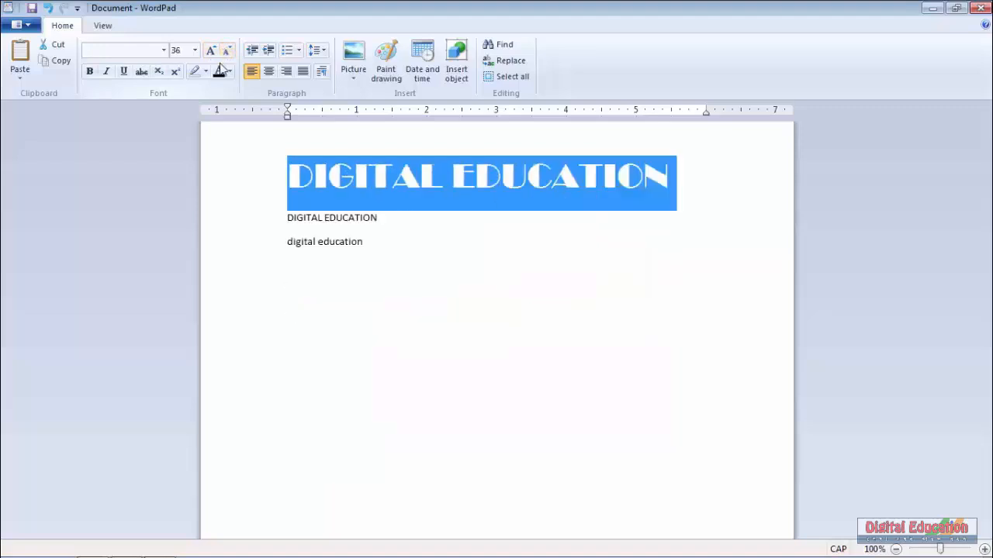
click(450, 268)
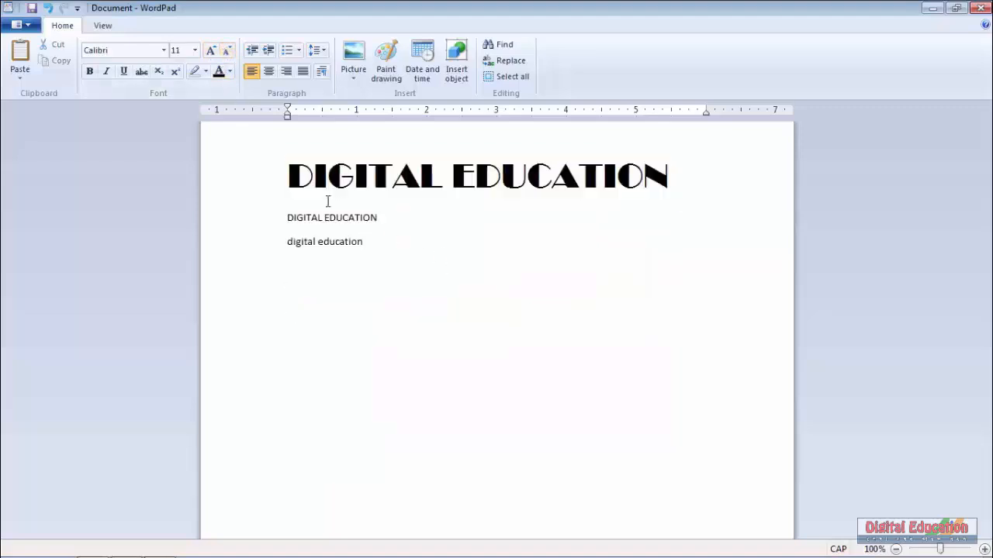
Step: Apply bold, italic, underline and strikethrough to the Broadway "DIGITAL EDUCATION" heading and clear the selection
drag(289, 177, 613, 182)
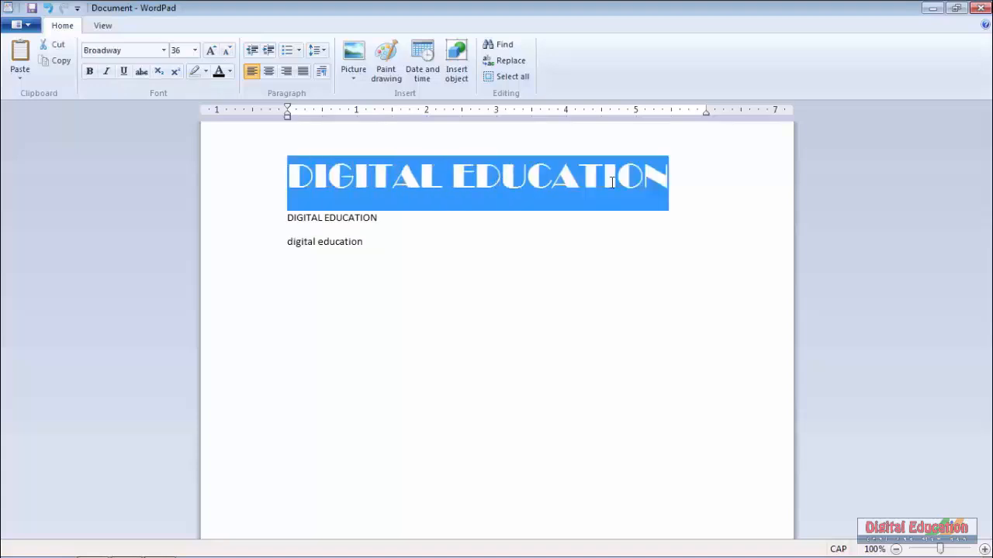
click(94, 72)
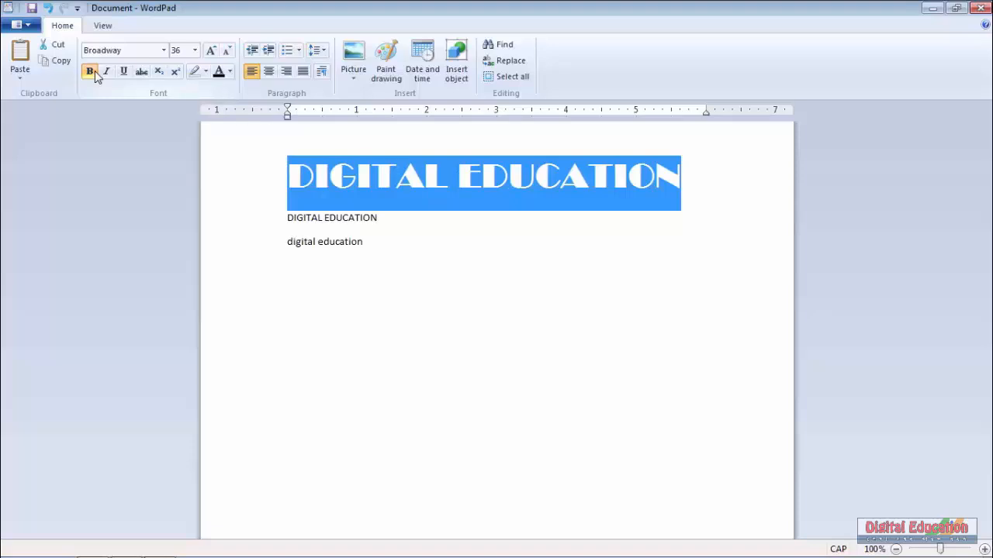
click(111, 75)
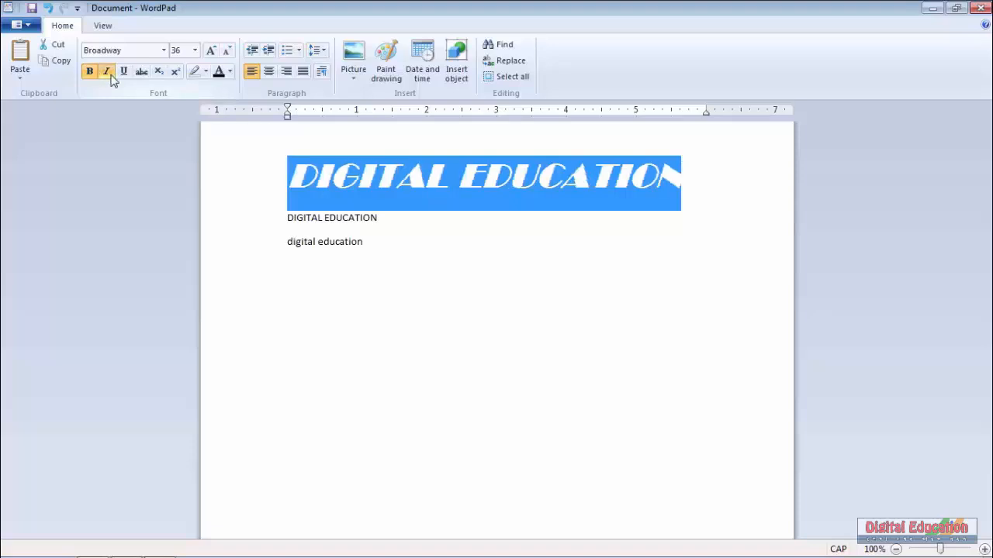
click(121, 75)
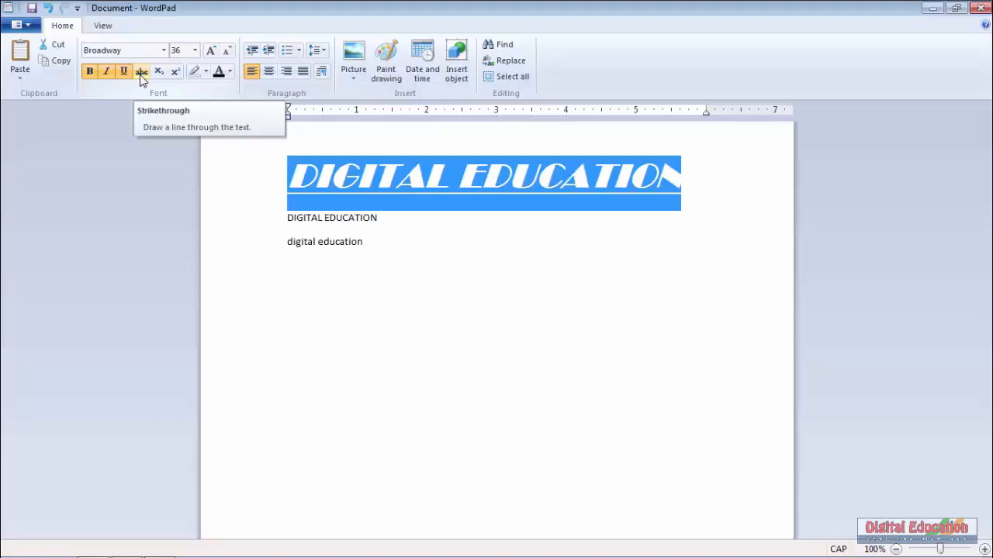
click(141, 75)
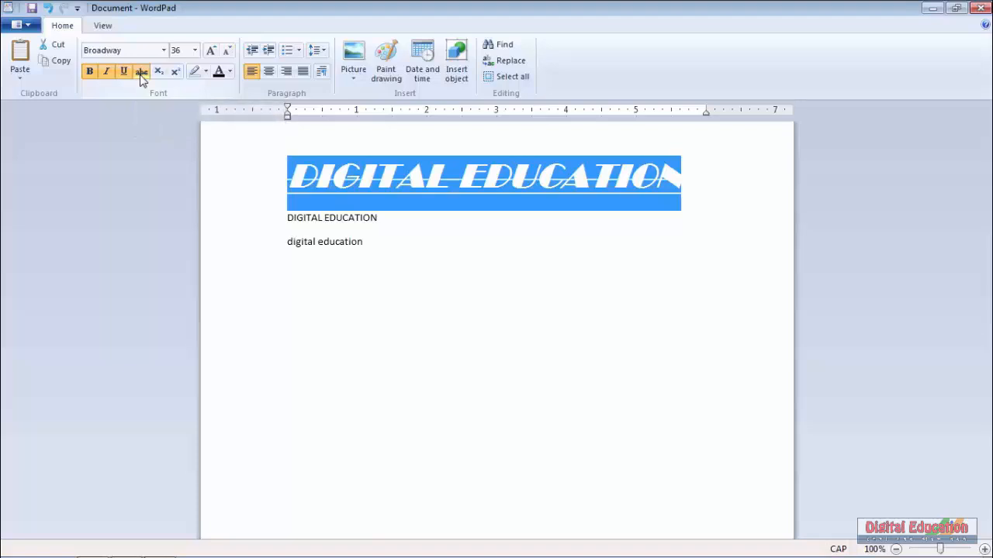
click(469, 243)
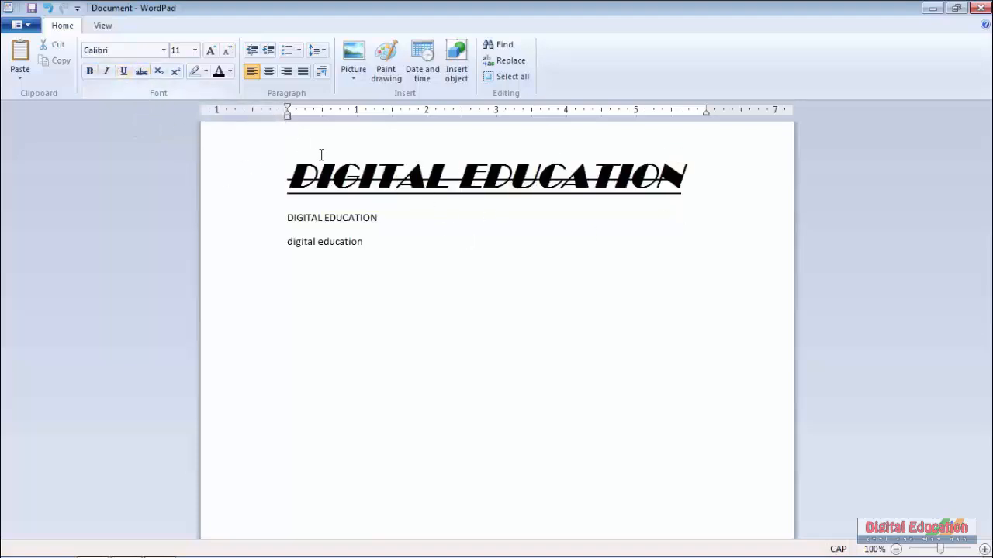
Step: Remove the strikethrough, underline, italic and bold formatting from the Broadway "DIGITAL EDUCATION" heading and clear the selection
click(286, 177)
drag(286, 177, 647, 189)
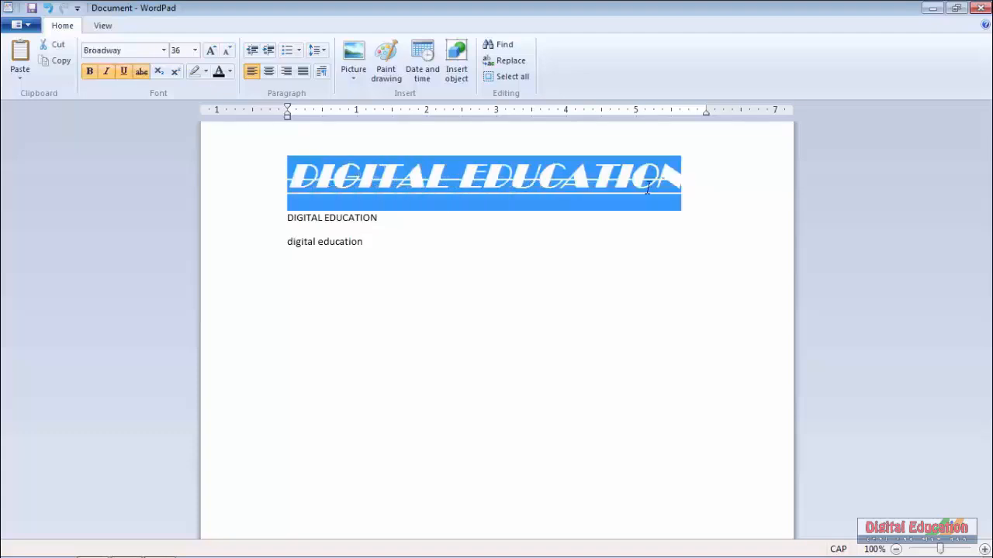
click(143, 74)
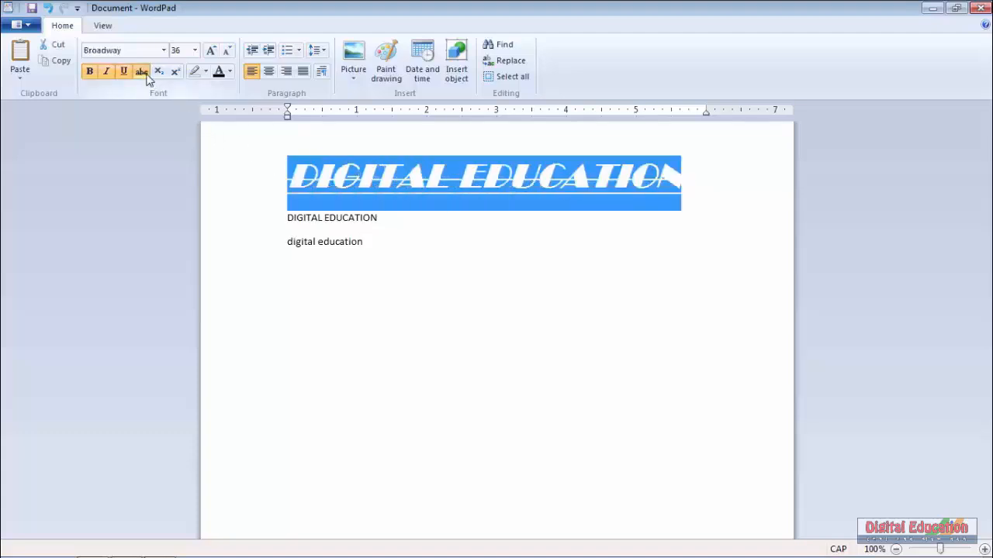
click(124, 72)
click(110, 76)
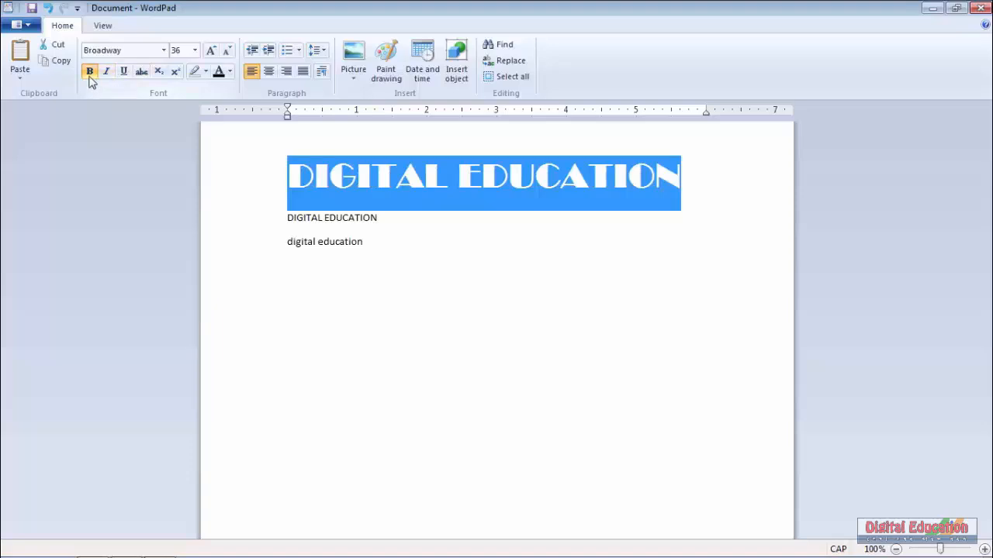
click(89, 72)
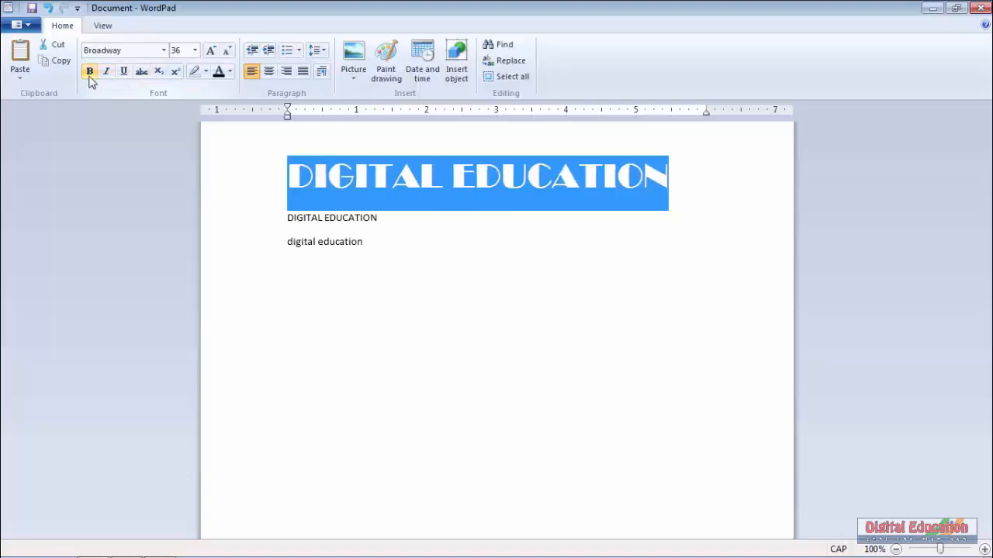
click(411, 244)
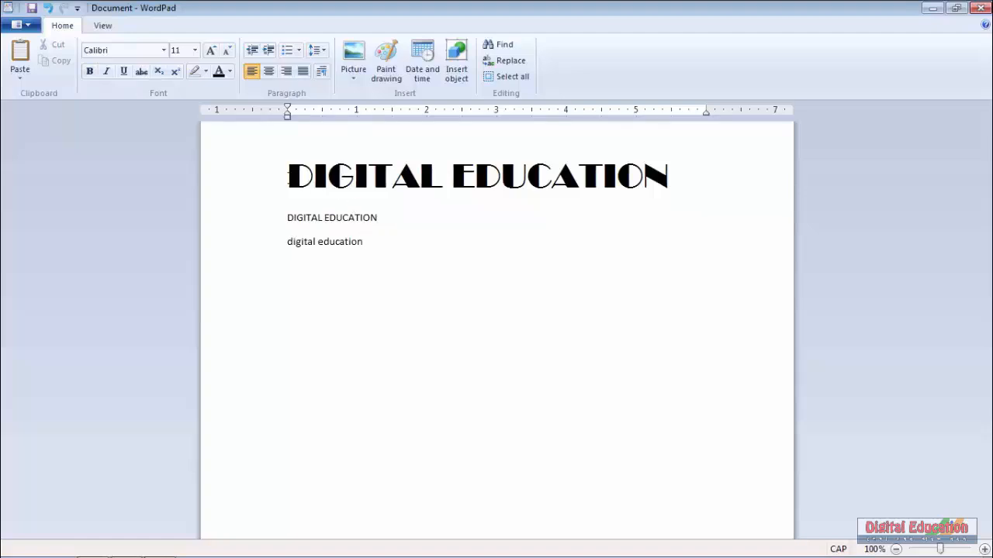
Step: Change the text color of the large Broadway "DIGITAL EDUCATION" heading to red
drag(288, 176, 532, 205)
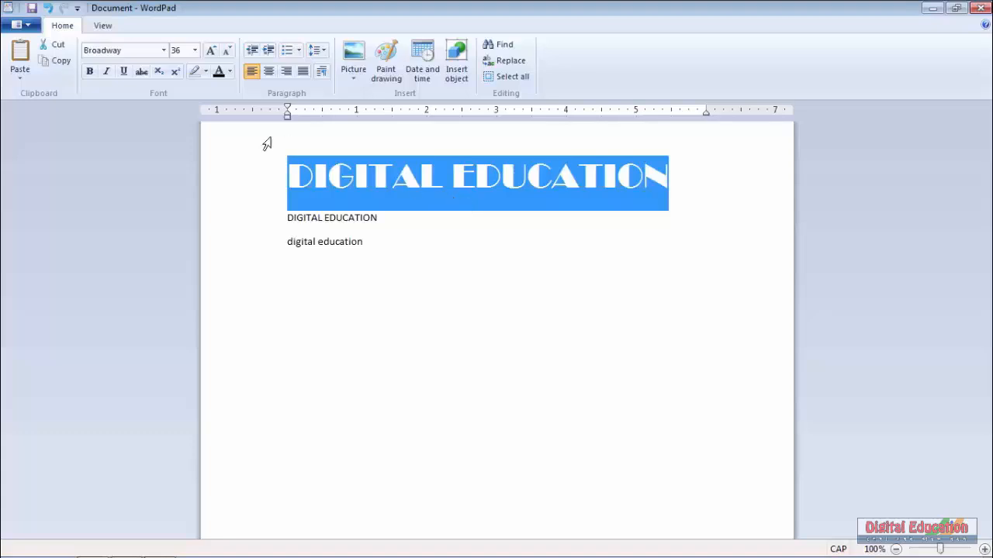
click(230, 72)
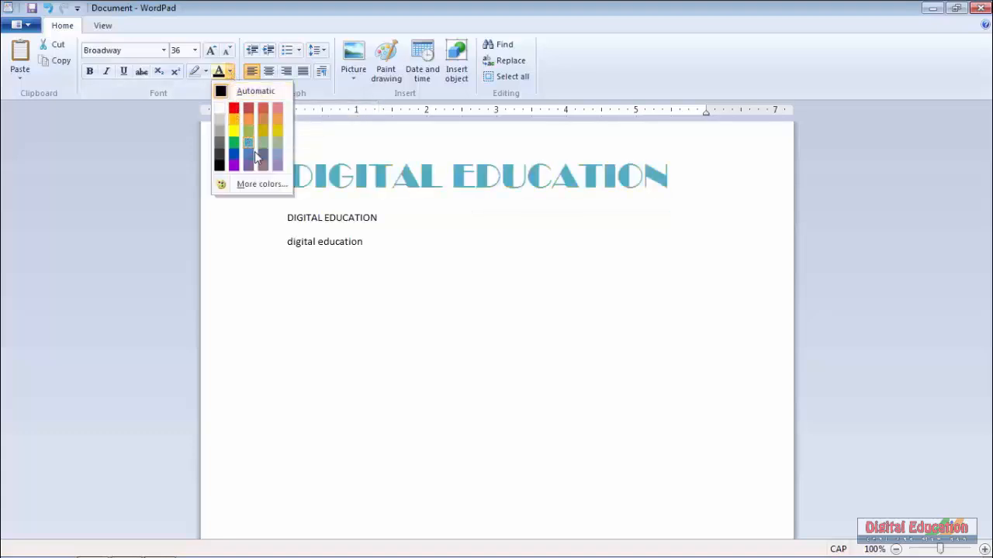
click(231, 109)
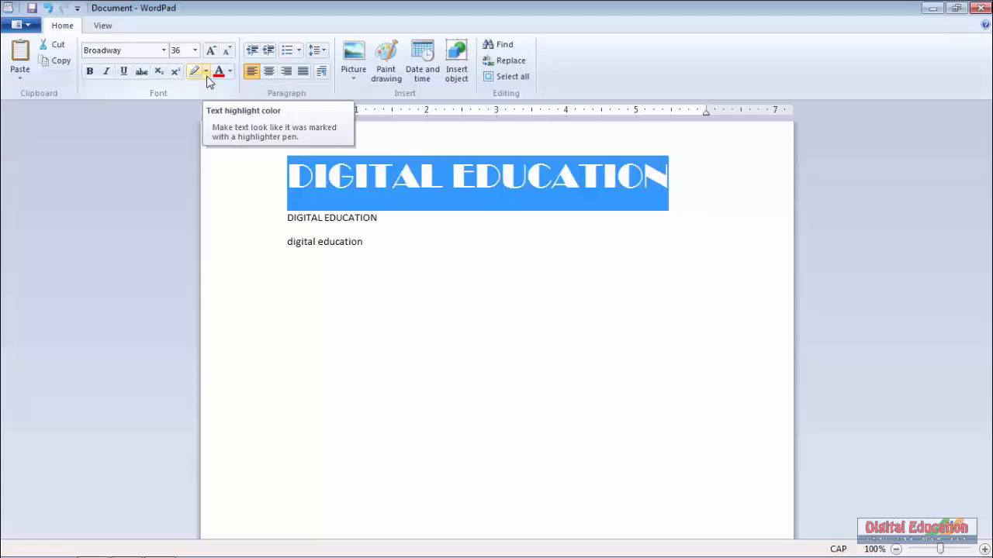
Step: Highlight the small "DIGITAL EDUCATION" line below the heading in yellow and clear the selection
click(287, 219)
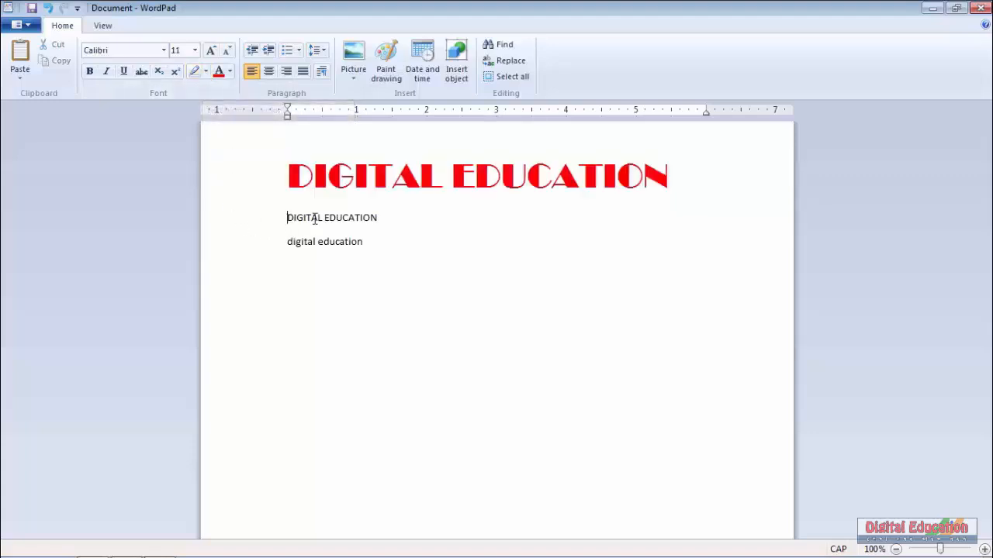
drag(315, 220, 395, 222)
click(205, 71)
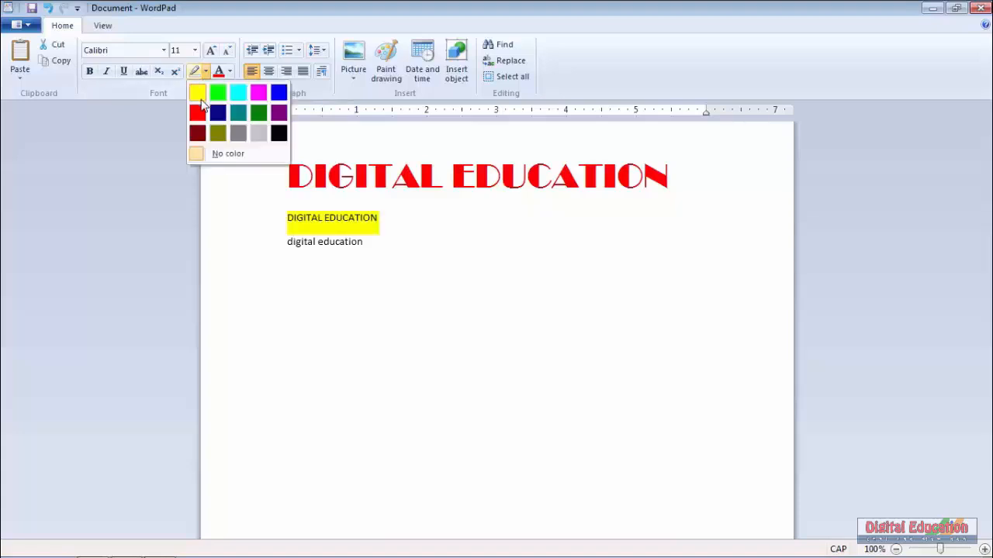
click(198, 95)
click(379, 235)
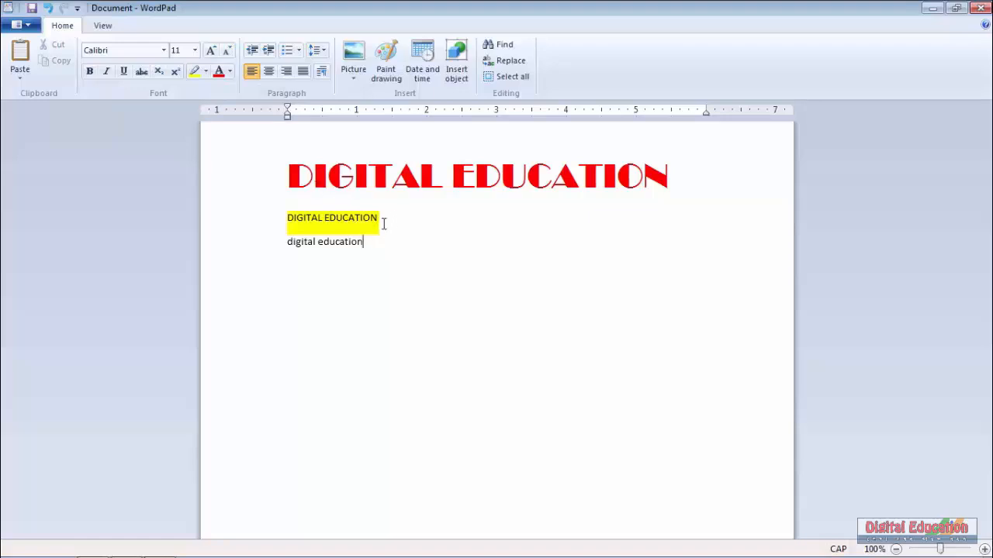
Step: Try center, right and justified alignment on the red "DIGITAL EDUCATION" heading, and leave it centered
click(284, 180)
drag(285, 180, 512, 193)
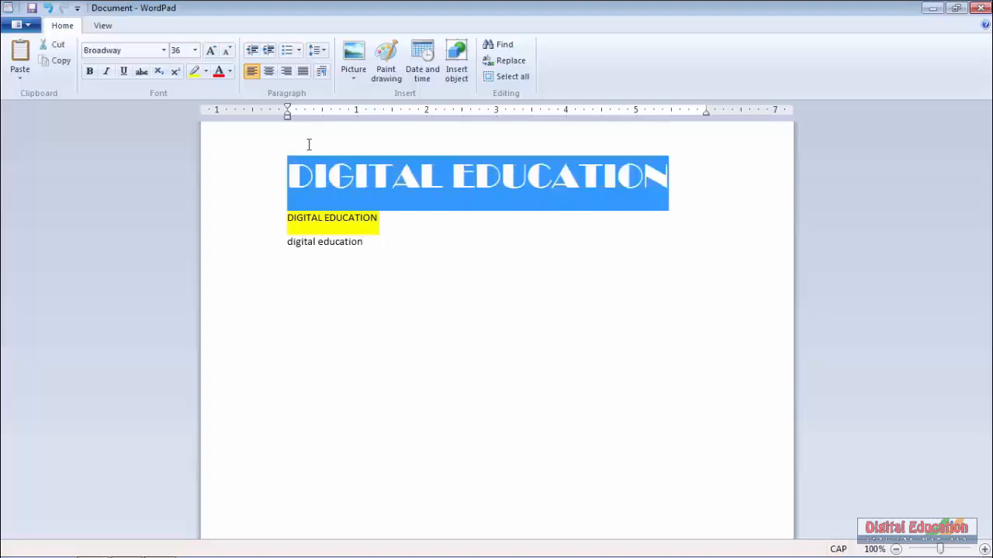
click(268, 73)
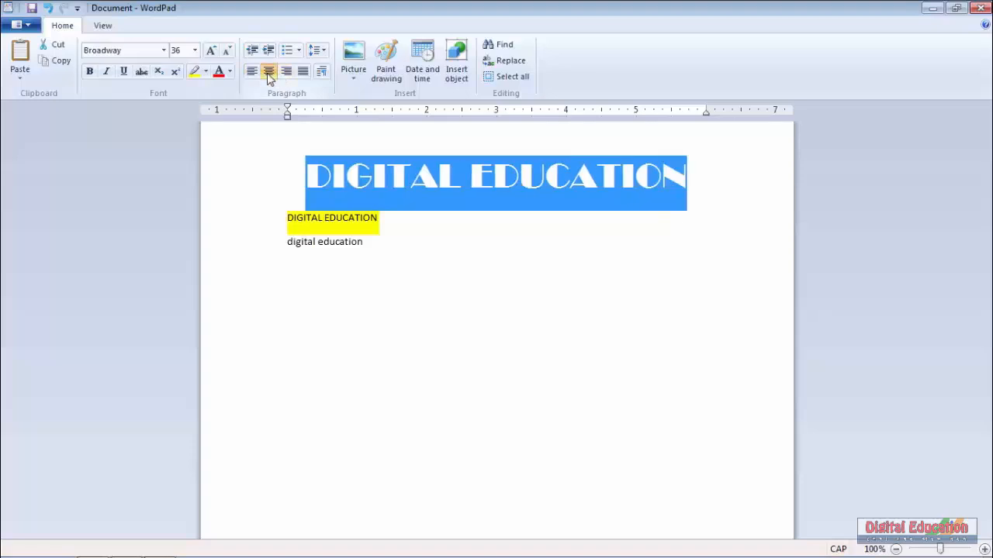
click(290, 74)
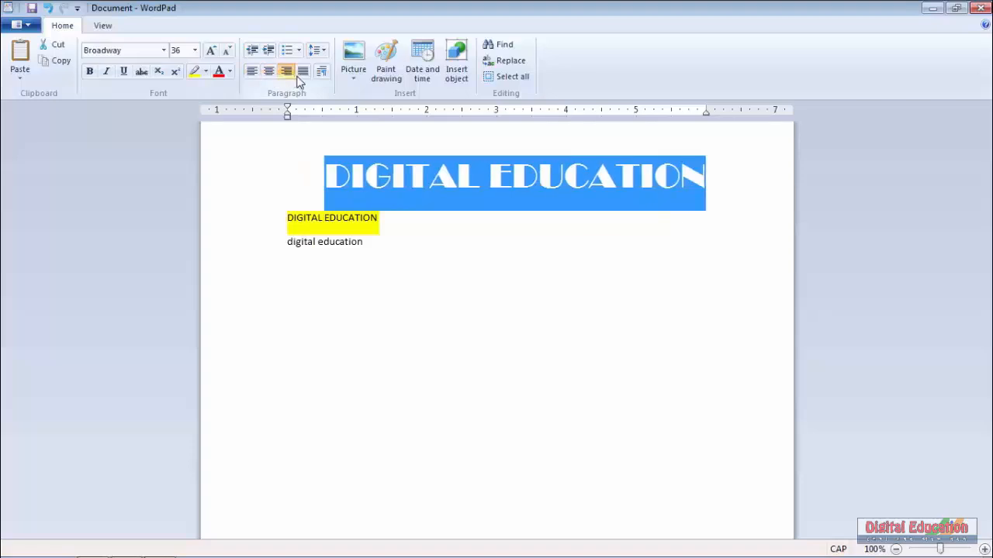
click(302, 73)
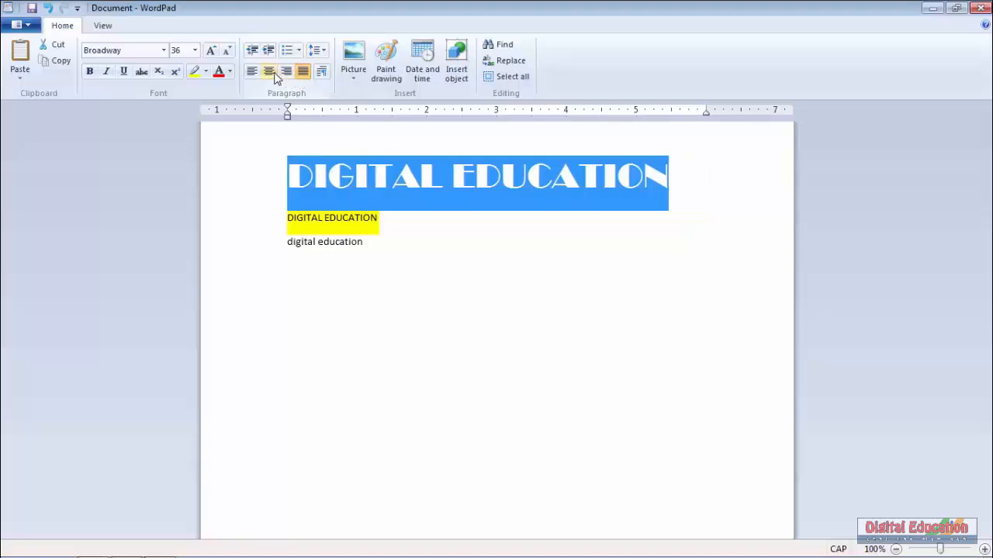
click(271, 73)
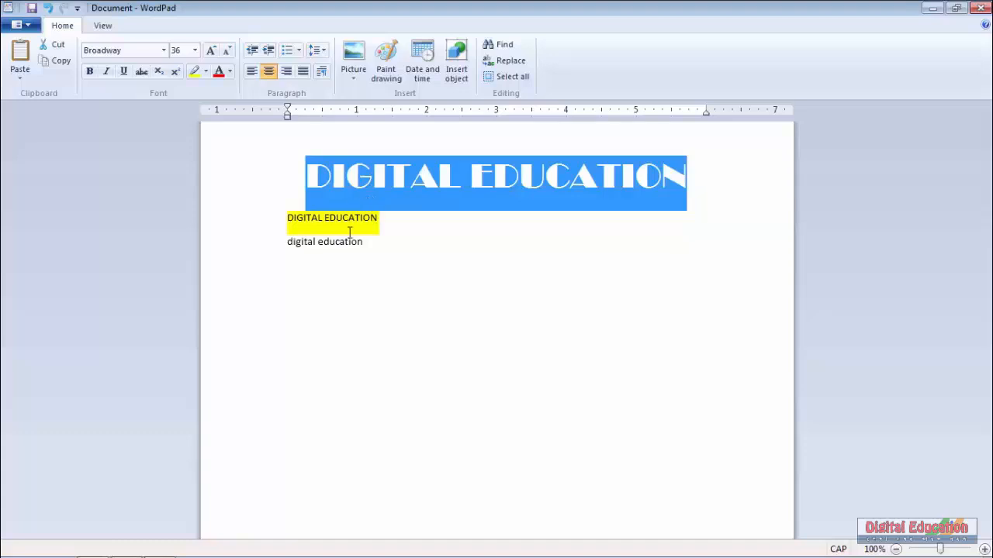
click(376, 220)
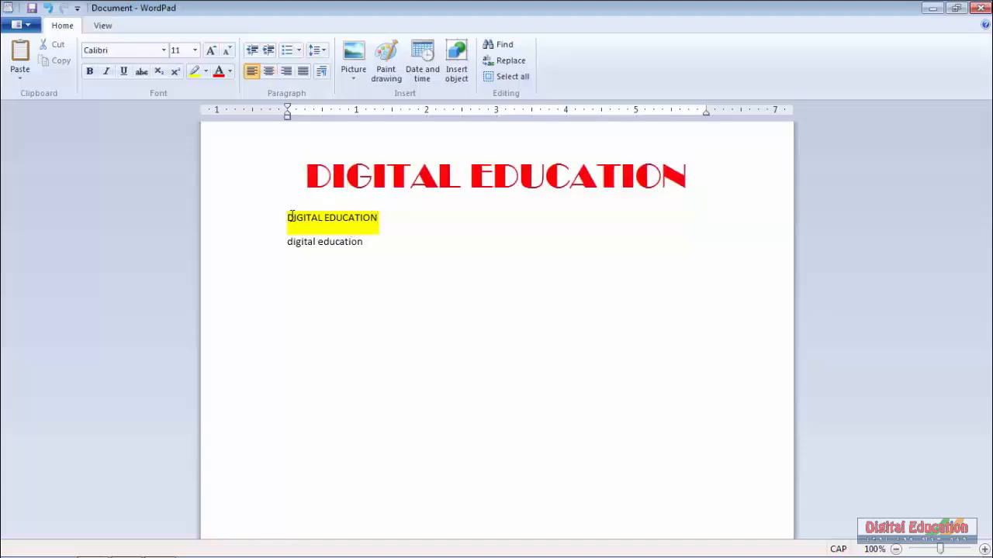
Step: Turn the two lines below the heading into a list, trying bullets and A, B, C before choosing i, ii, iii numbering
drag(288, 218, 368, 247)
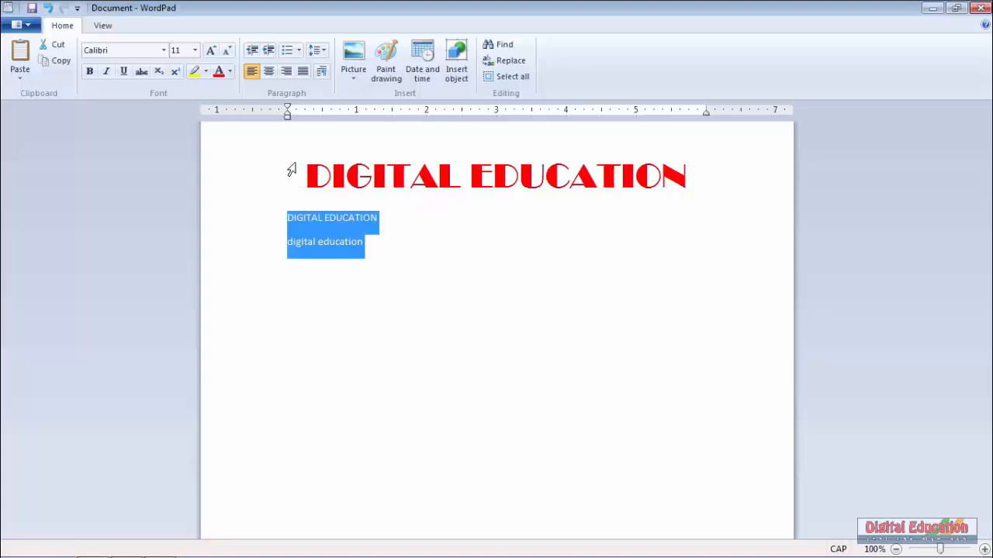
click(287, 51)
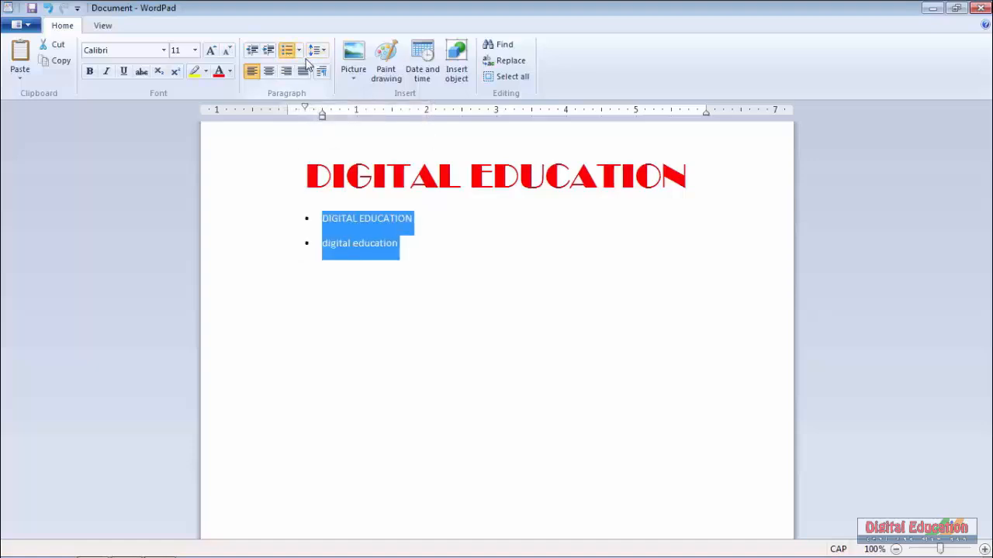
click(299, 51)
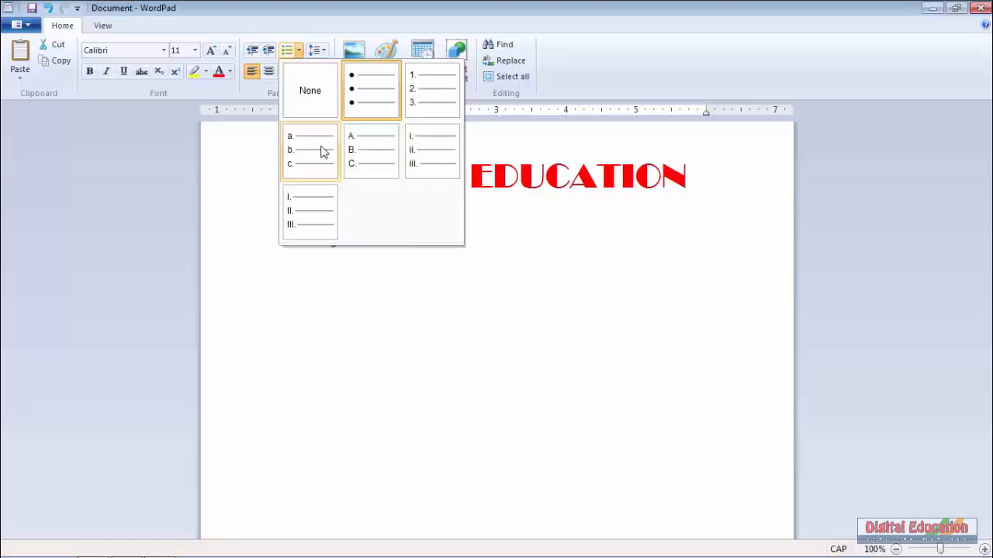
click(366, 158)
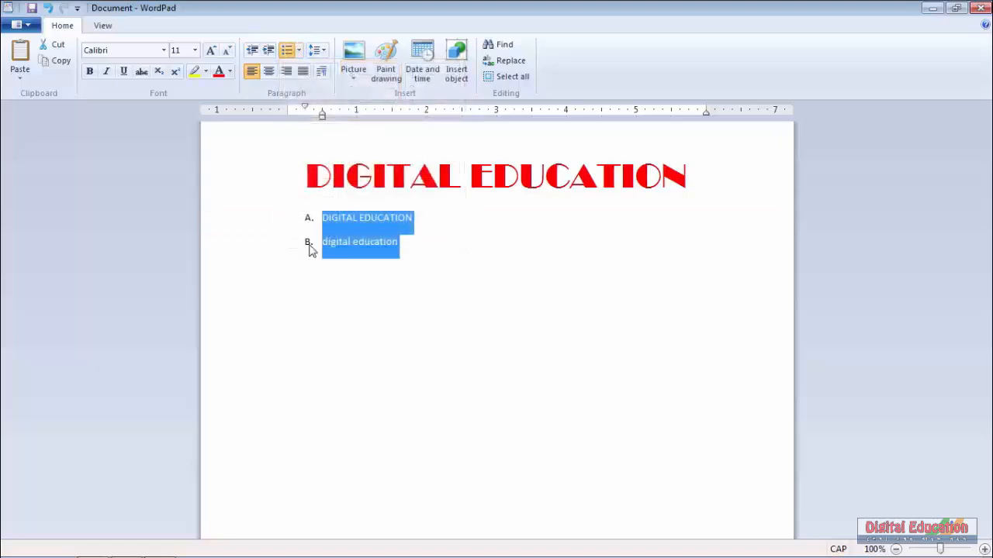
click(300, 52)
click(430, 160)
Step: Set the two list items' line spacing to 1.5 and finally to 2, and decrease their indent and increase it again
click(322, 53)
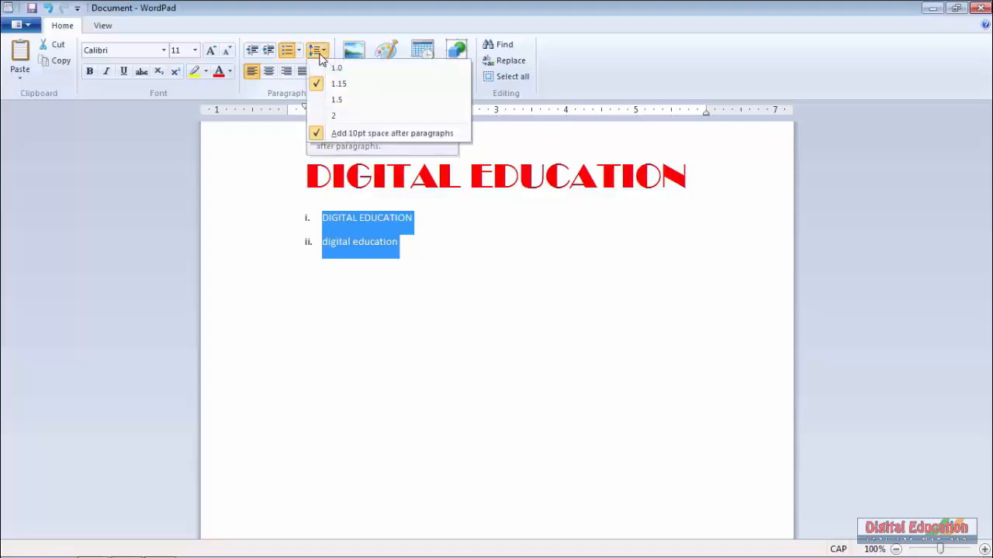
click(335, 99)
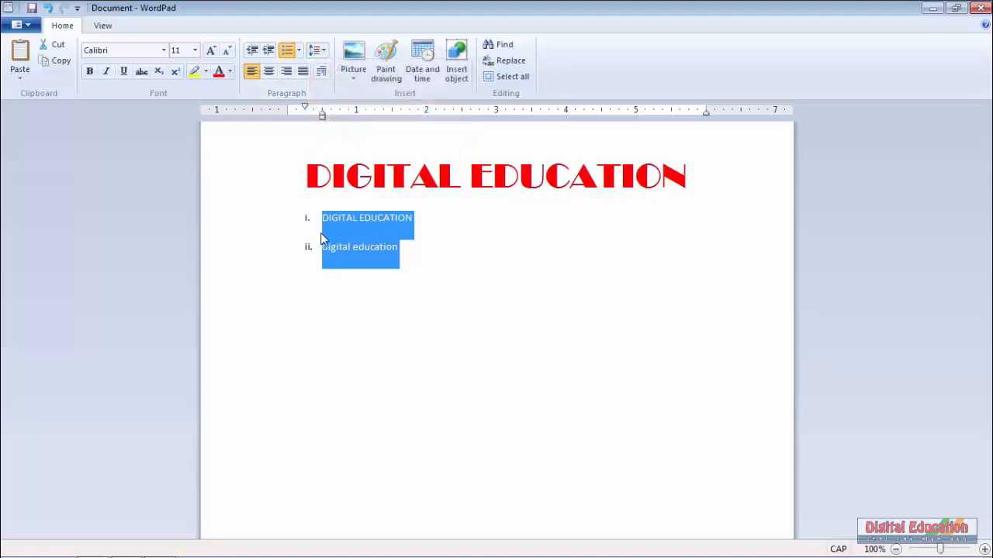
click(316, 50)
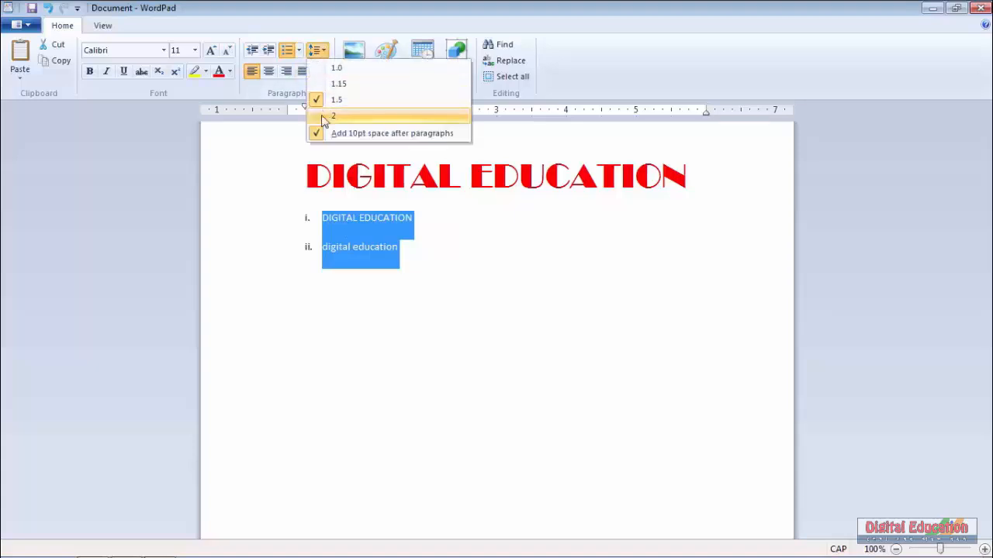
click(324, 116)
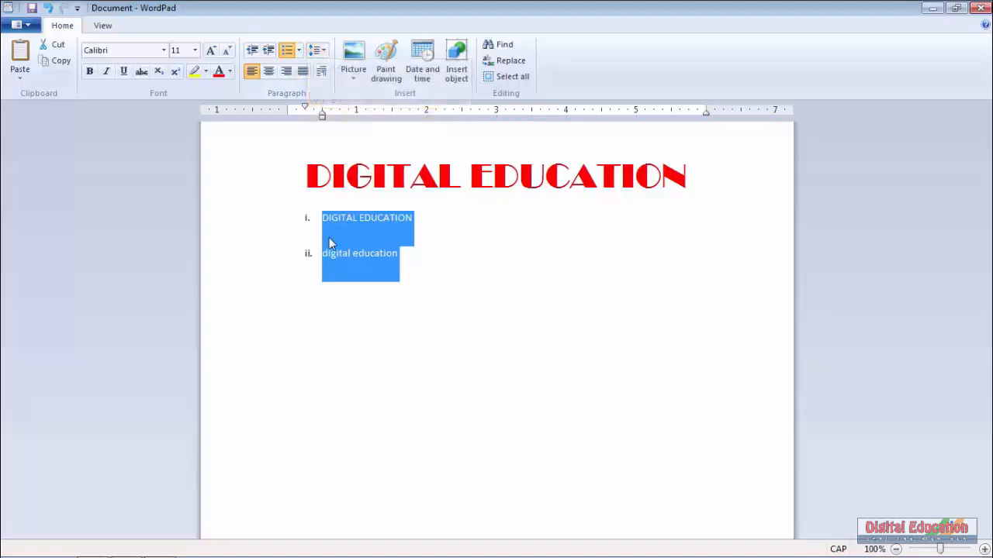
click(251, 51)
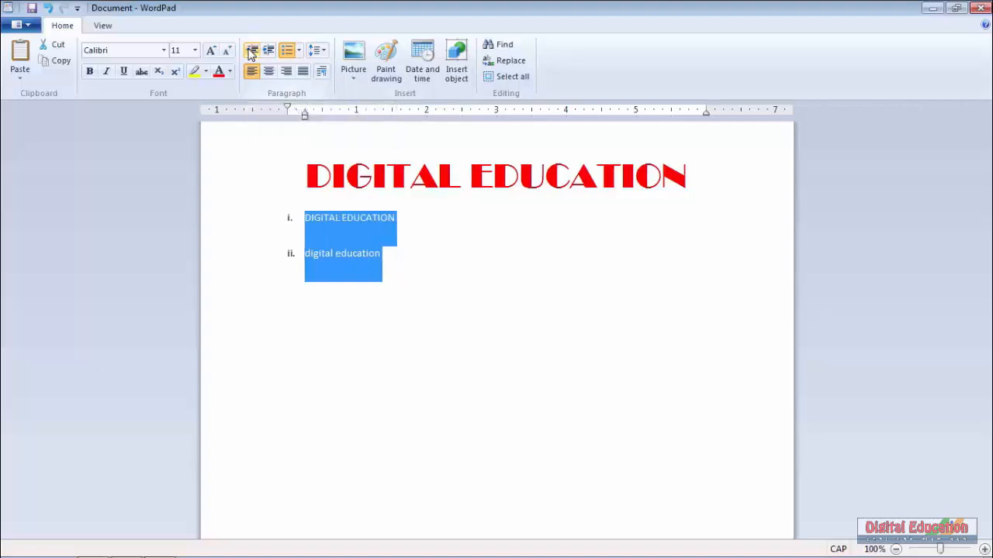
click(267, 51)
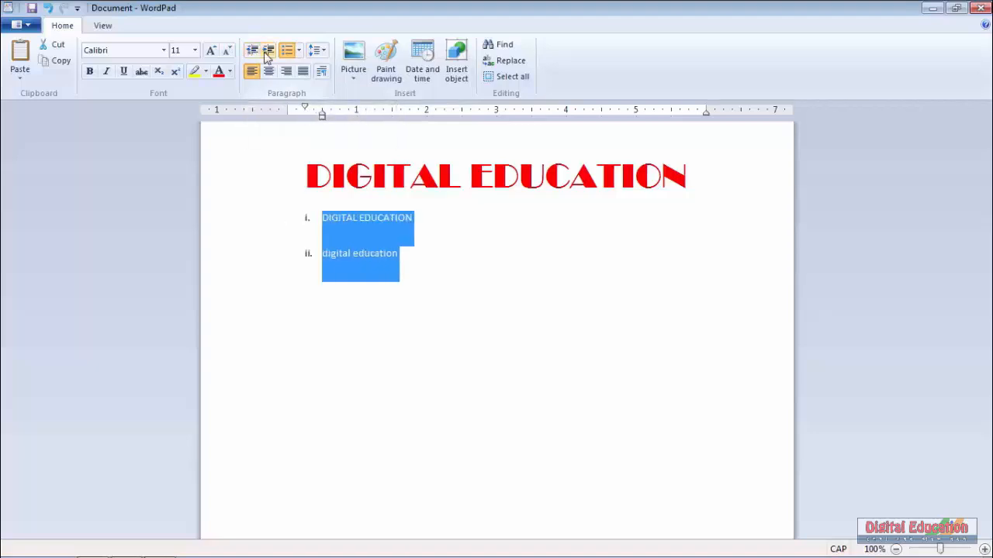
Step: Increase the two list items' indent three times, and decrease it until the numbering sits at the page margin
click(268, 51)
click(266, 52)
click(266, 54)
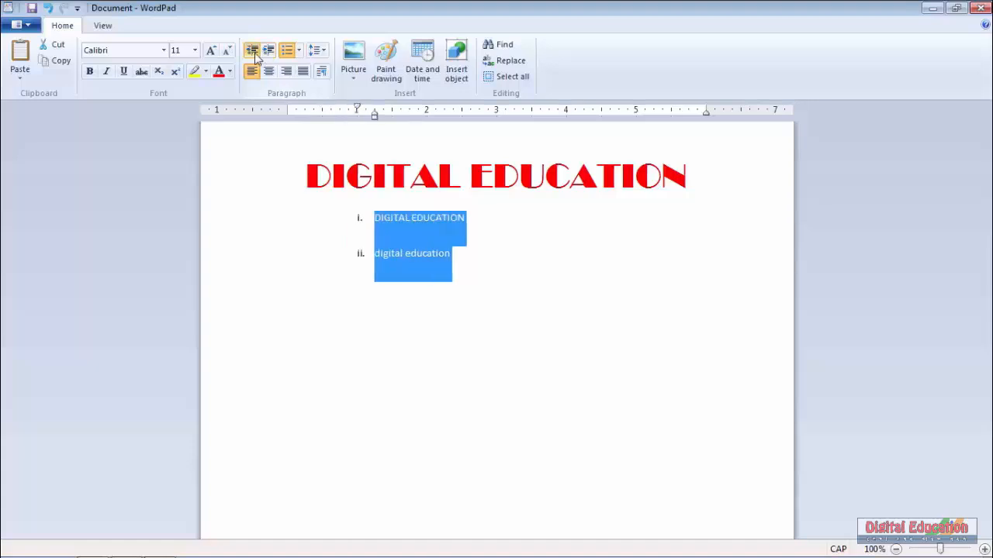
click(255, 54)
click(256, 55)
click(256, 56)
click(256, 56)
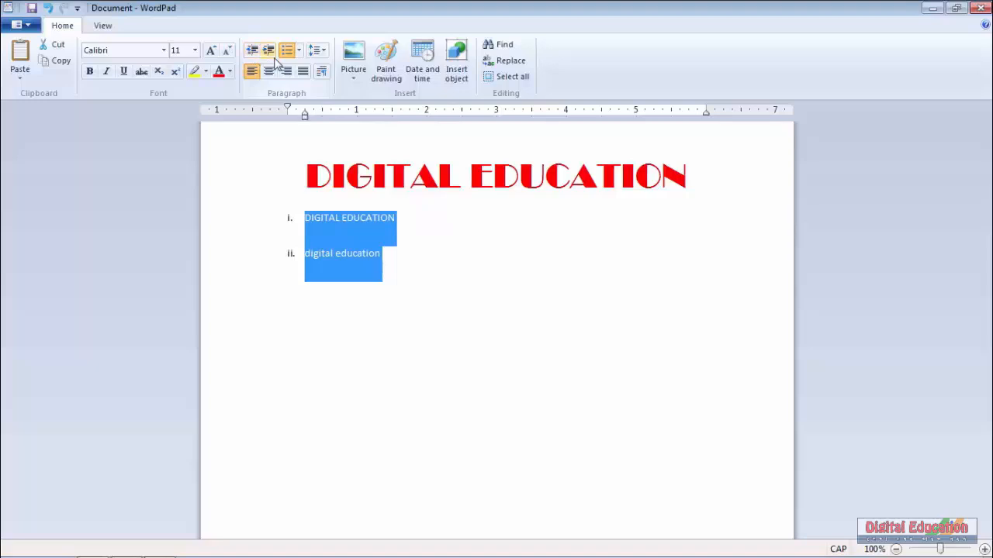
Step: Apply 2.00 line spacing and Left alignment to the two list items through the Paragraph settings, and clear the selection
click(320, 72)
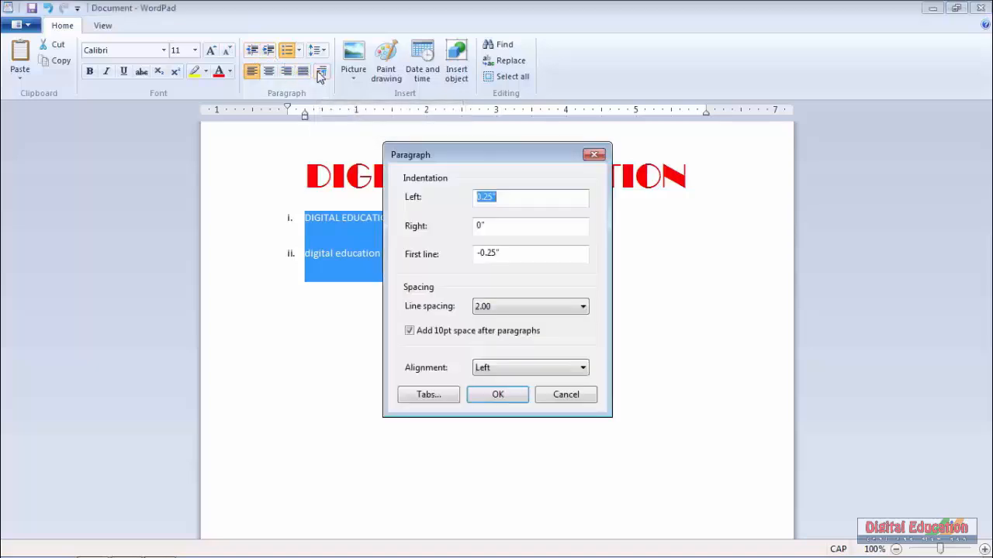
drag(465, 162, 527, 178)
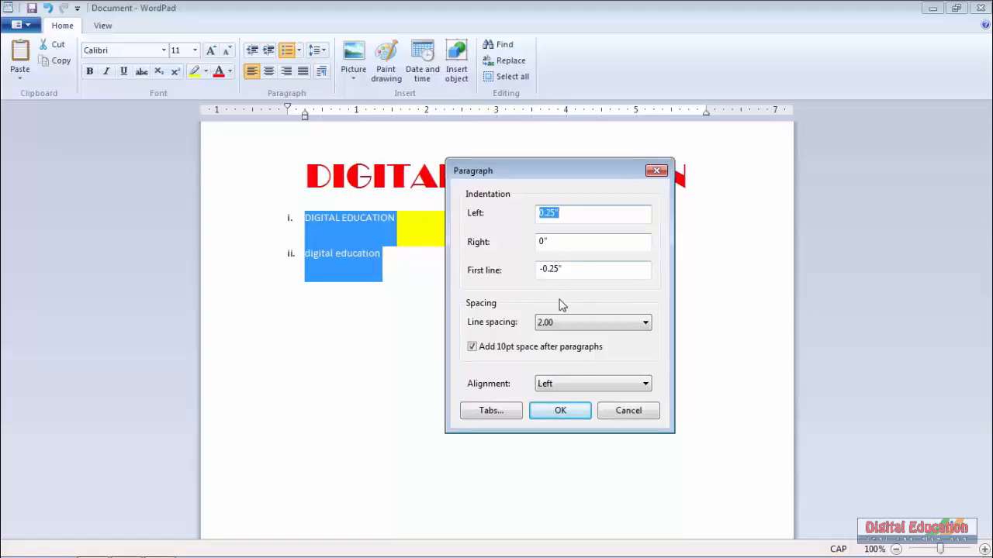
click(562, 324)
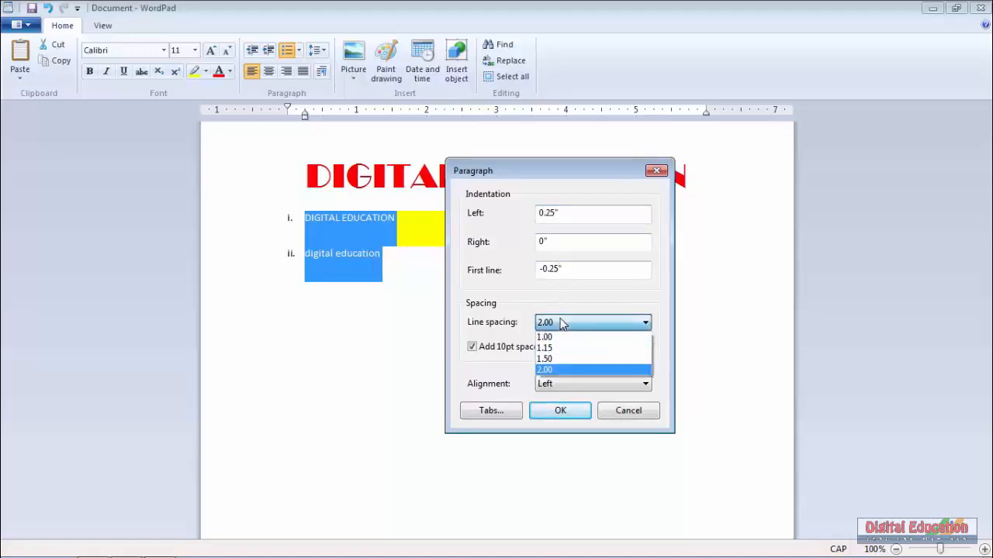
click(555, 370)
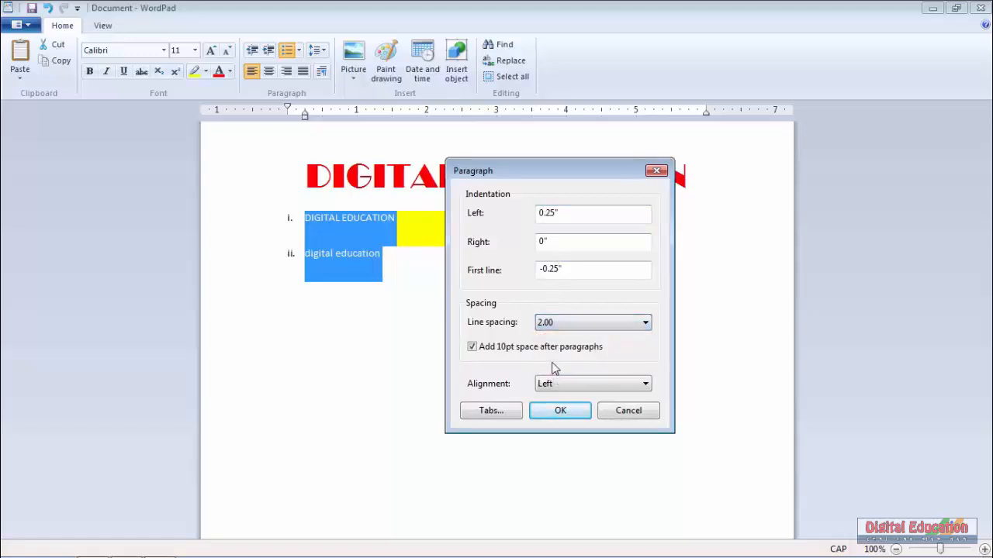
click(562, 390)
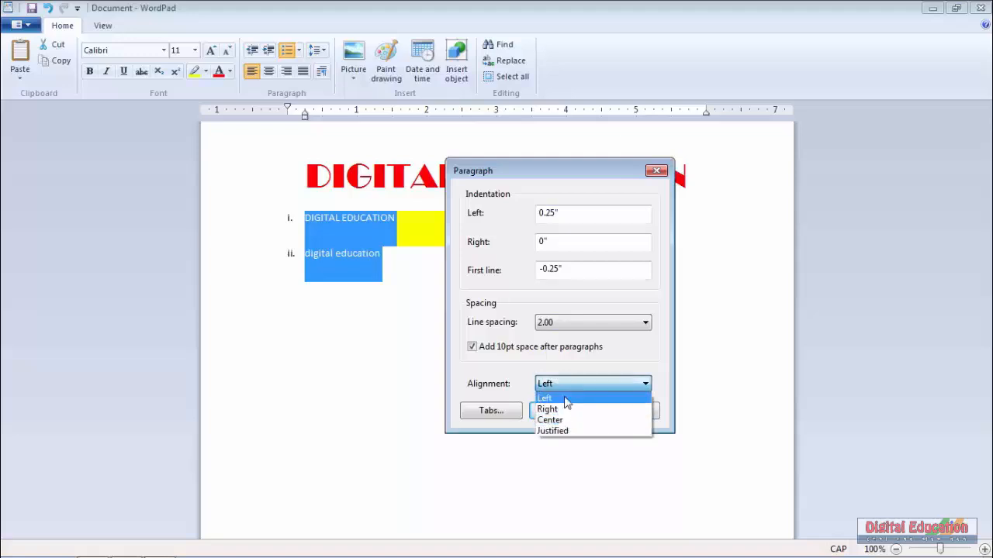
click(565, 398)
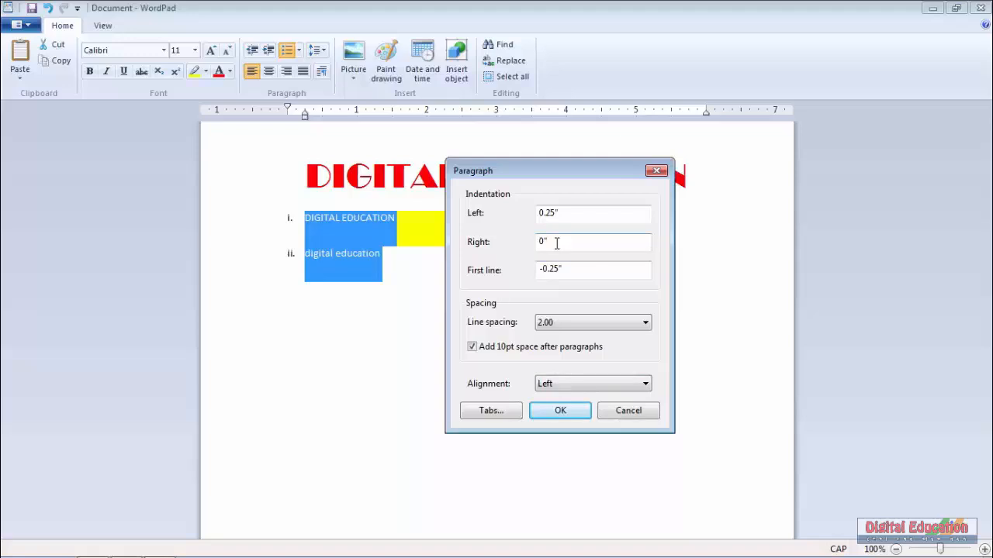
click(560, 411)
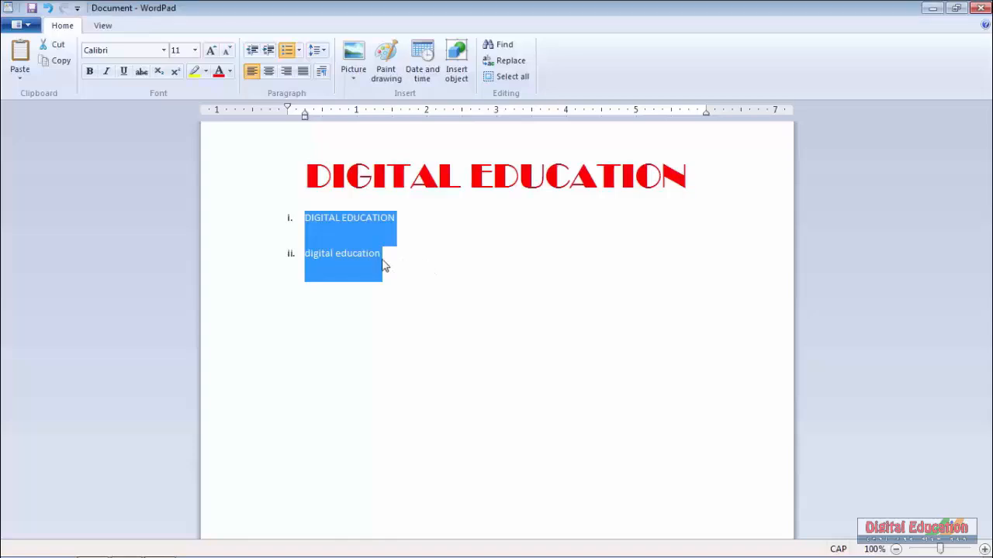
click(405, 252)
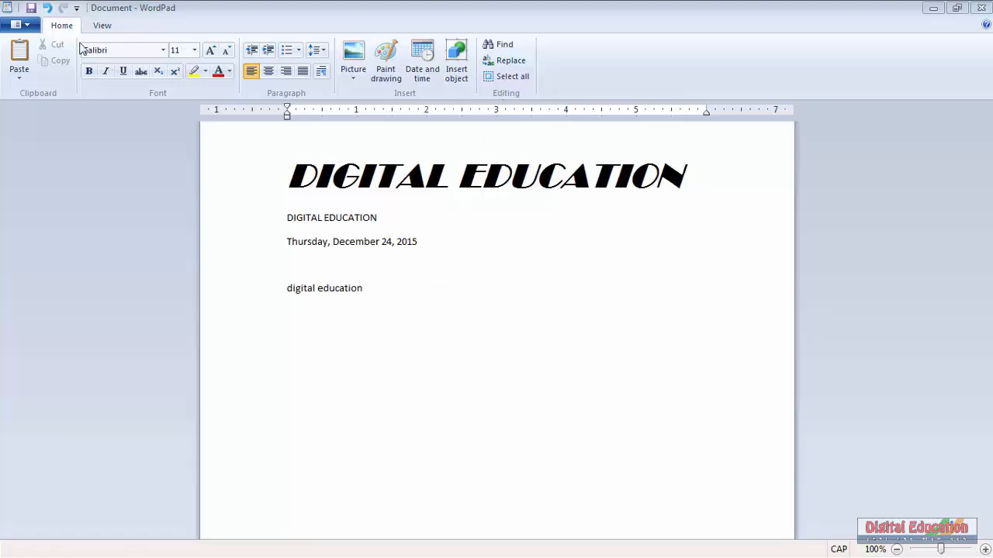
Step: Search the document for each occurrence of "DIGITAL", matching whole word and case
click(500, 44)
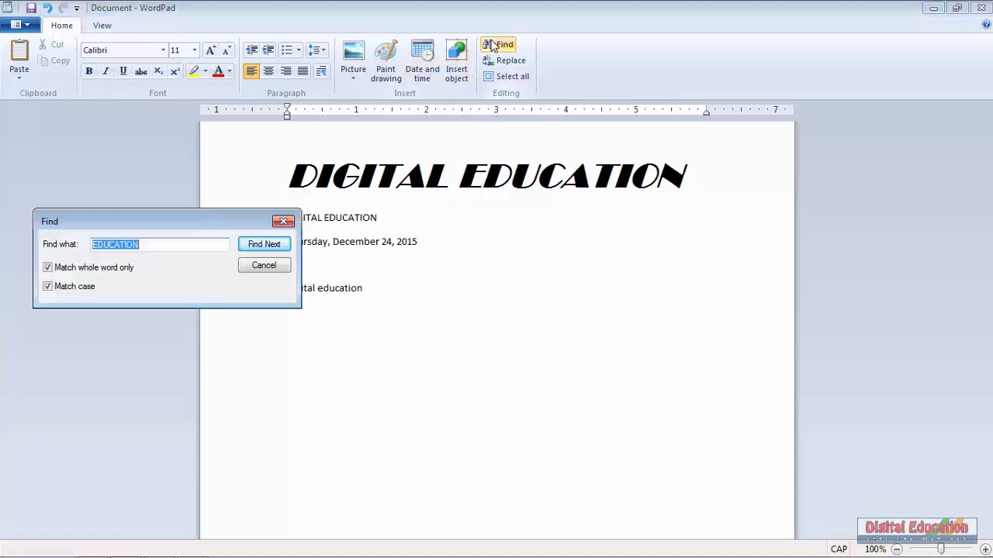
drag(195, 220, 740, 216)
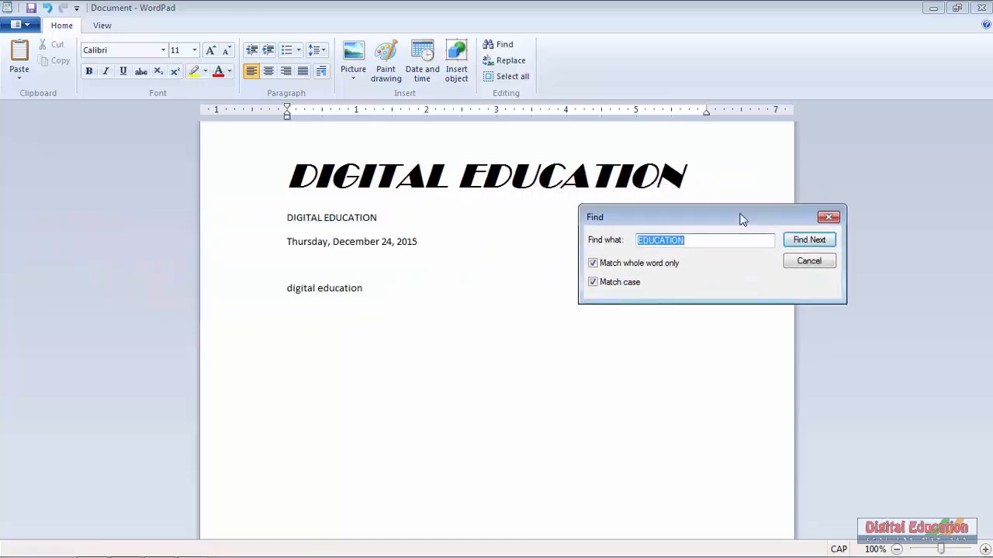
key(BackSpace)
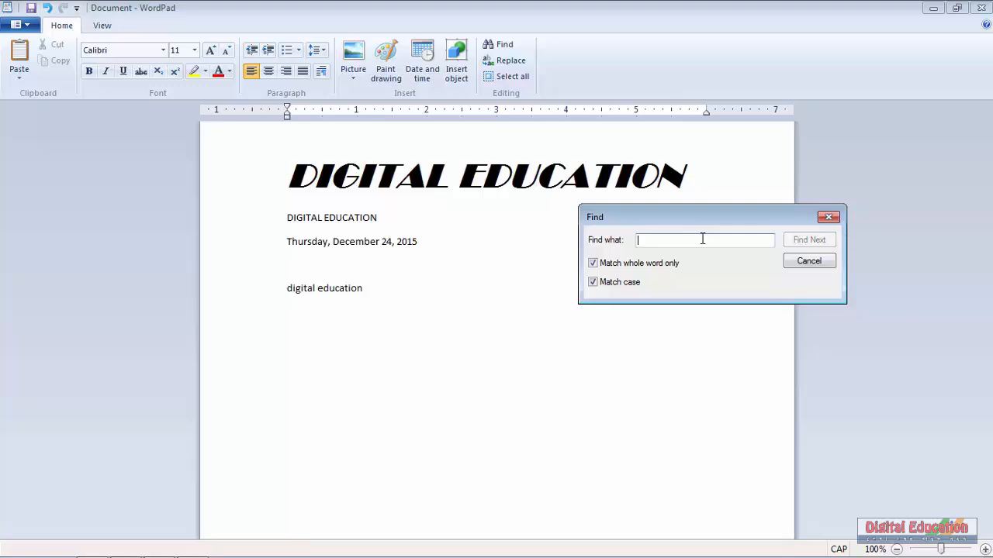
text(I)
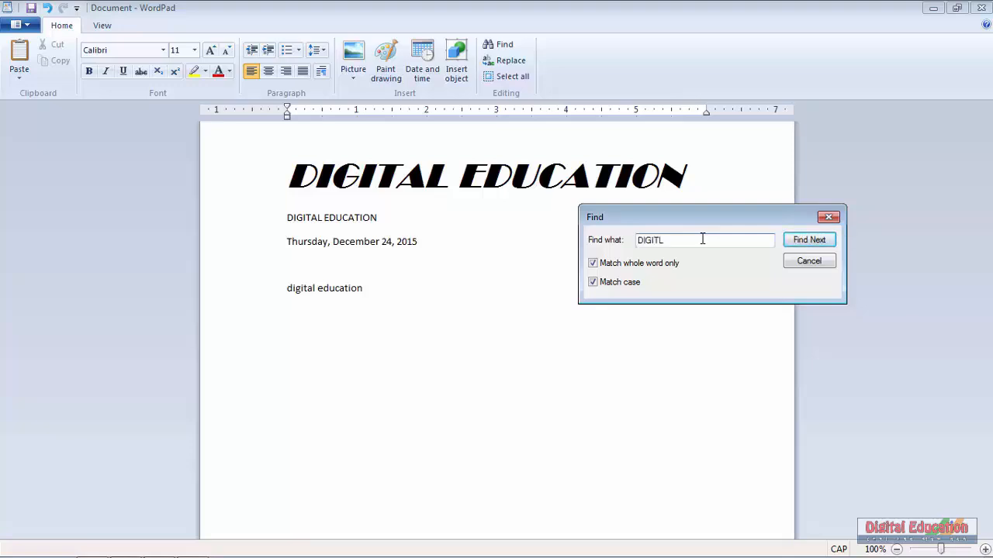
text(GITAL)
click(804, 242)
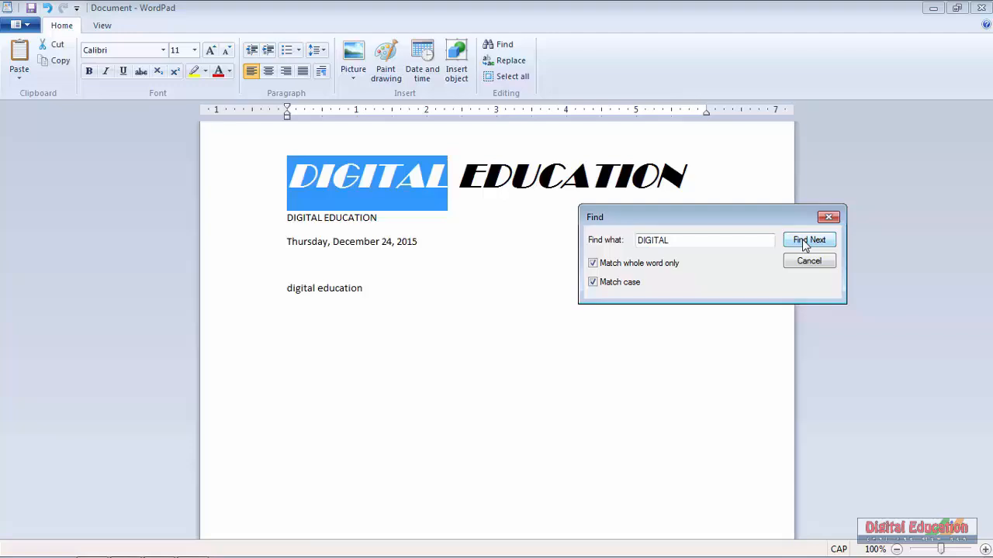
click(804, 242)
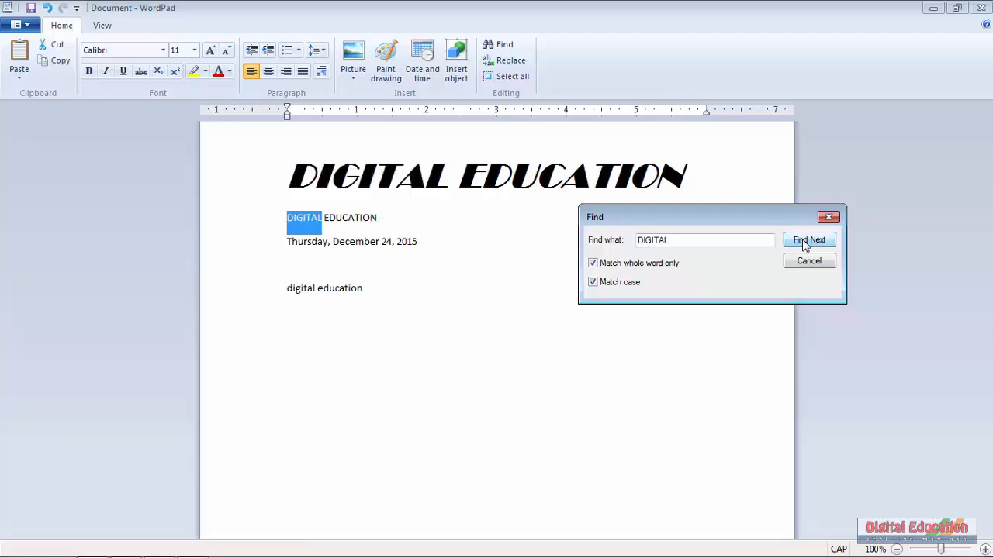
click(804, 242)
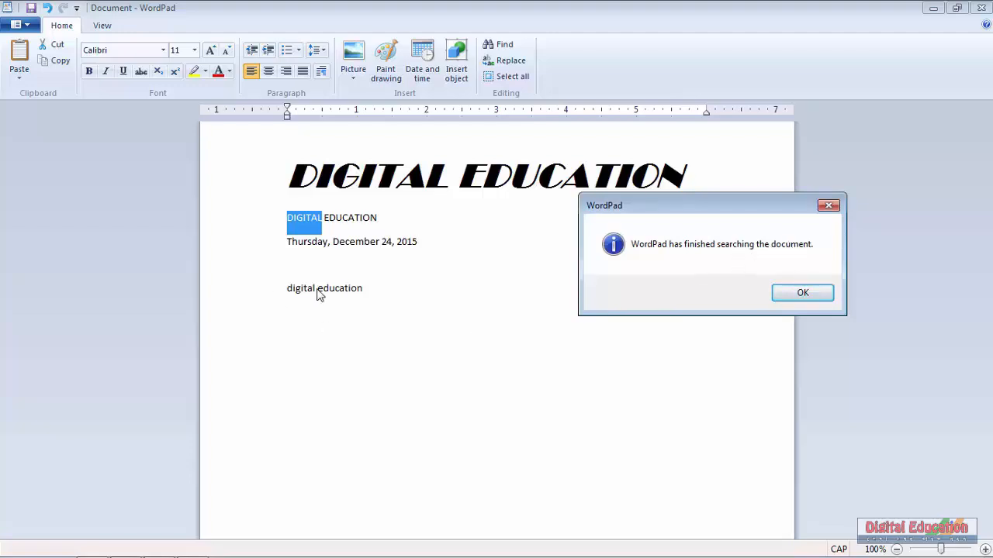
click(792, 297)
Step: Search for the next "DIGITAL" with case matching turned off, and end the search
click(634, 285)
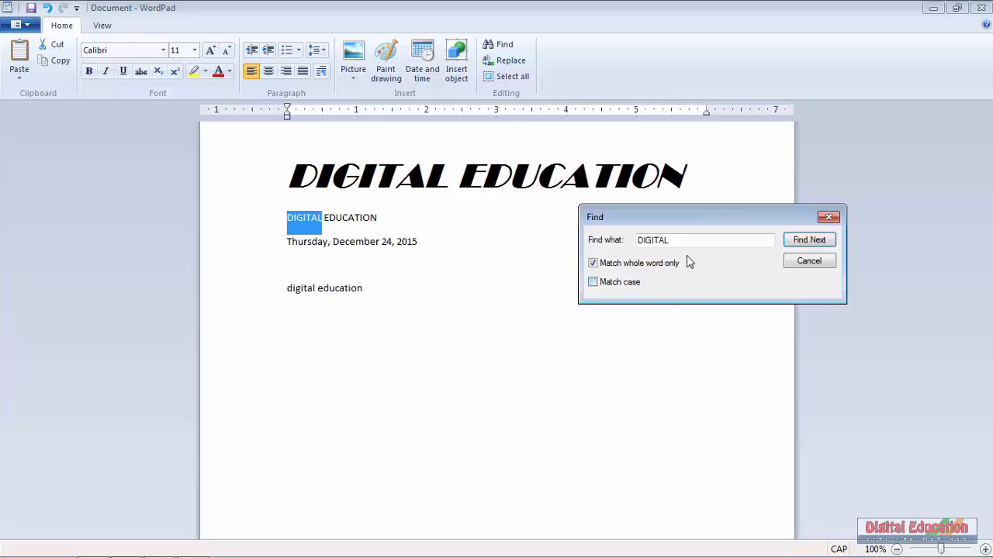
click(800, 242)
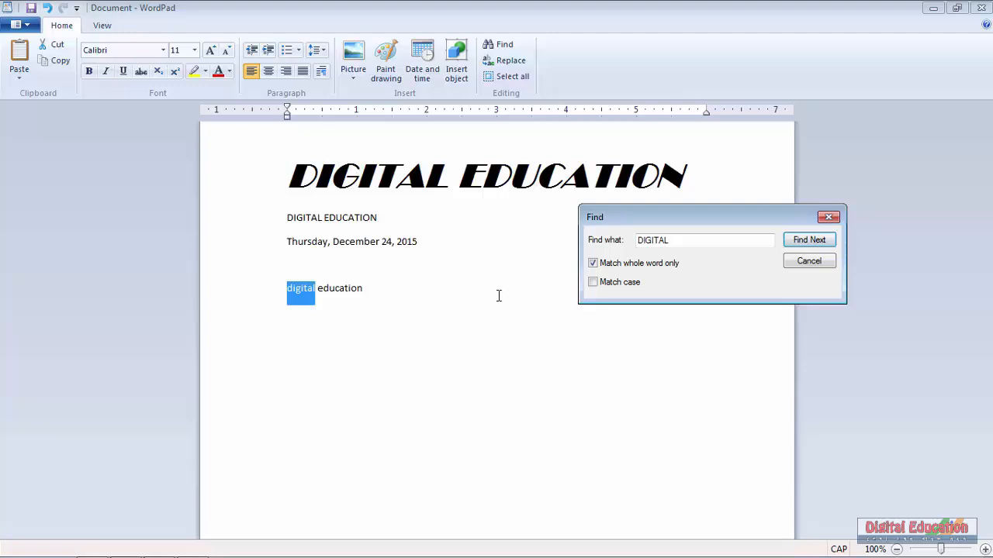
click(823, 262)
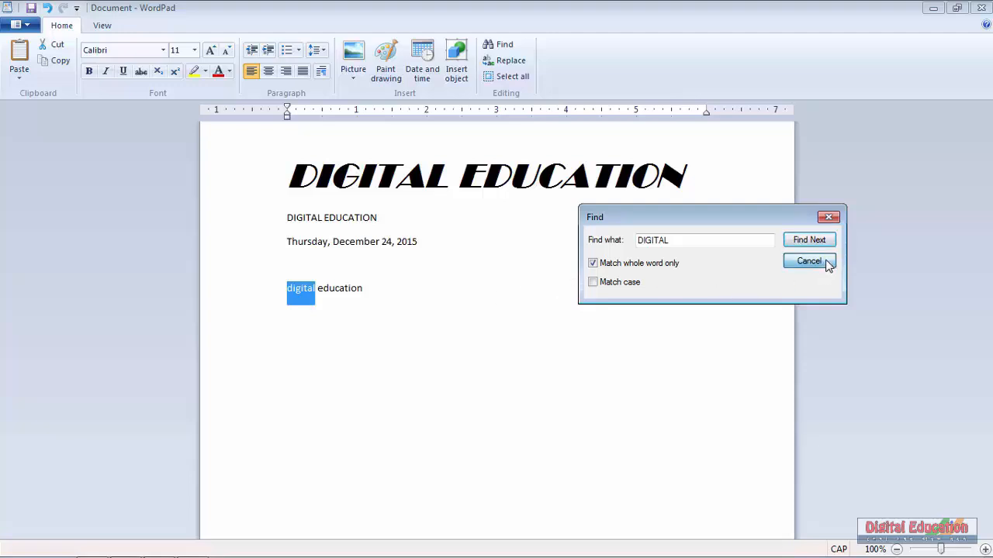
click(393, 286)
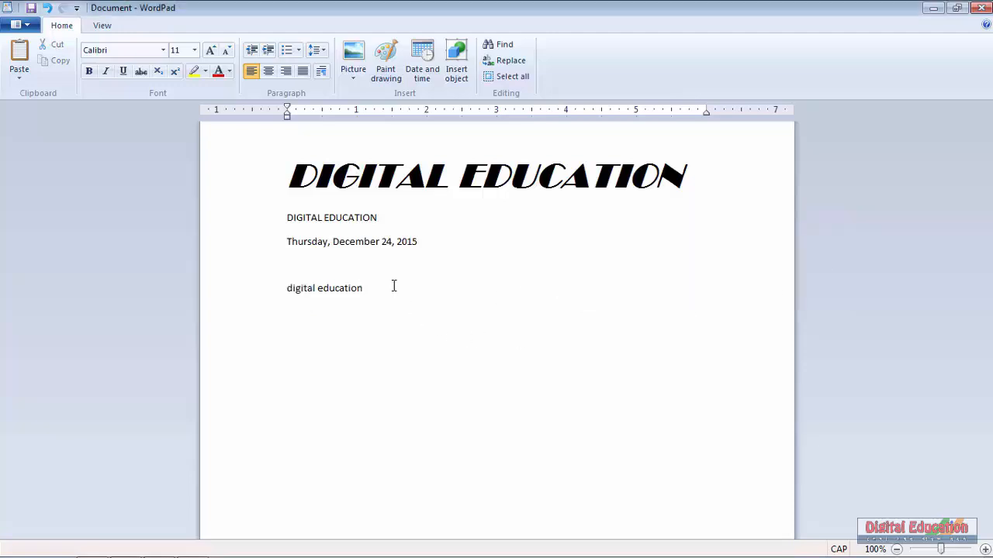
Step: Replace all whole-word occurrences of "DIGITAL" with "DIGIT", ignoring case
click(488, 60)
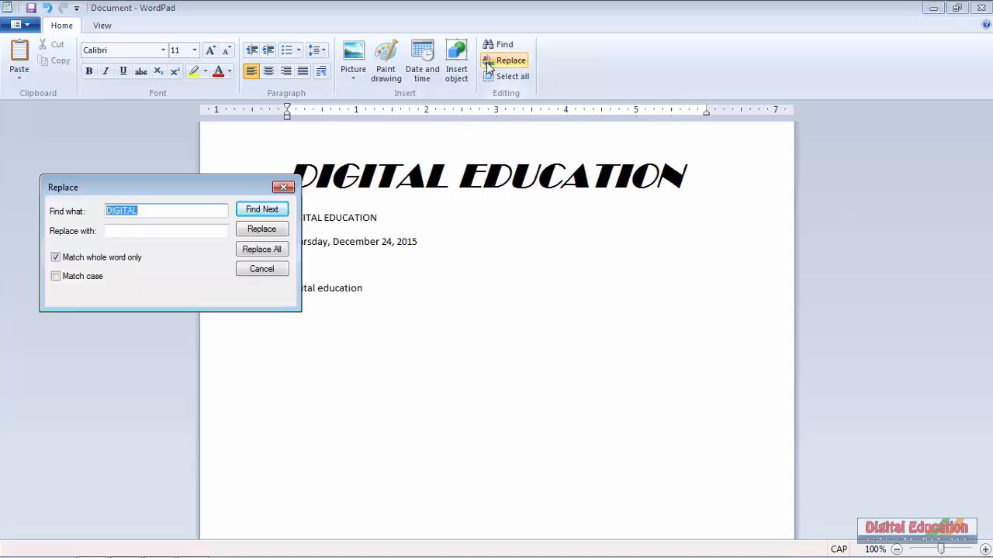
drag(161, 199, 677, 204)
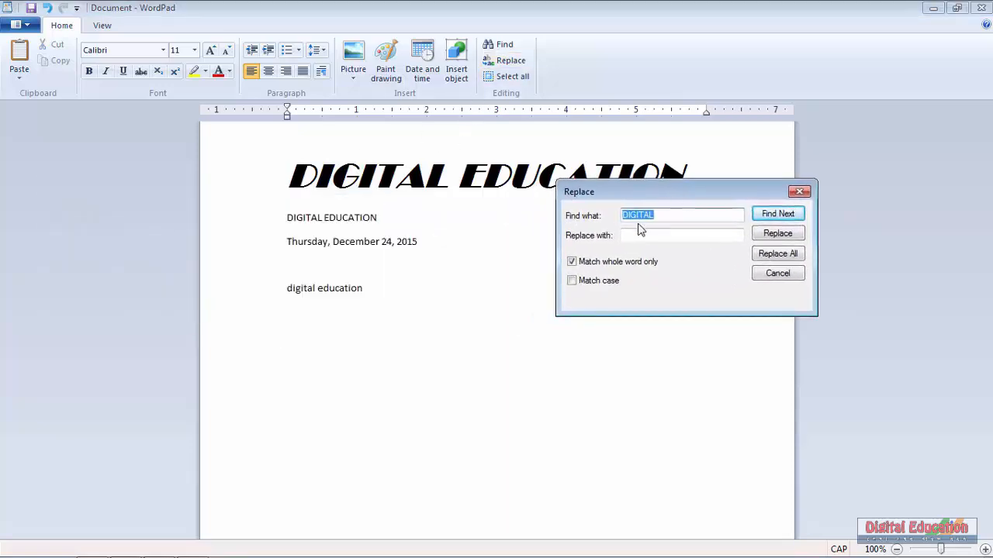
click(645, 235)
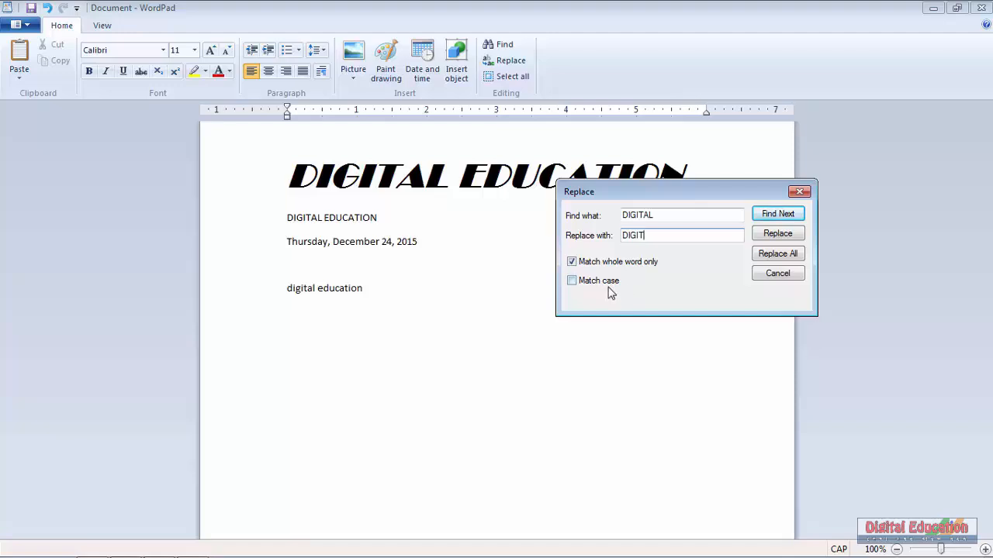
click(799, 255)
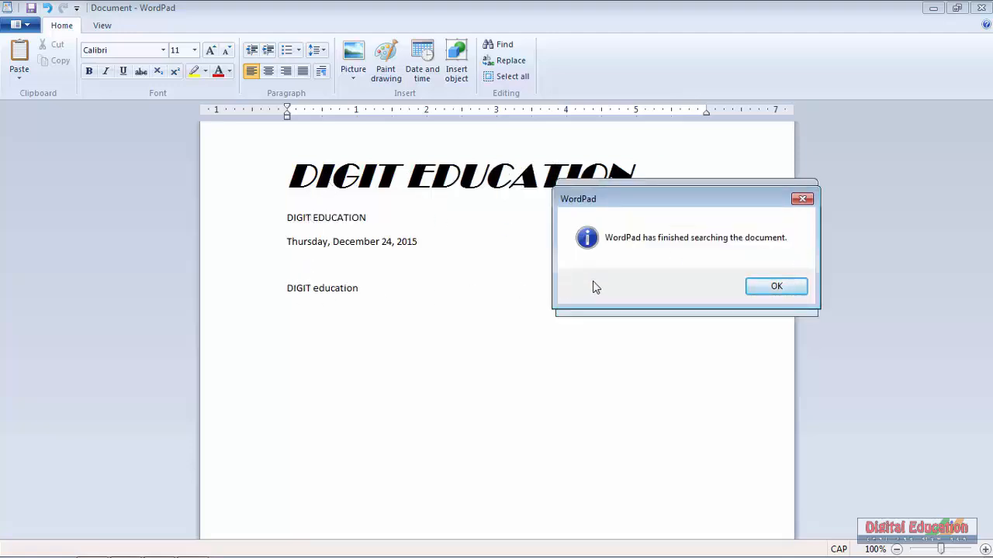
click(756, 285)
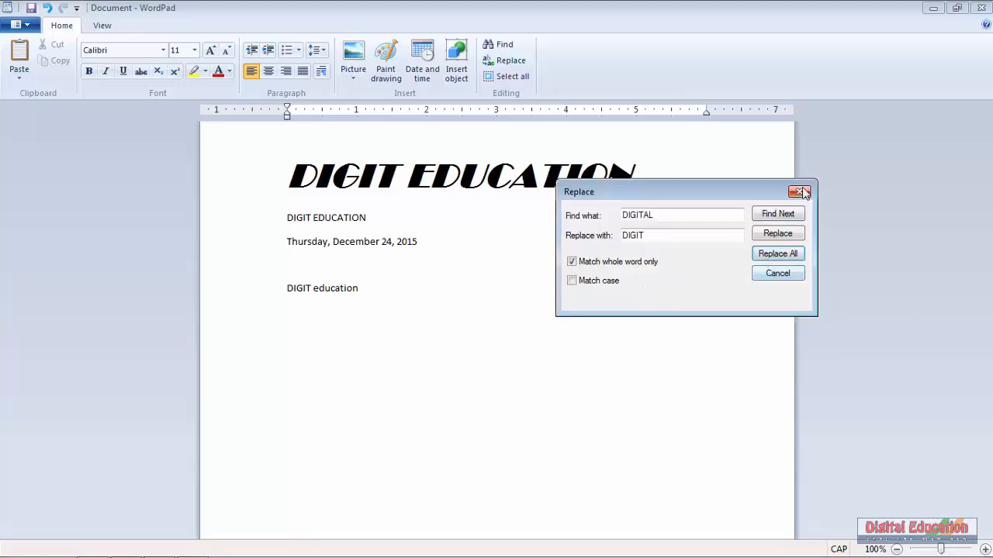
click(801, 192)
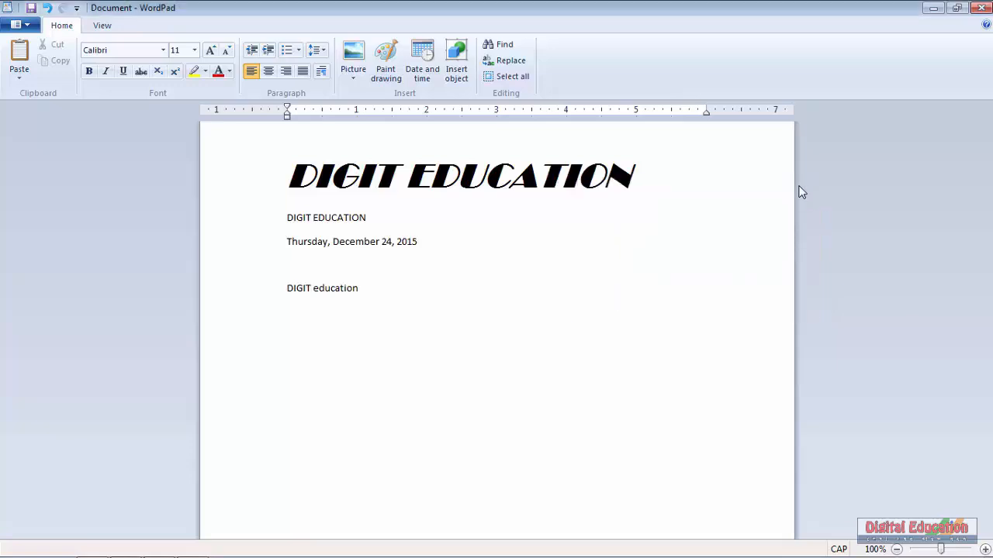
Step: Select the entire document and clear the selection
click(515, 77)
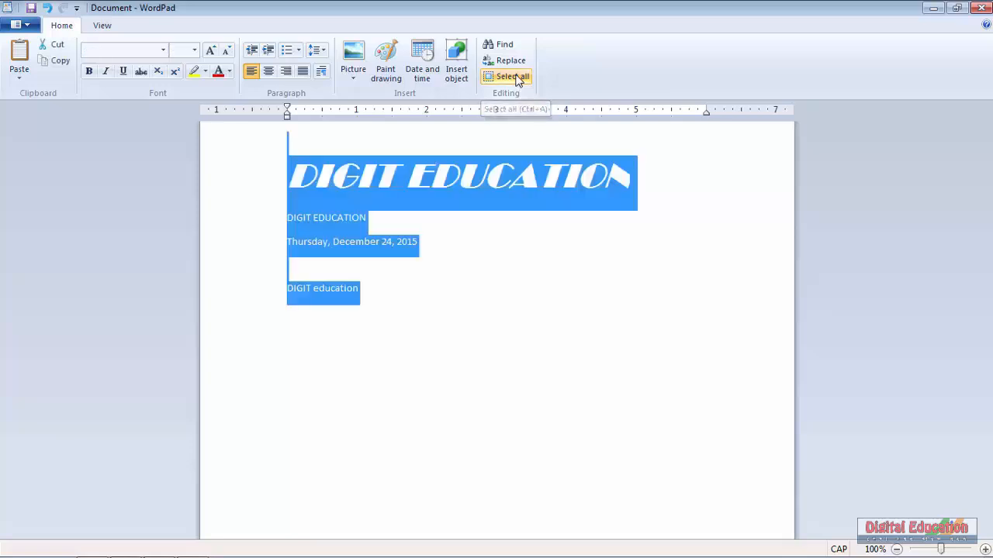
click(432, 309)
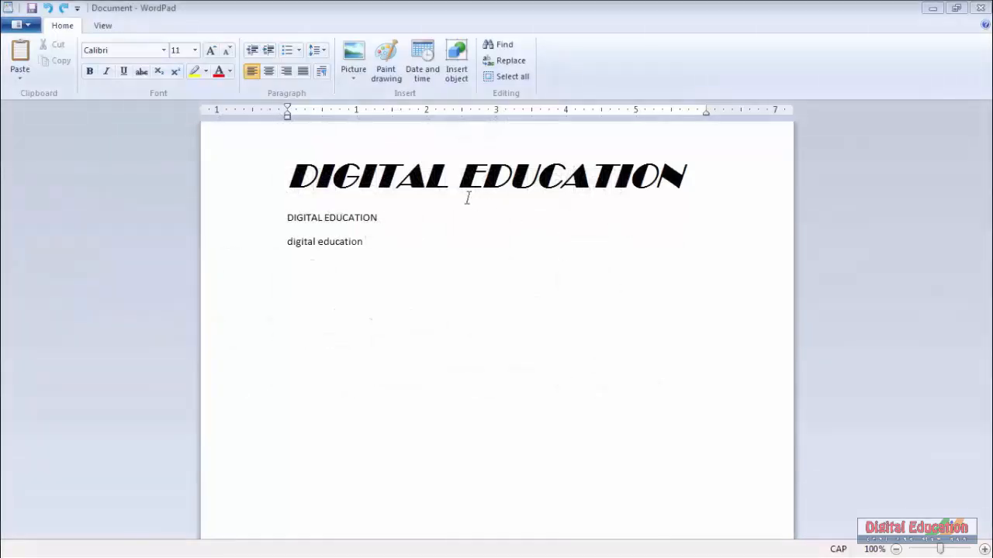
Step: Insert the Penguins picture from the Sample Pictures folder into the document and select it
click(355, 73)
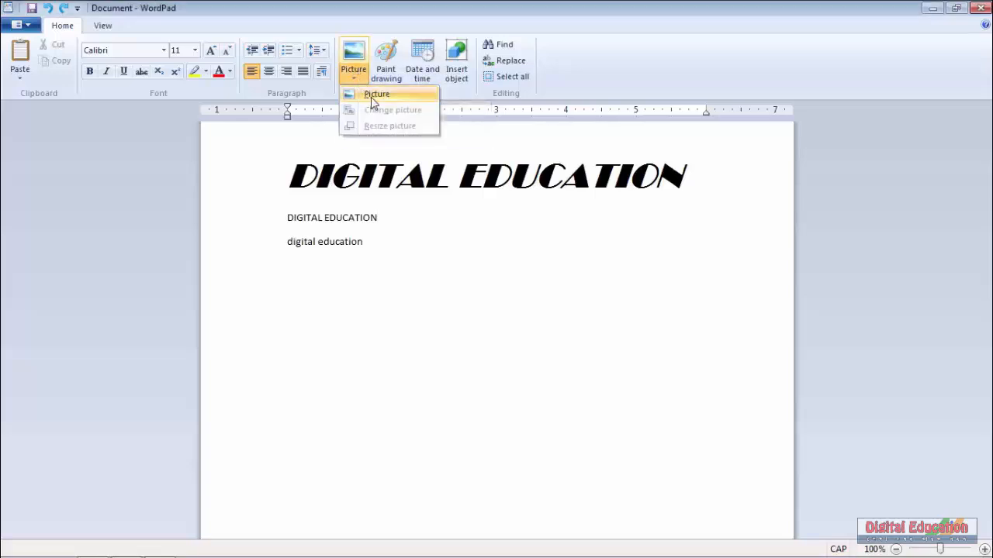
click(370, 96)
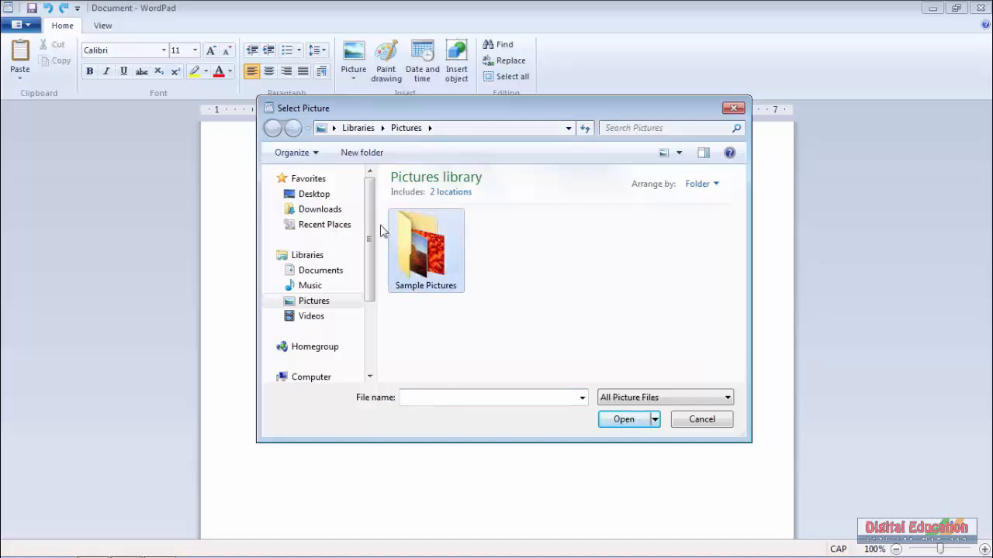
scroll(369, 209, down, 2)
scroll(368, 223, up, 2)
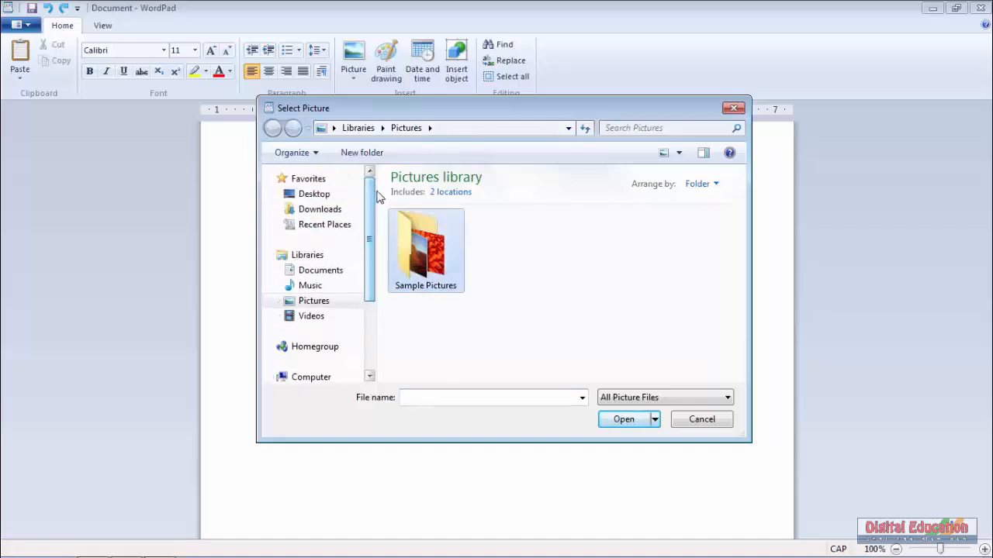
double_click(409, 221)
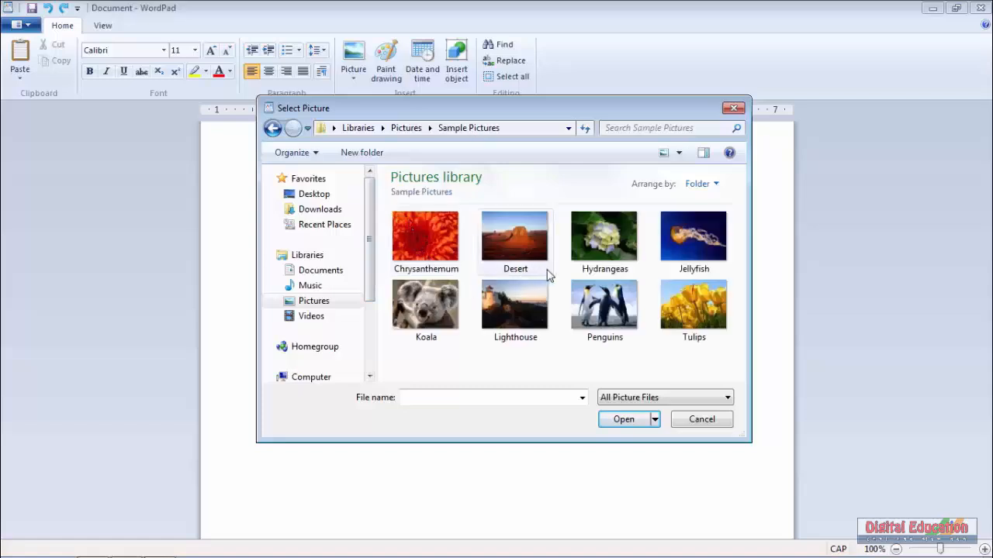
click(623, 304)
click(627, 418)
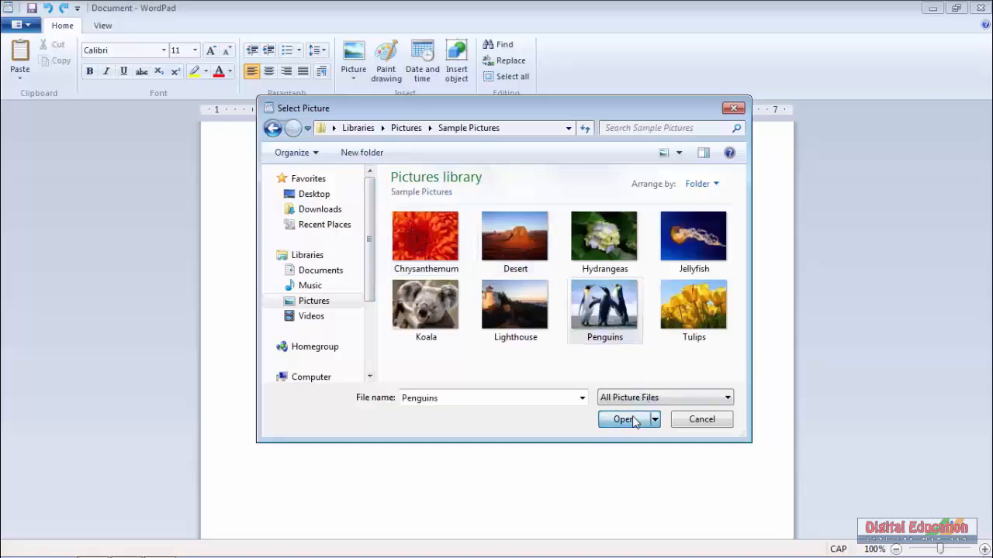
click(479, 299)
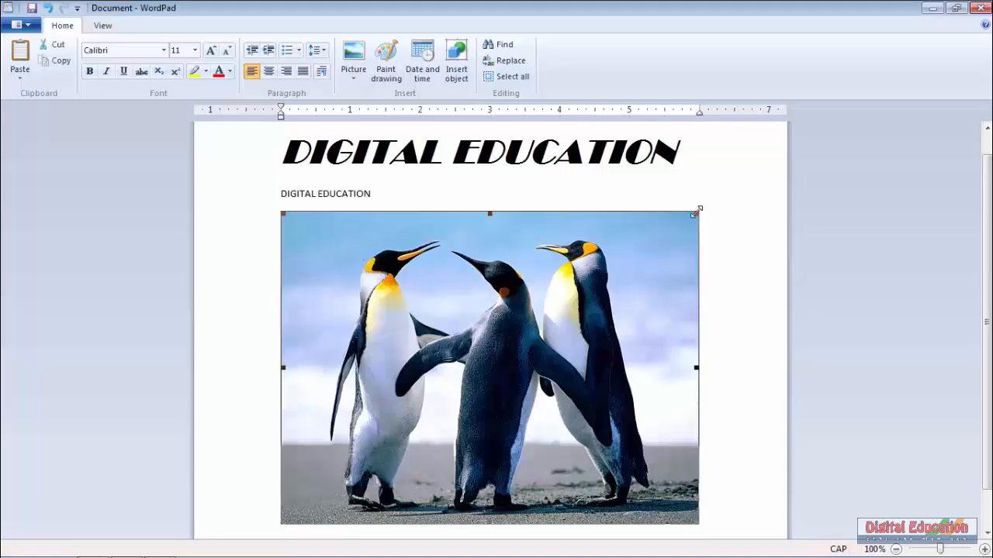
Step: Shrink the Penguins picture proportionally to about 2.1 inches wide and deselect it
drag(694, 213, 509, 334)
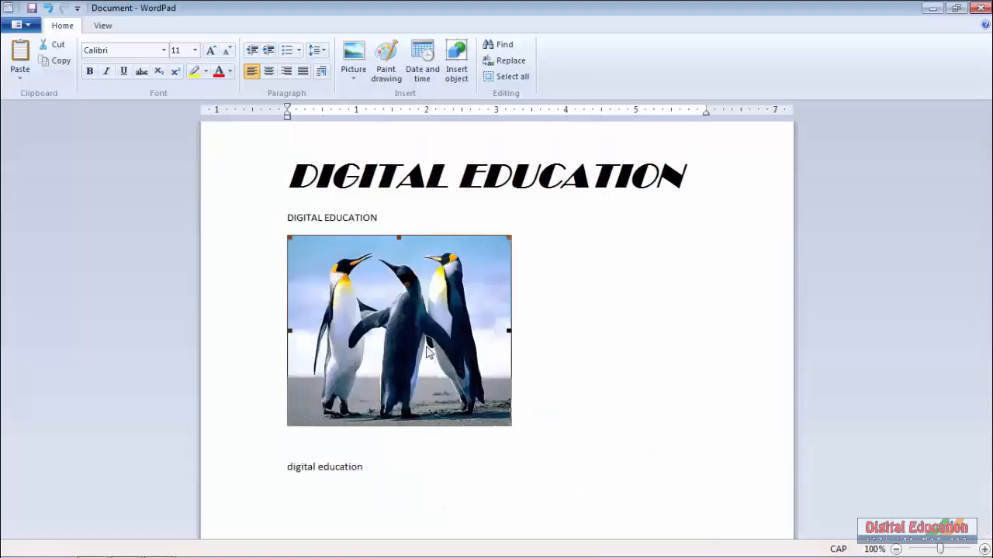
drag(426, 353, 574, 293)
drag(291, 238, 363, 299)
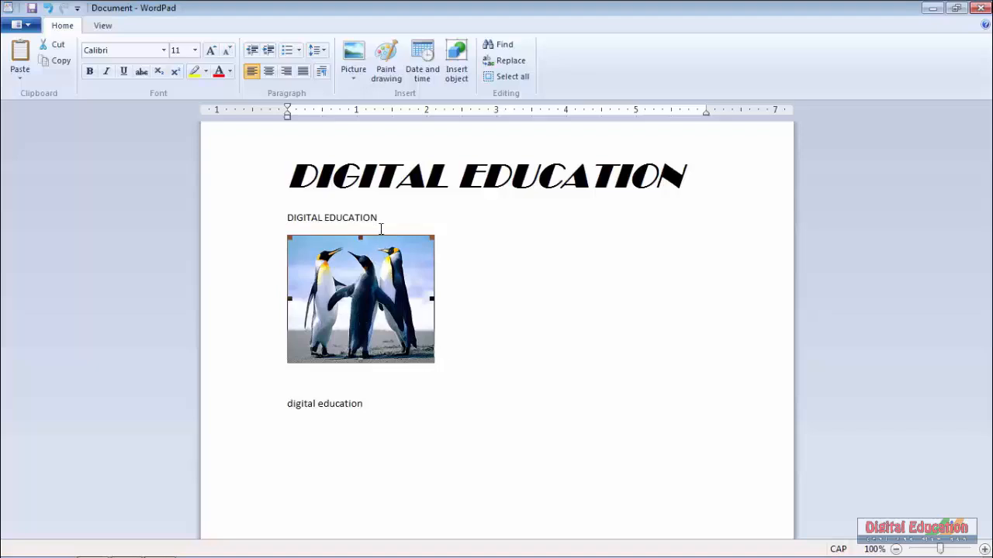
click(470, 268)
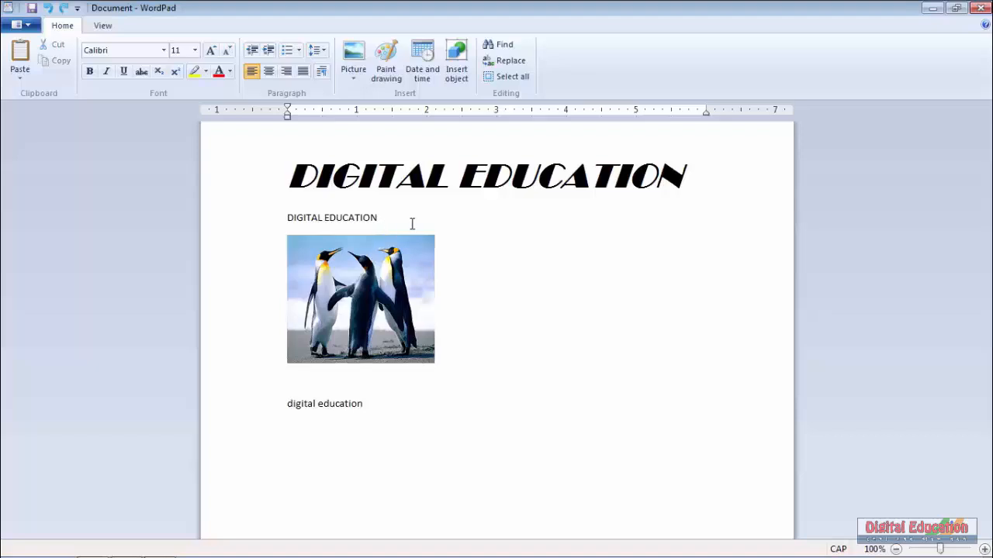
Step: Insert a Paint drawing with a canvas of about 425 × 356 px and freehand black Pencil lettering, and return to the document
click(385, 73)
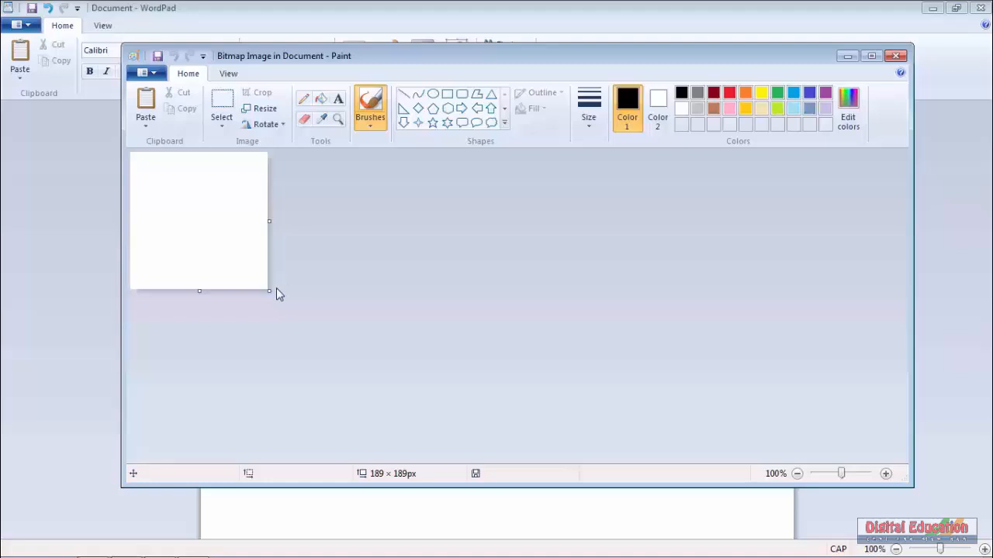
drag(269, 290, 440, 412)
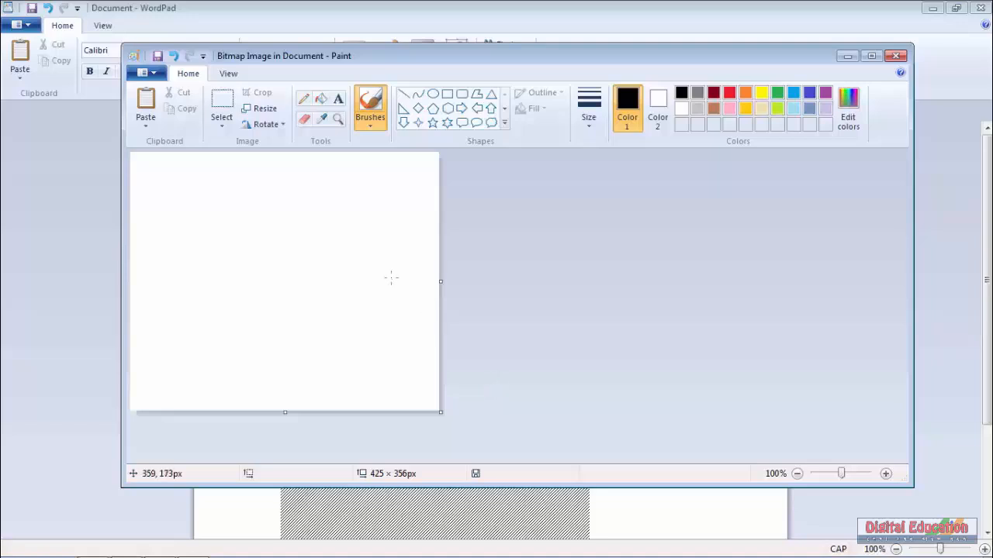
click(303, 99)
drag(223, 199, 199, 314)
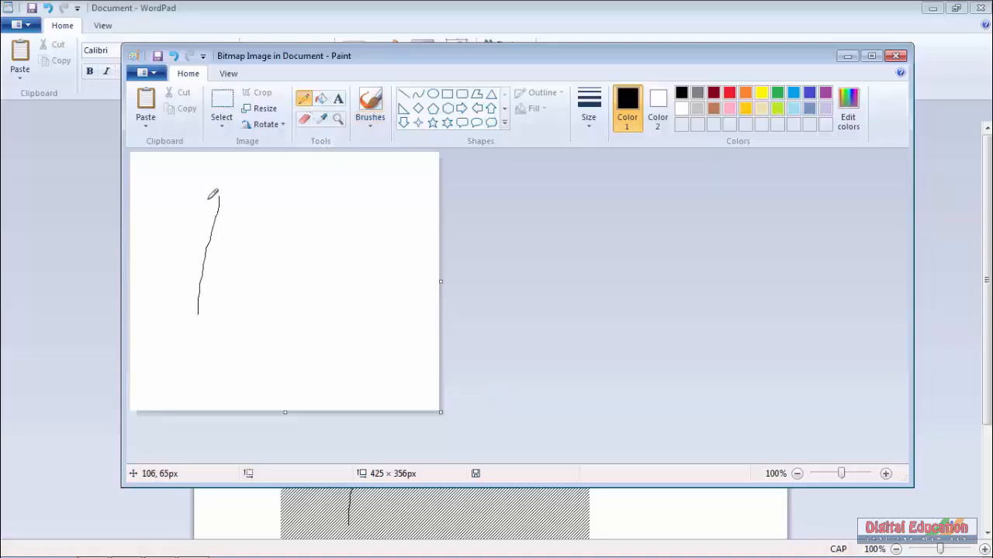
mouse_move(213, 200)
mouse_down()
mouse_move(284, 225)
mouse_move(187, 281)
mouse_up()
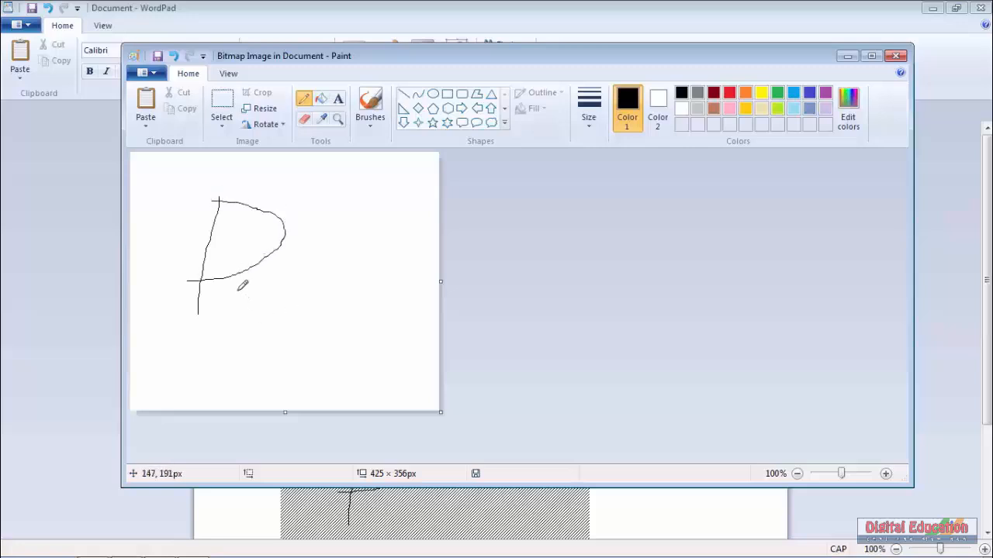
drag(253, 272, 252, 312)
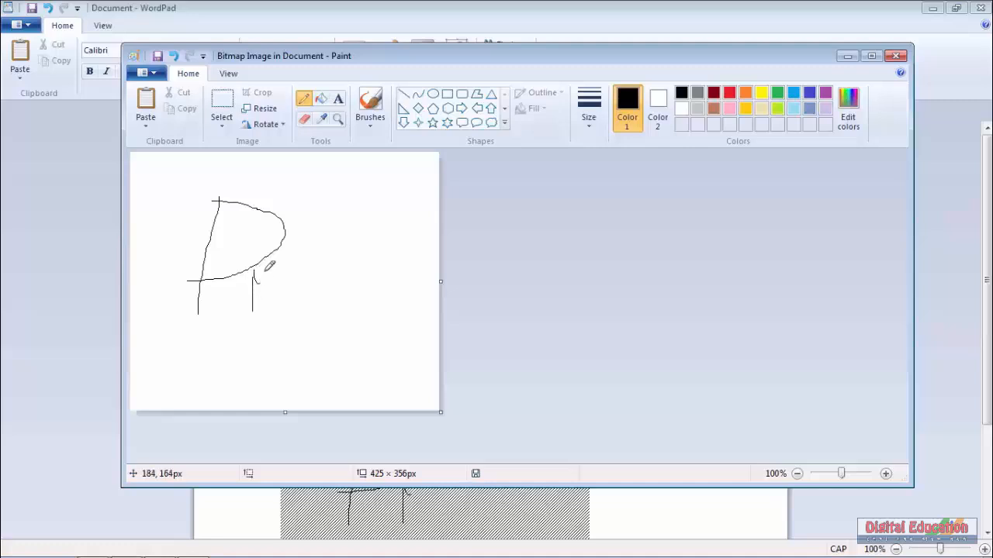
drag(297, 260, 297, 303)
drag(319, 274, 352, 275)
drag(359, 278, 360, 292)
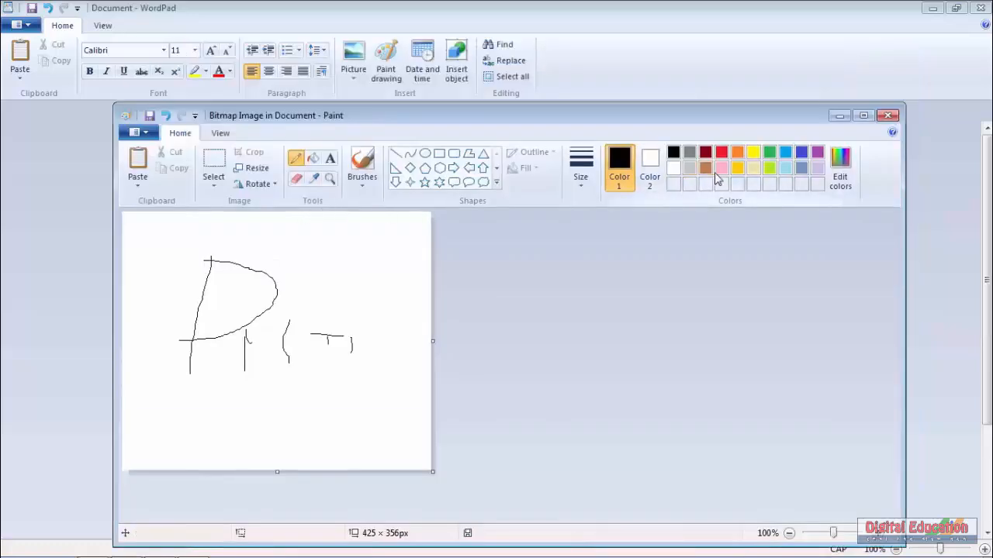
click(886, 117)
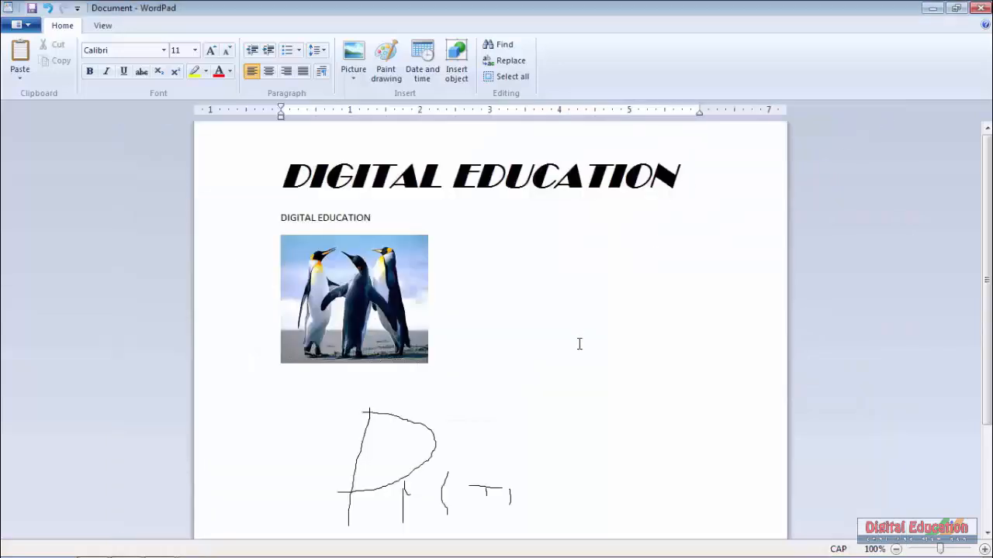
Step: Insert the date after the drawing in the "Thursday, December 24, 2015" format
scroll(578, 343, down, 3)
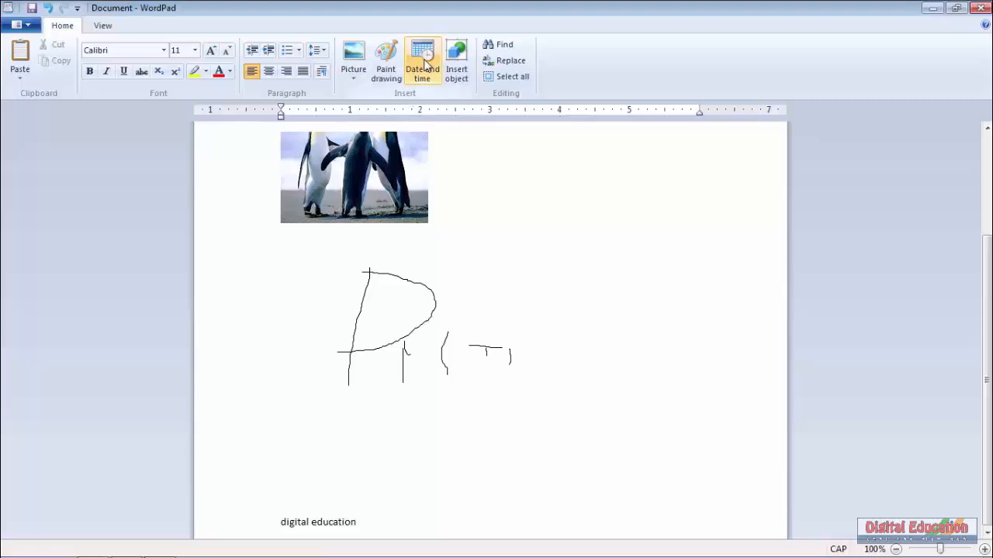
click(423, 62)
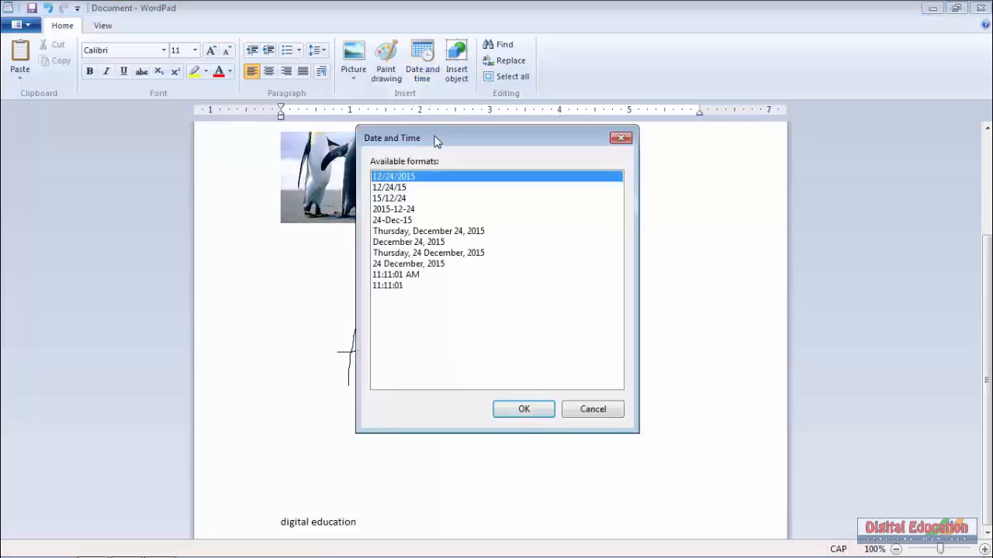
drag(435, 138, 677, 109)
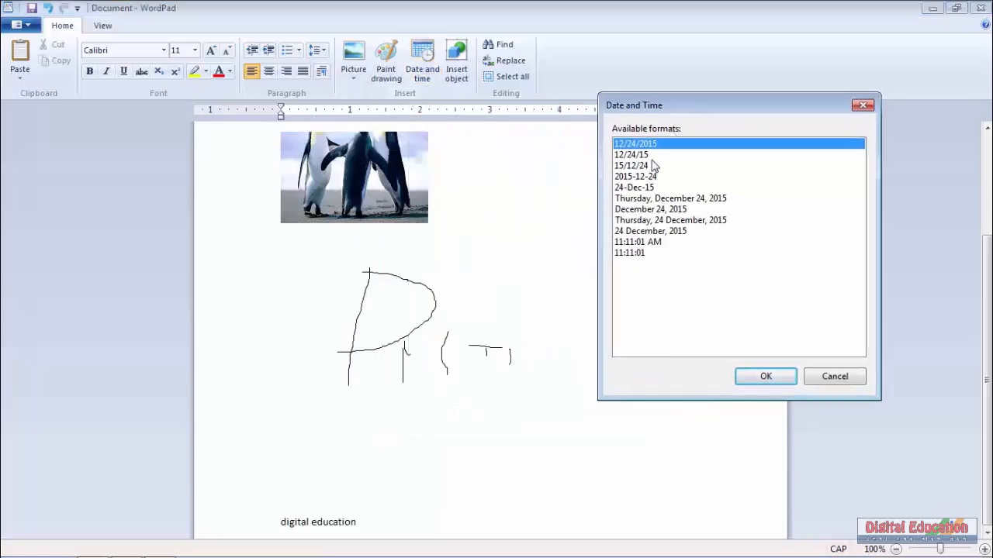
click(656, 200)
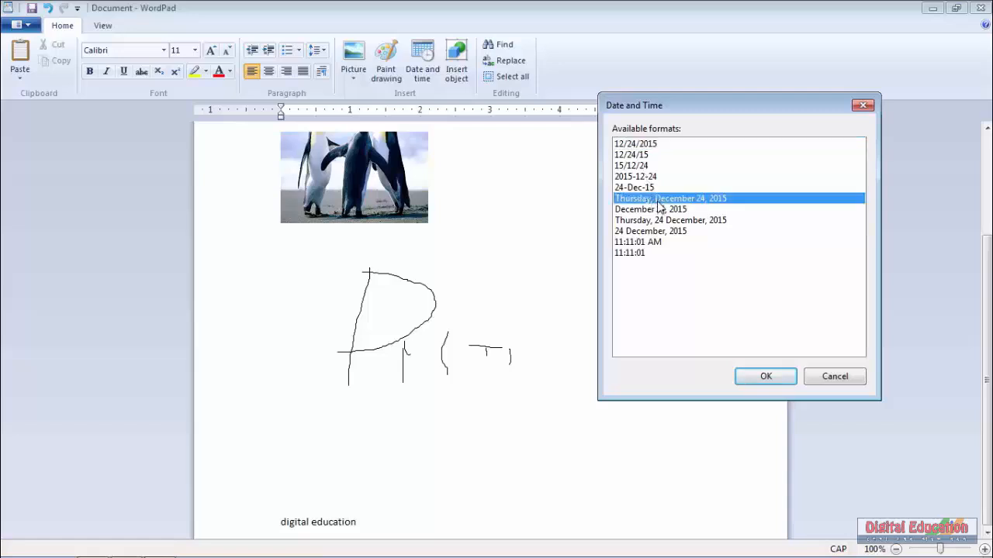
click(764, 377)
scroll(706, 419, down, 1)
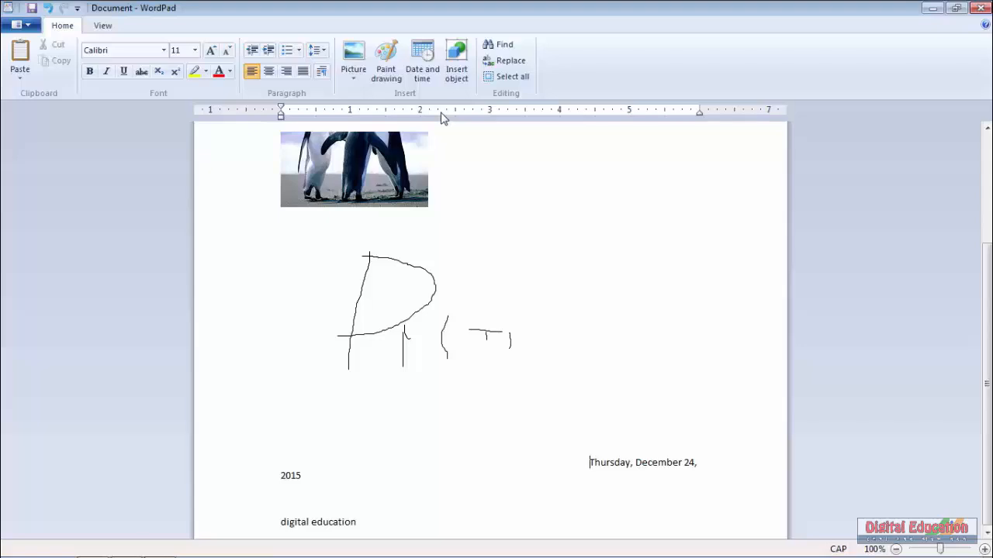
Step: Insert a new Microsoft Excel Worksheet object into the document
scroll(617, 273, up, 3)
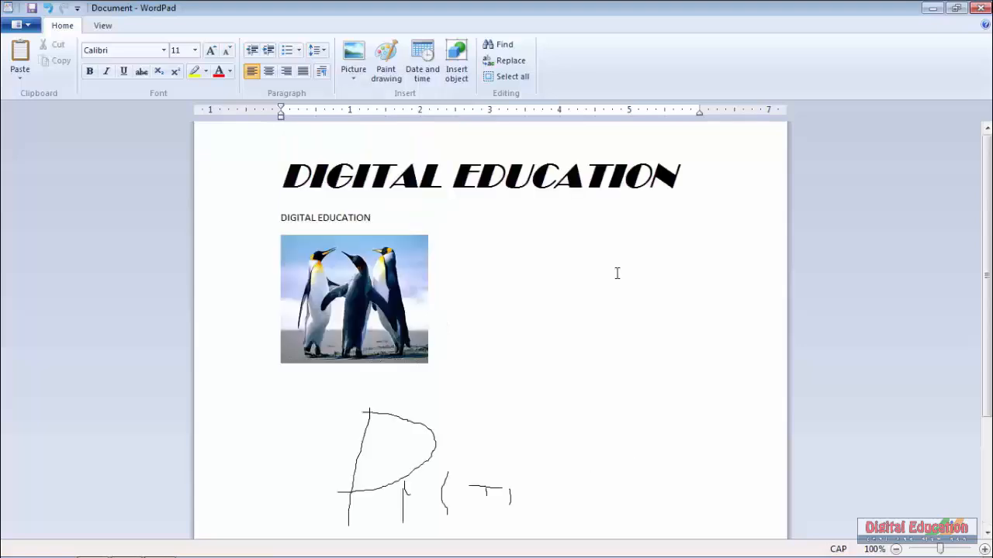
click(456, 62)
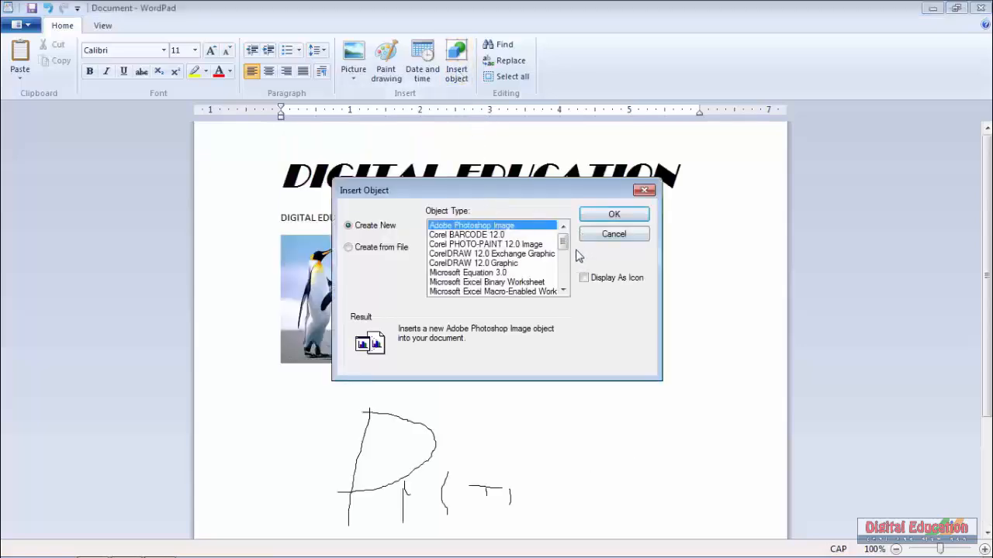
mouse_move(568, 243)
mouse_down()
mouse_move(567, 281)
mouse_move(567, 255)
mouse_up()
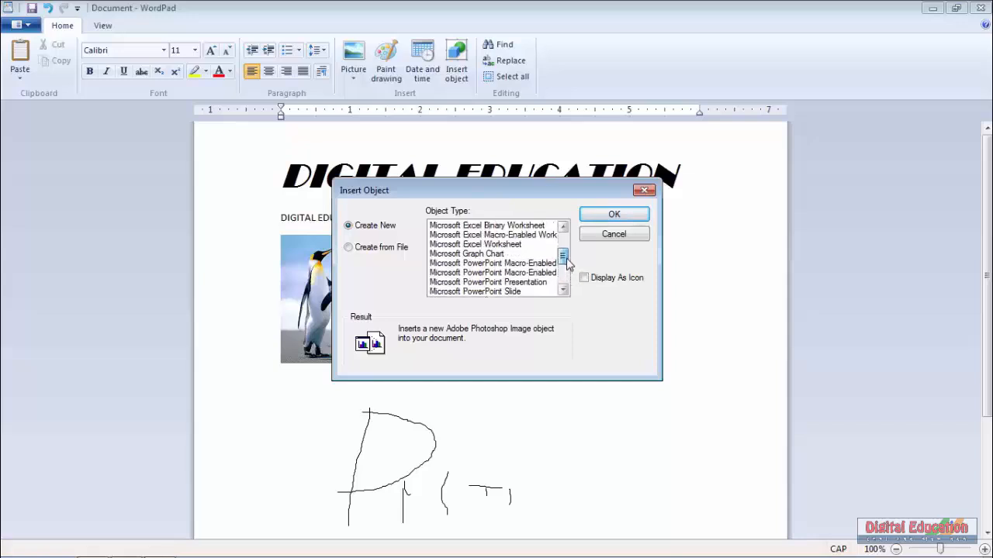
double_click(498, 244)
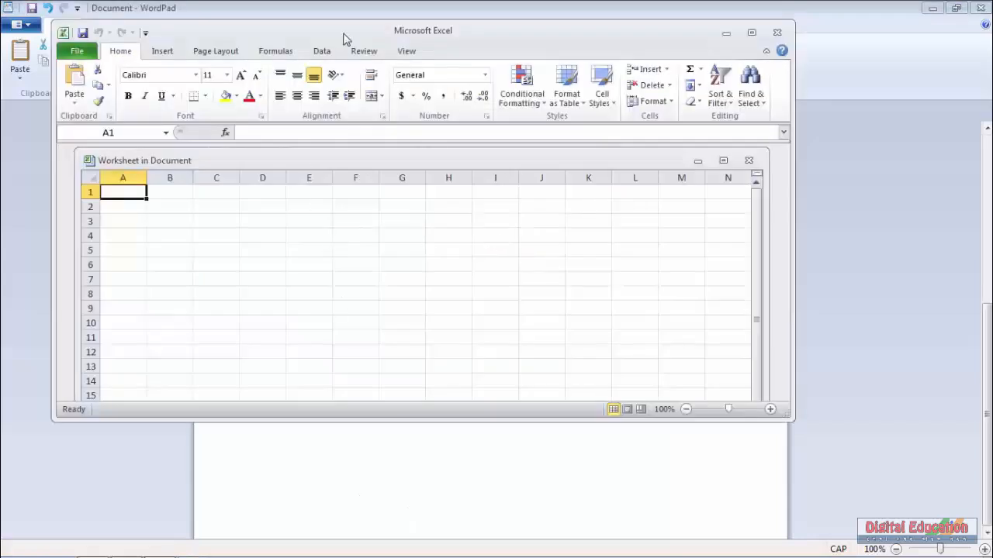
Step: Enter the title RESULT in cell A1 of the embedded worksheet
drag(345, 39, 692, 133)
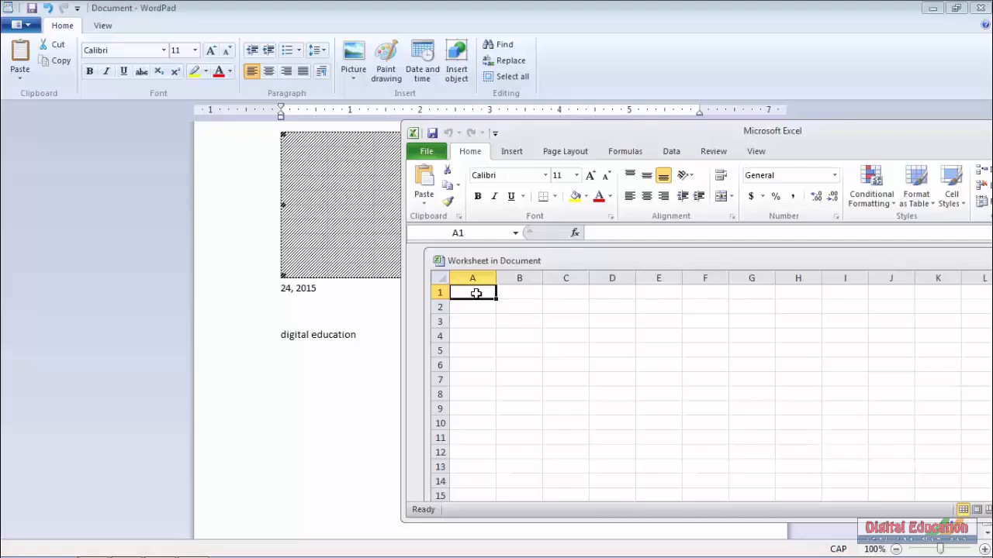
text(RE)
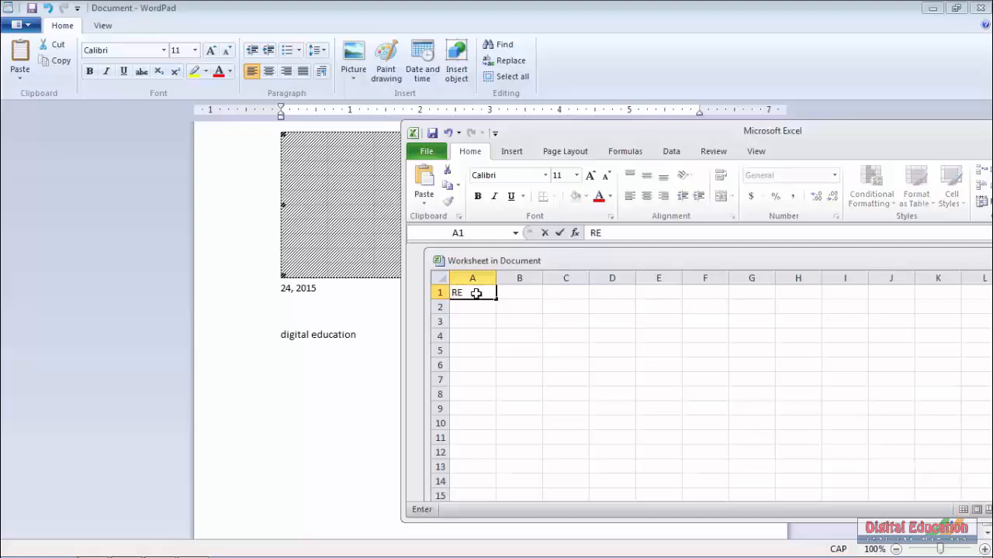
text(SULT)
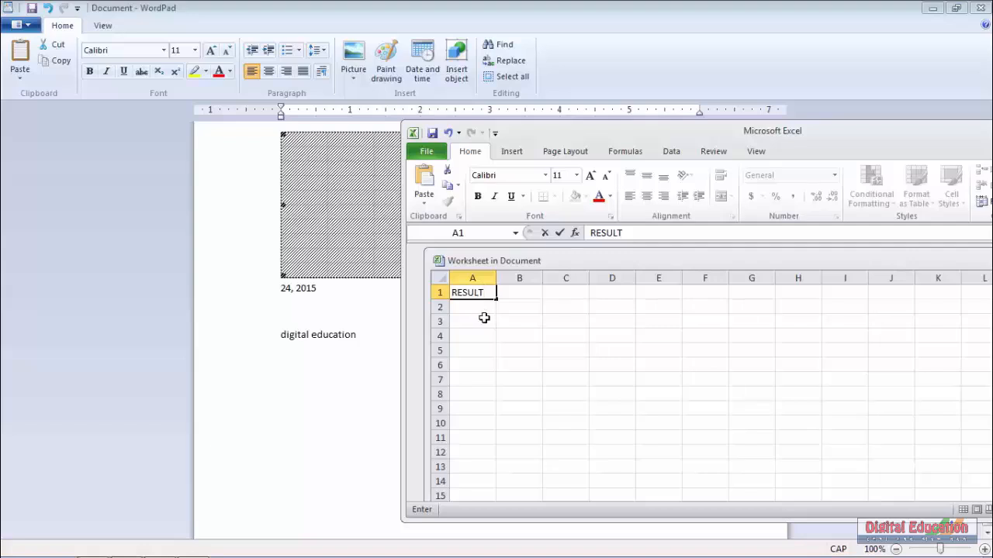
click(483, 318)
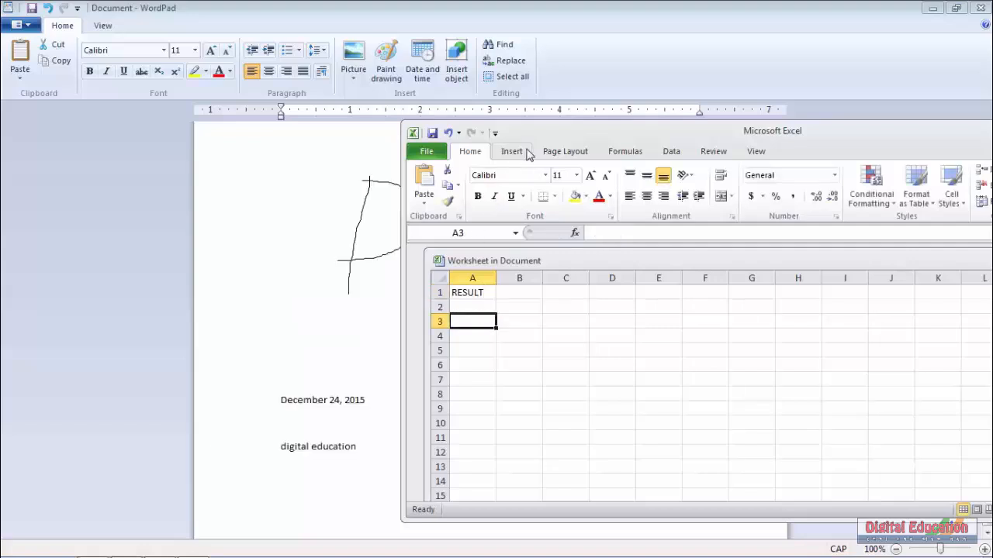
Step: List four students' first names in cells A3 to A6 of the embedded worksheet
drag(538, 130, 227, 63)
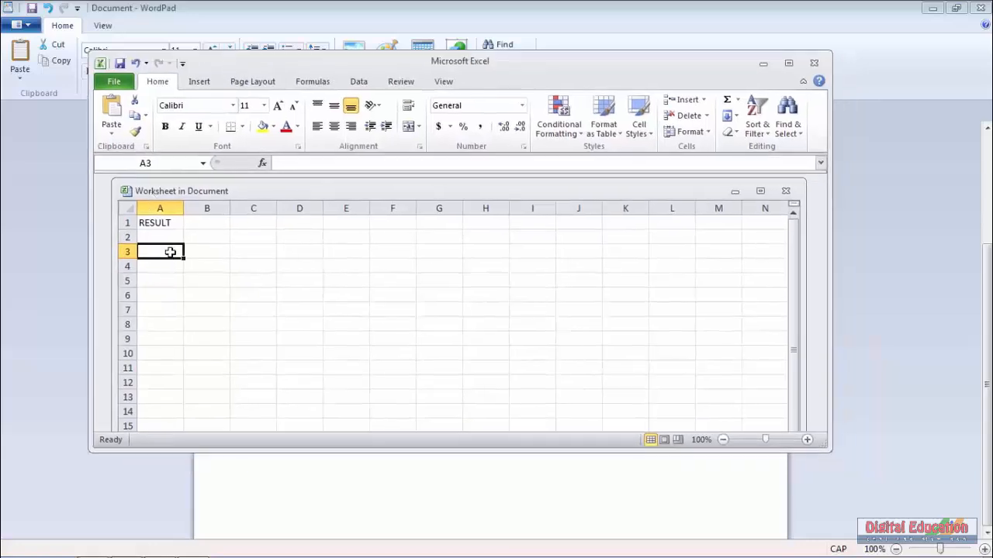
text(R)
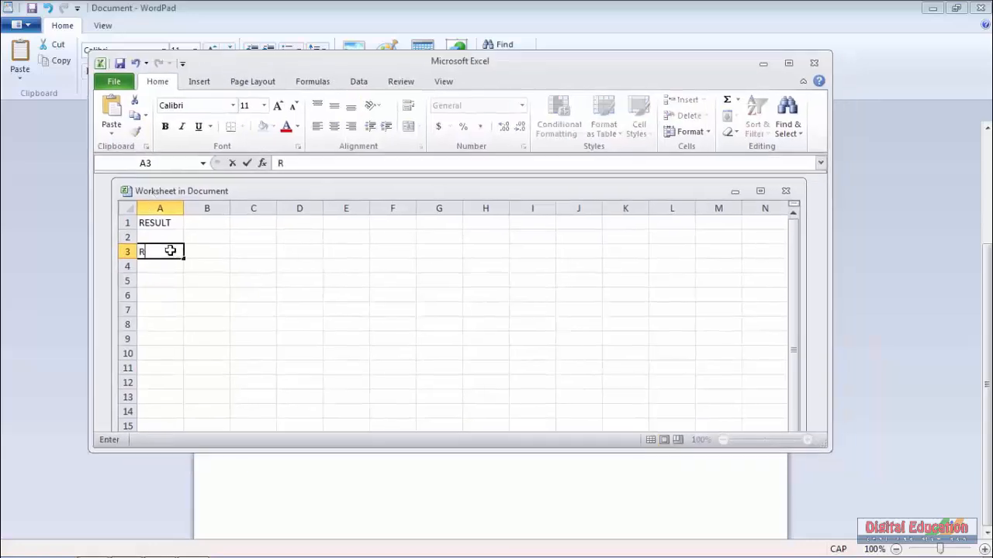
text(AM)
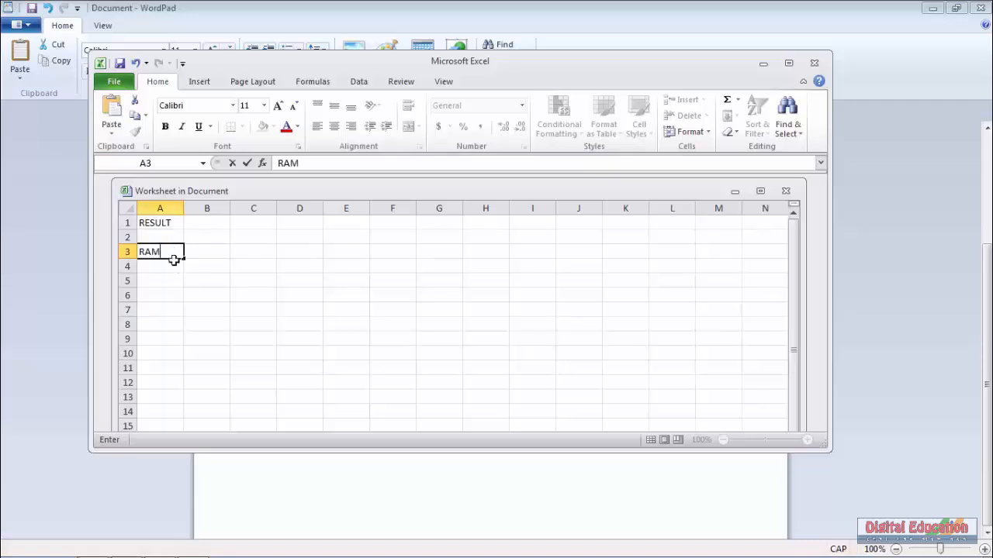
key(Return)
text(SA)
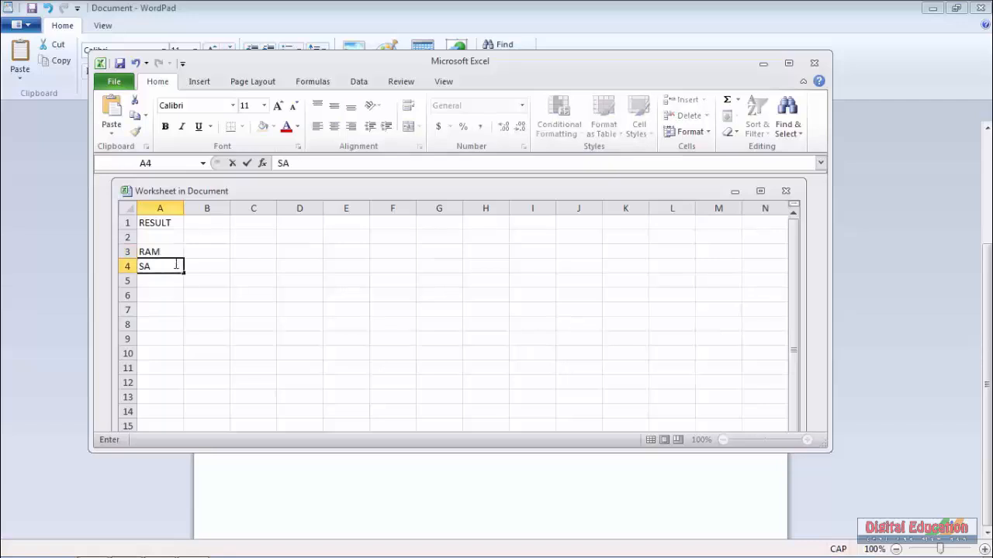
text(M)
key(Return)
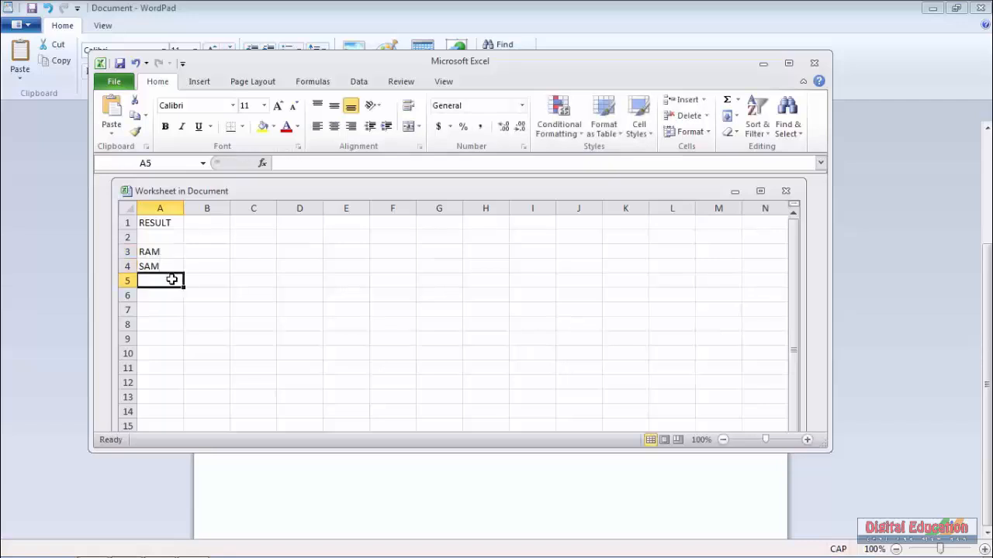
text(RAJU)
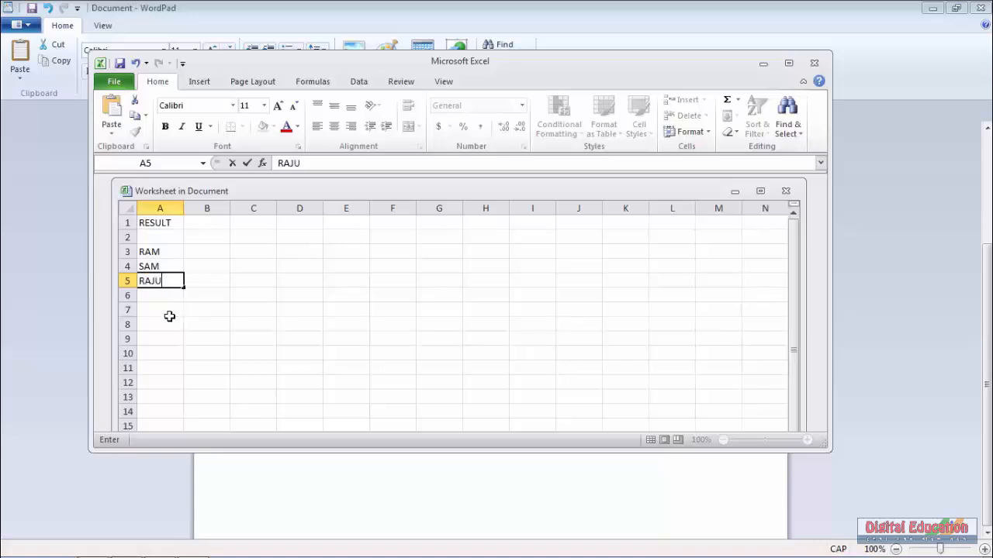
key(Return)
text(P)
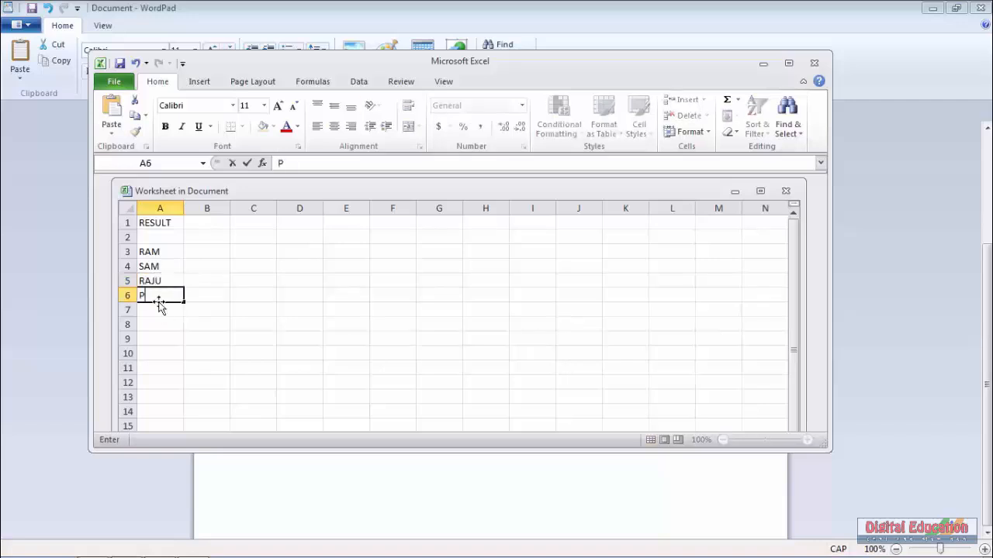
text(INTU)
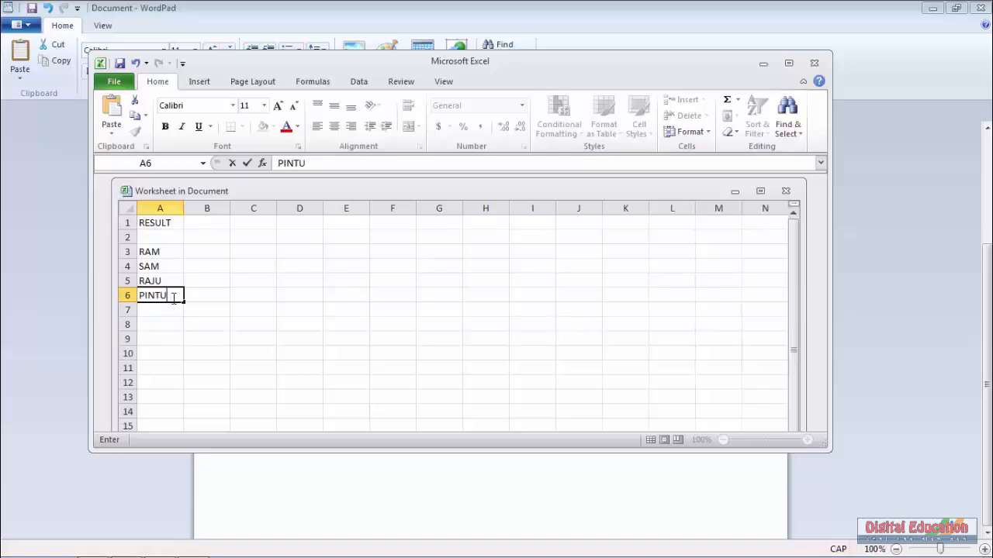
Step: Enter the subject headings BENGALI in cell B2 and ENGLISH in cell C2
click(216, 241)
text(BE)
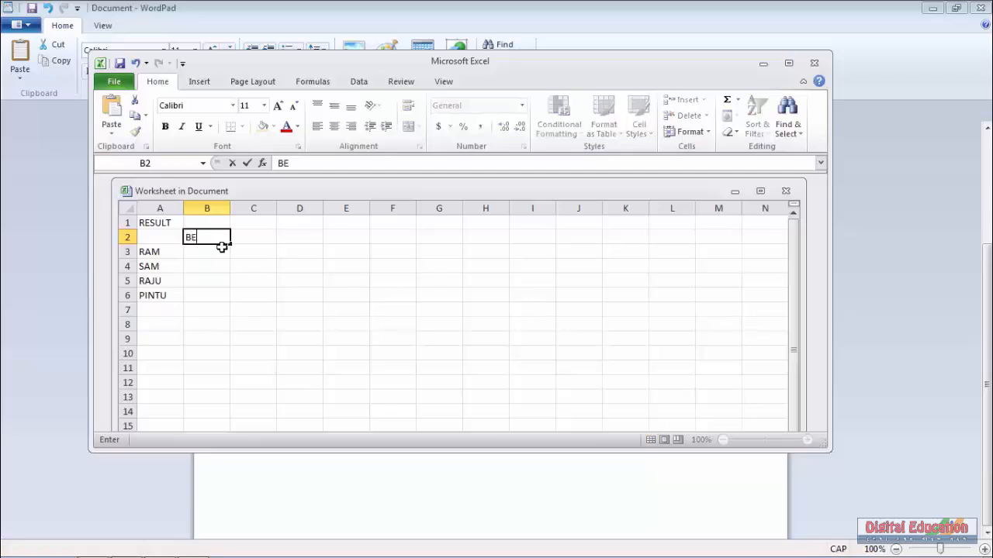
text(NGALI)
click(251, 238)
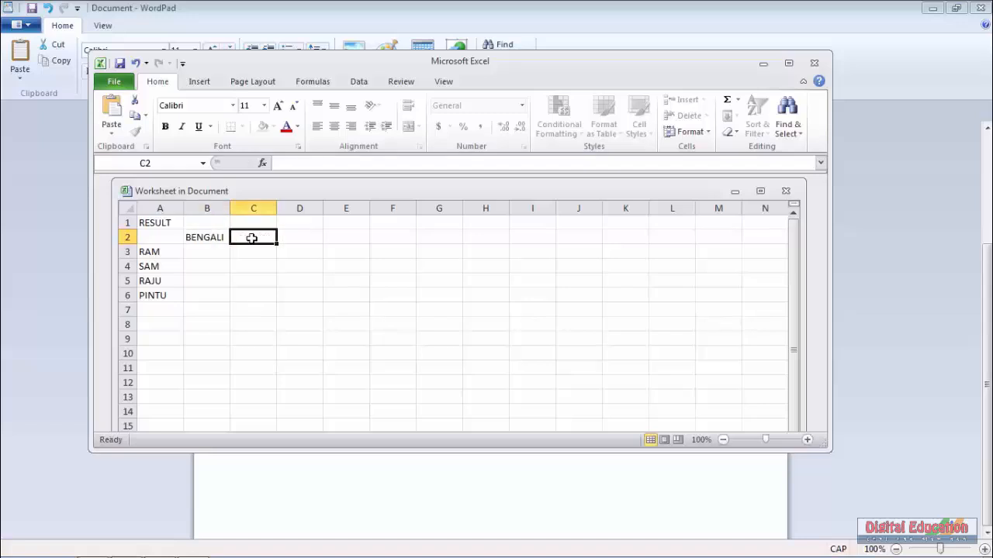
text(EN)
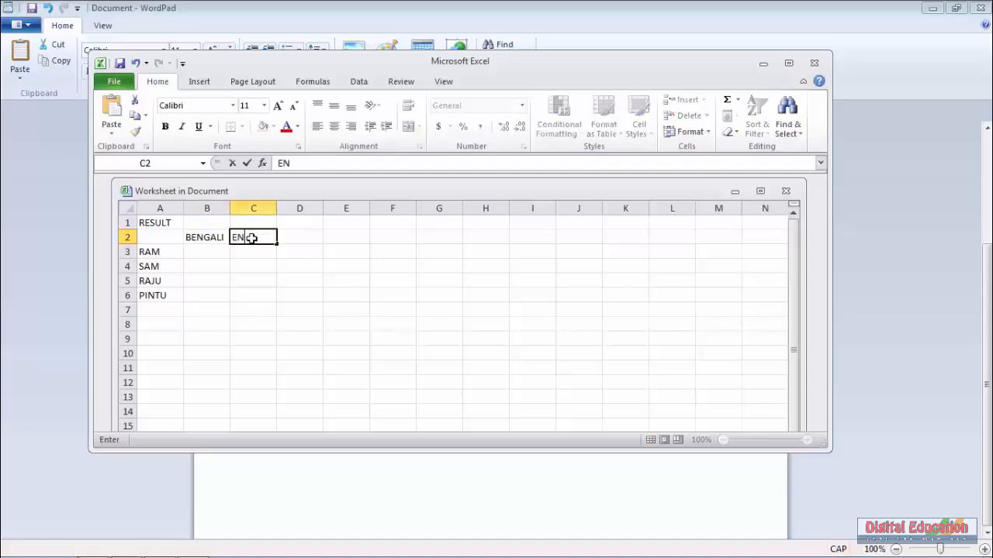
text(GLISH)
click(205, 251)
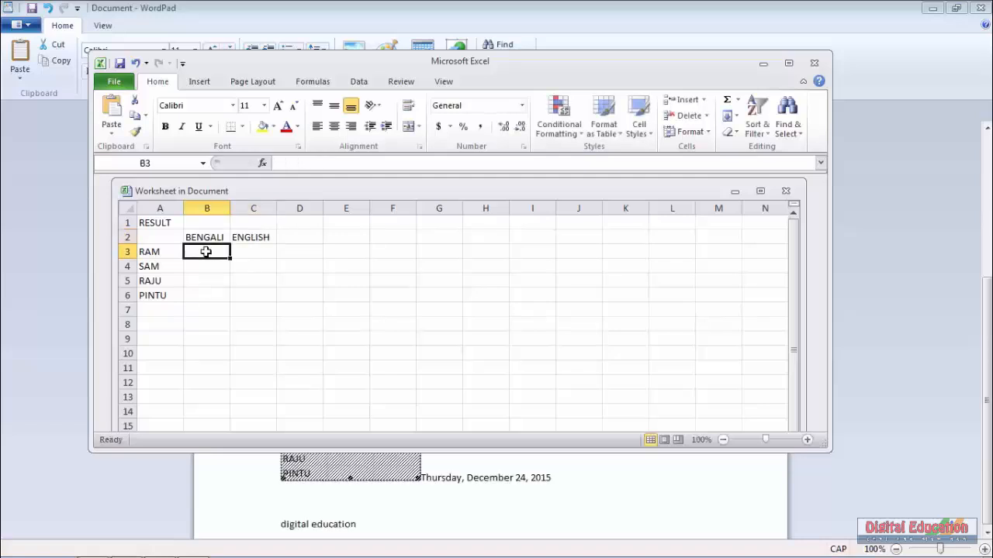
Step: Enter the BENGALI marks 5, 7, 9 and 9 in cells B3 to B6 of the embedded worksheet
text(5)
click(206, 270)
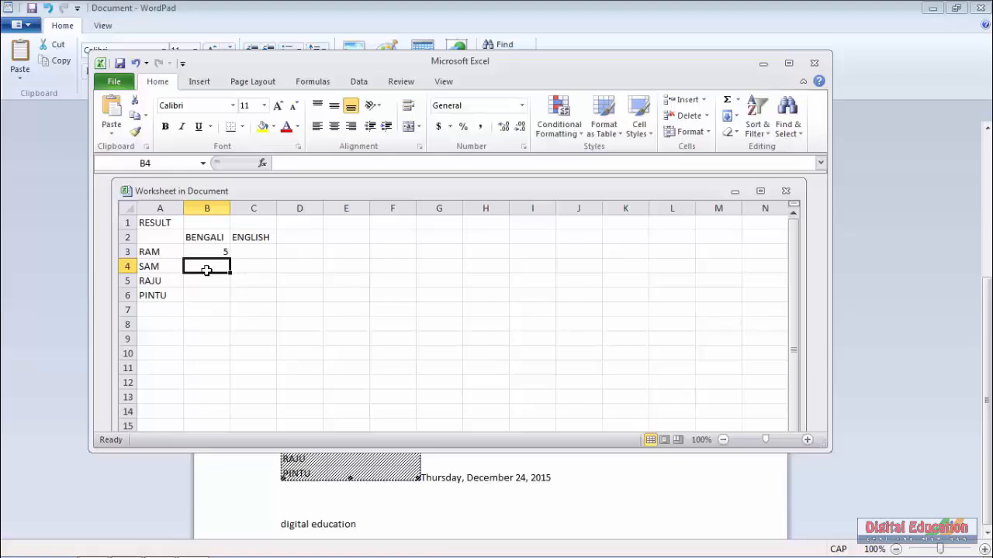
text(7)
click(203, 293)
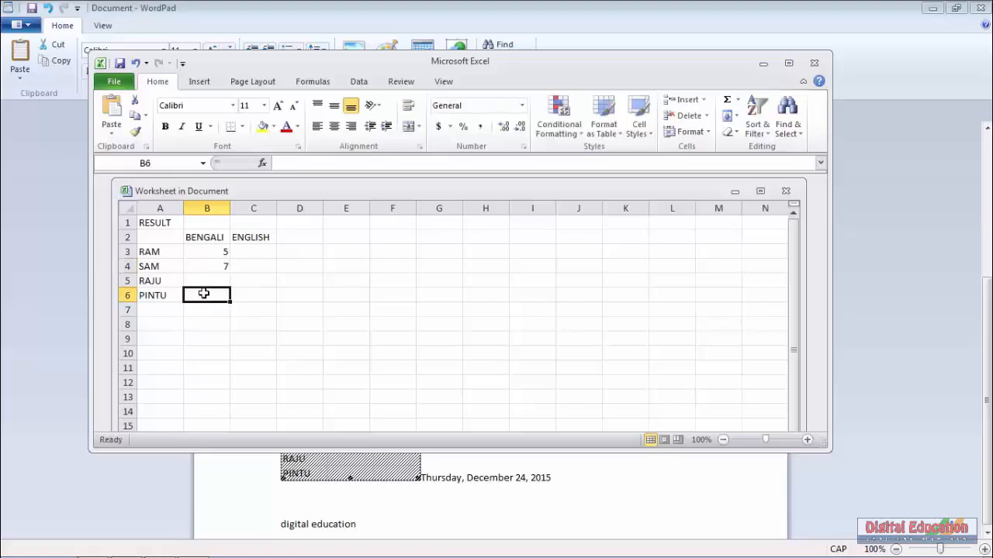
text(9)
click(206, 282)
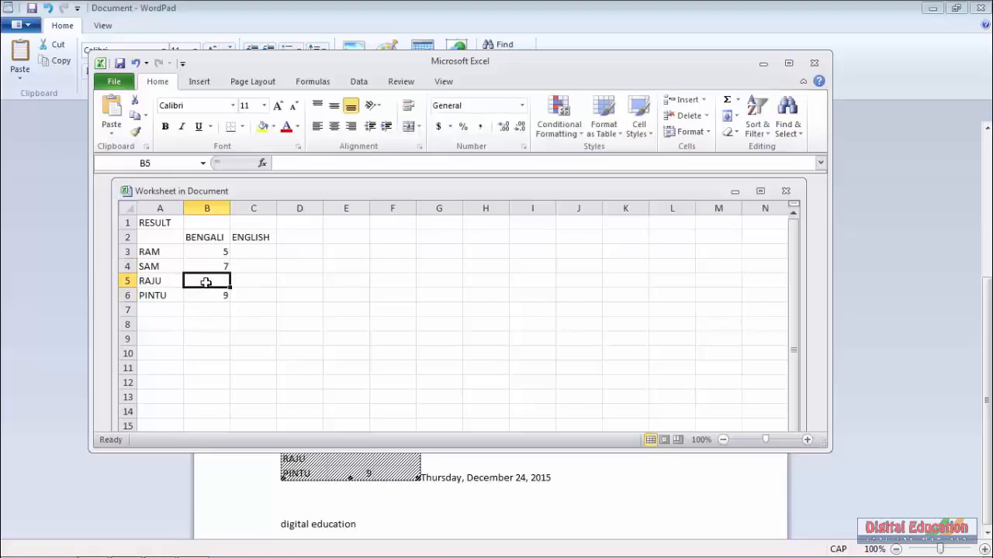
text(9)
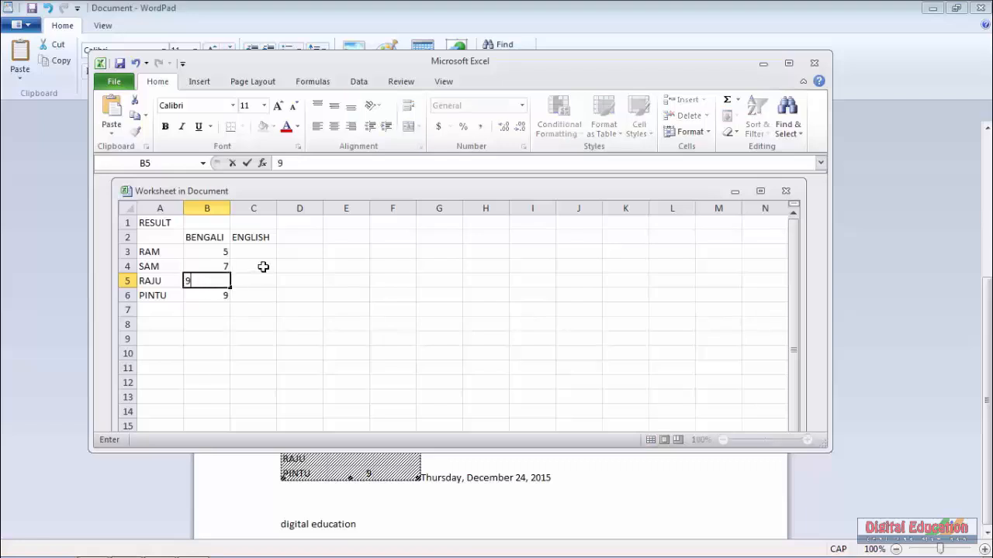
Step: Enter the ENGLISH marks 8, 9, 5 and 4 in cells C3 to C6 and close the worksheet to return to the document
click(263, 251)
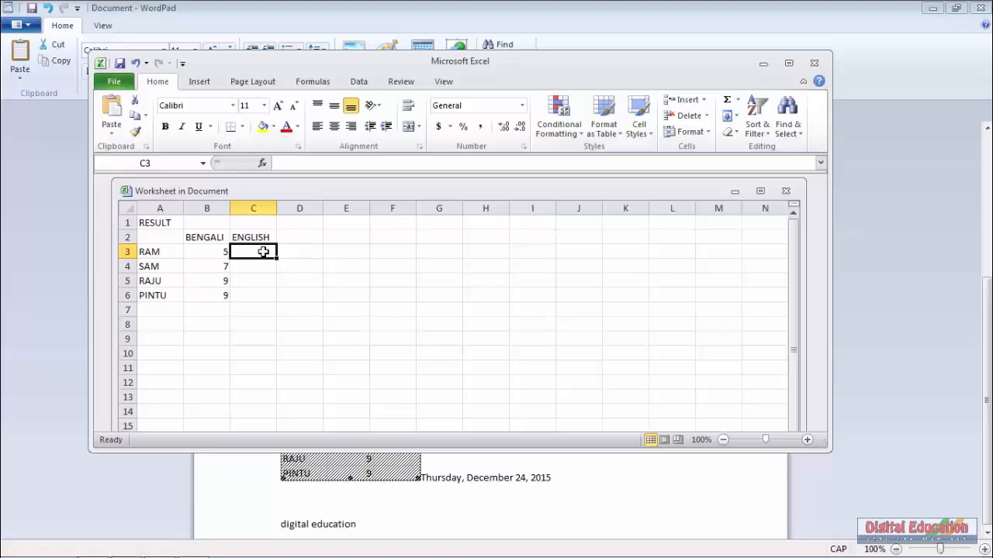
text(8)
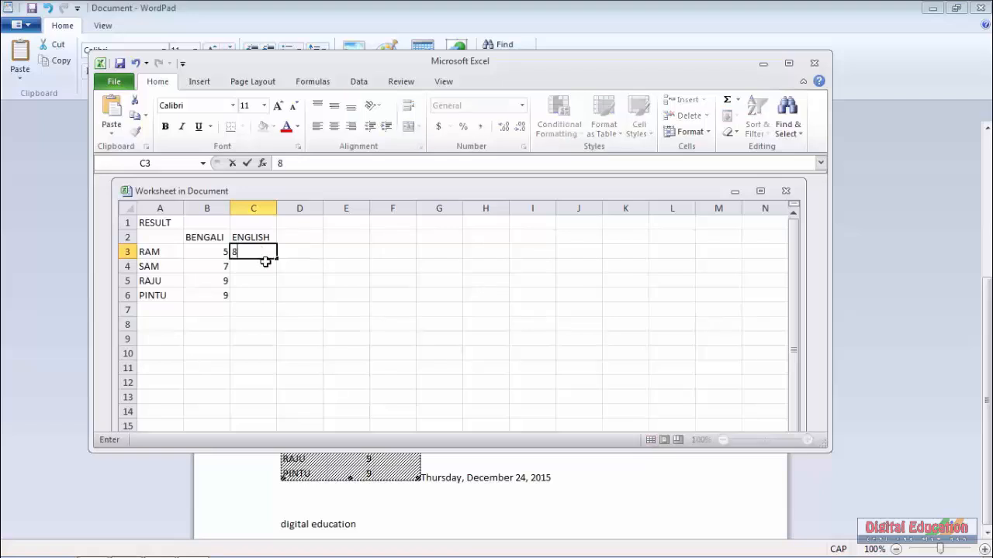
key(Return)
text(9)
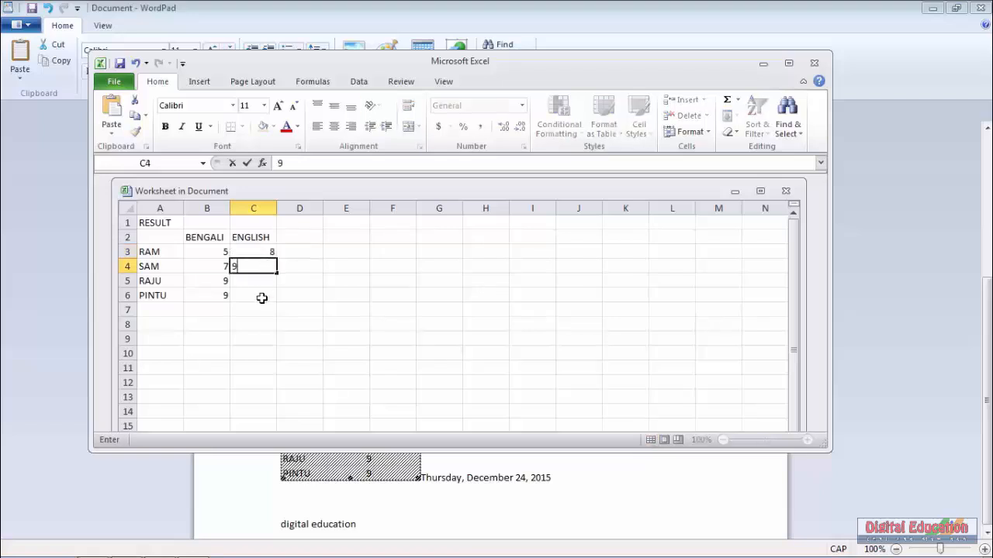
click(261, 293)
text(4)
click(259, 281)
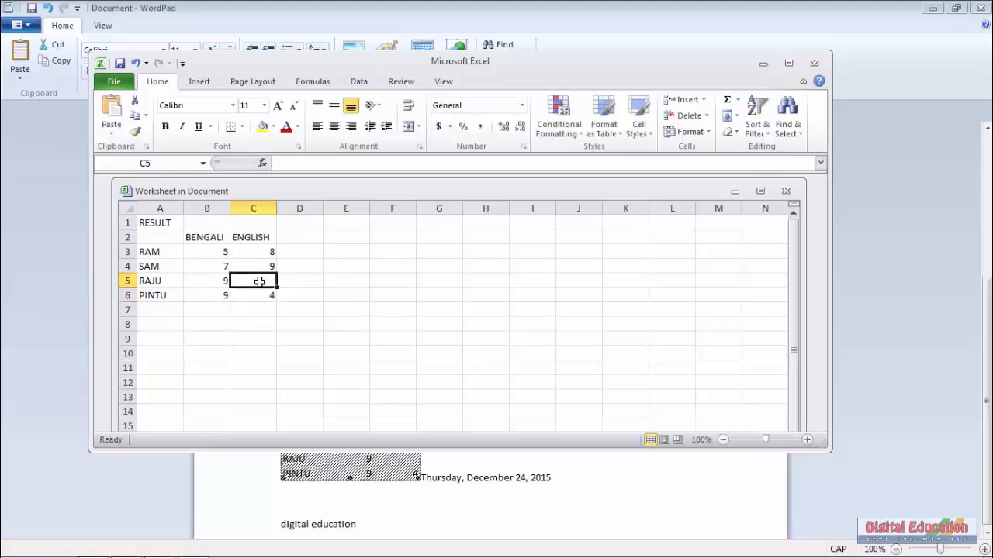
text(5)
click(294, 280)
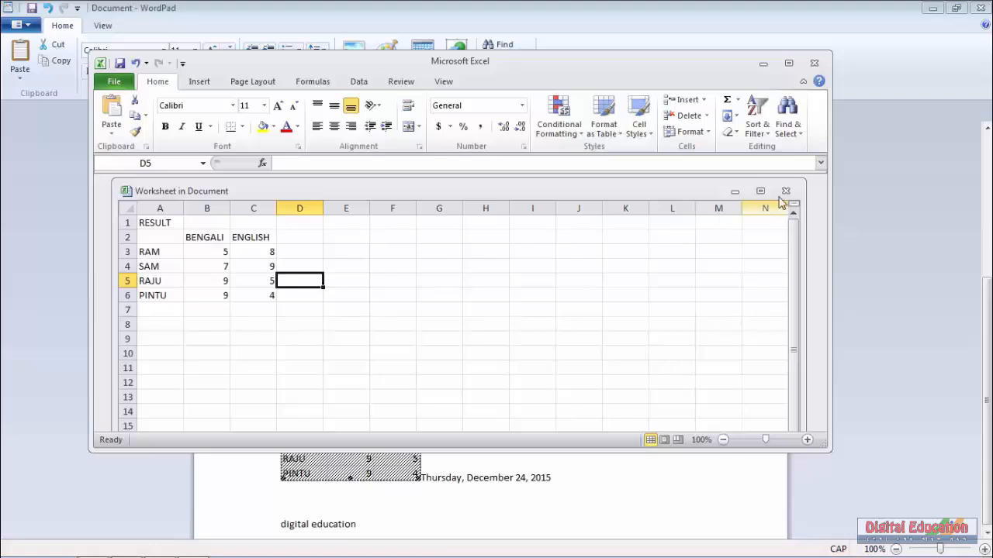
click(815, 63)
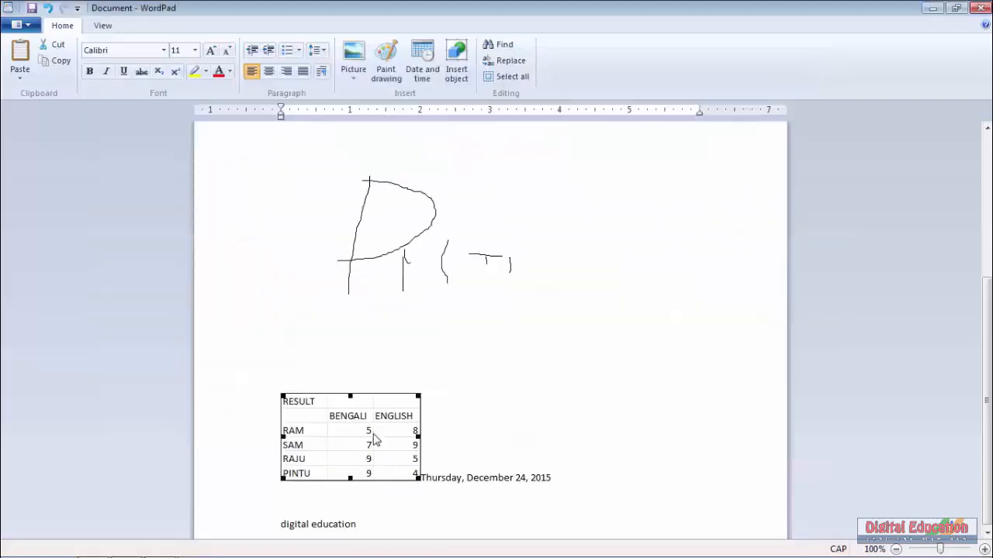
click(465, 422)
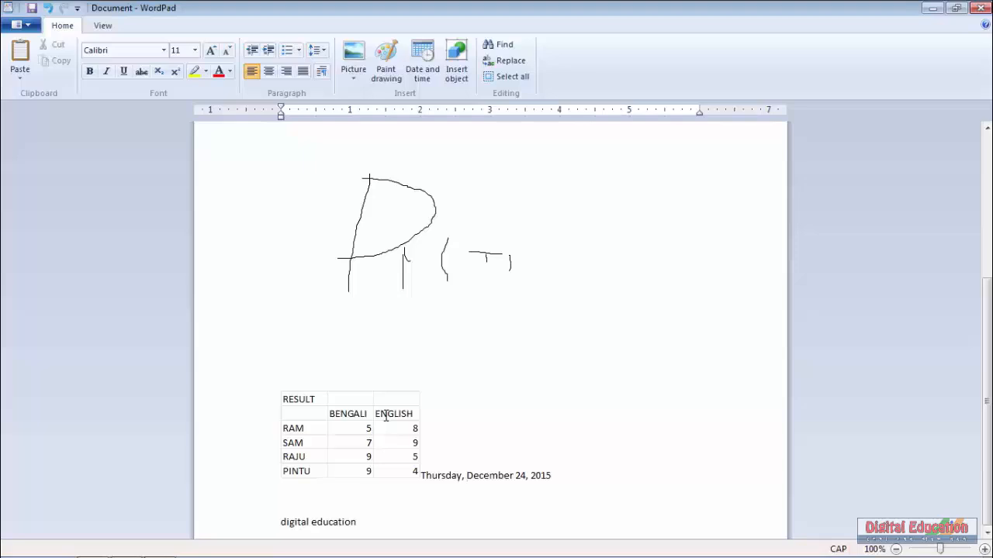
Step: Delete the penguin picture, the embedded result worksheet and the Paint drawing from the document
scroll(386, 416, up, 5)
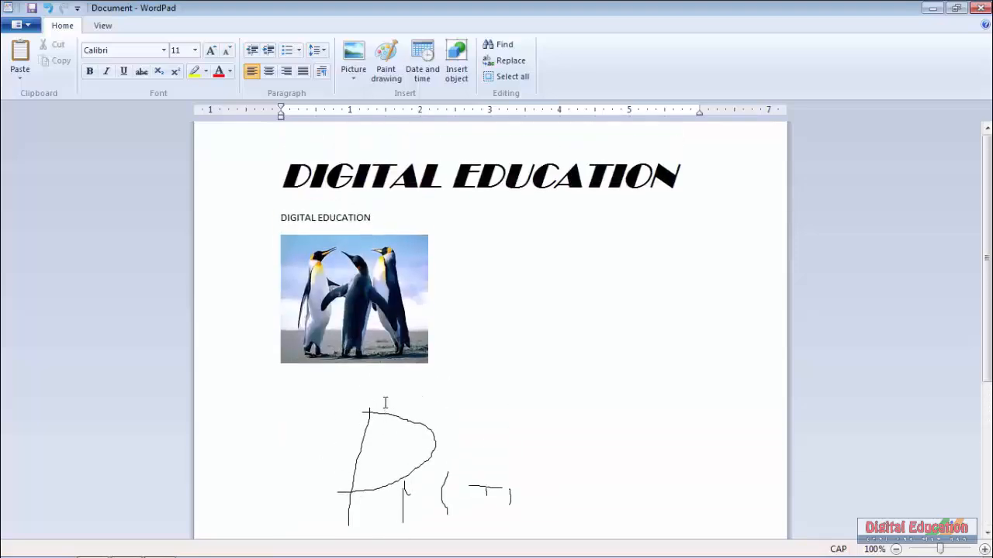
click(376, 318)
scroll(375, 318, down, 2)
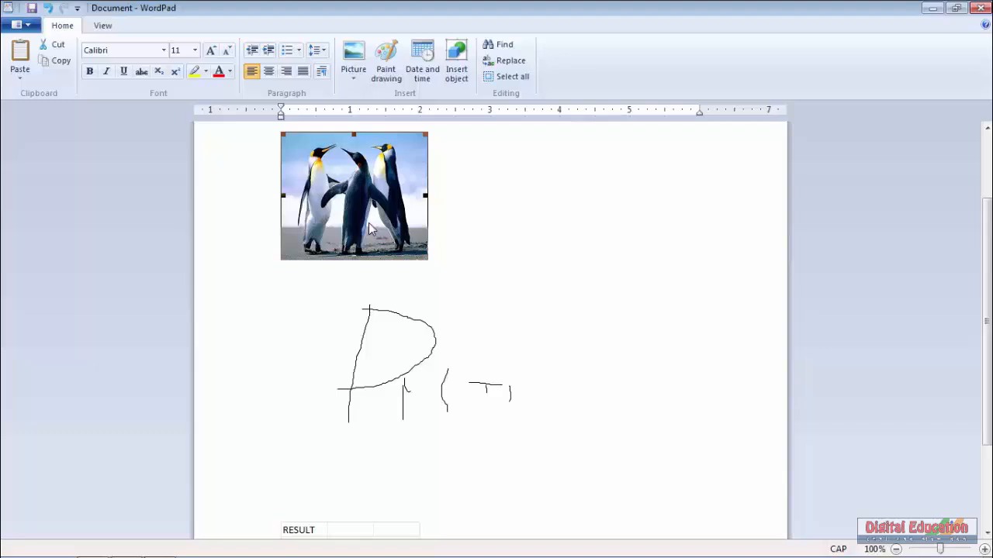
key(Delete)
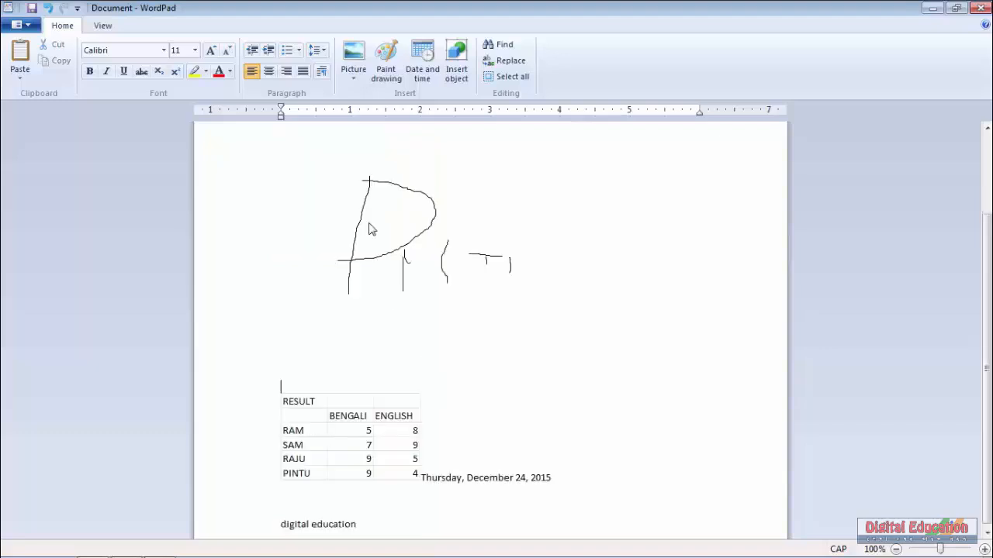
click(353, 417)
key(Delete)
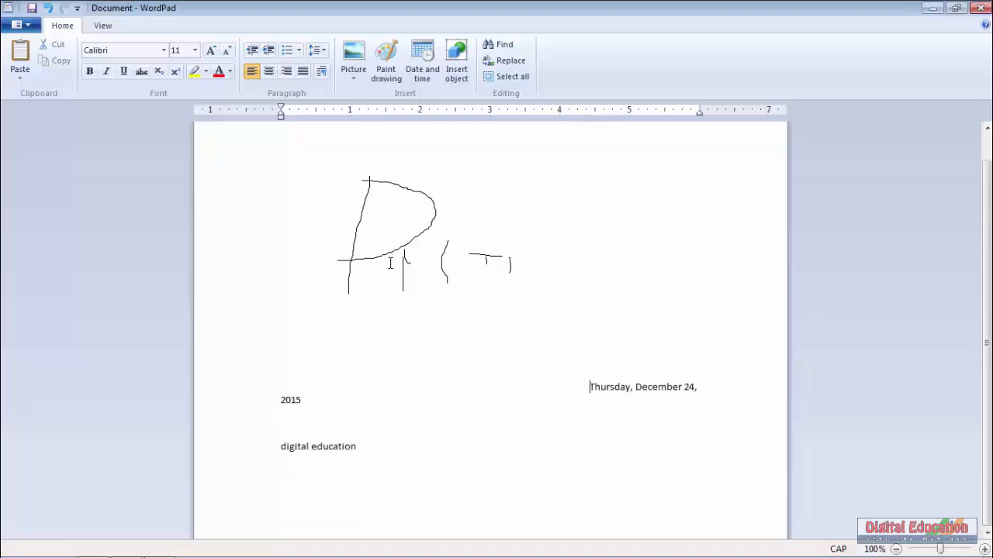
click(393, 258)
key(Delete)
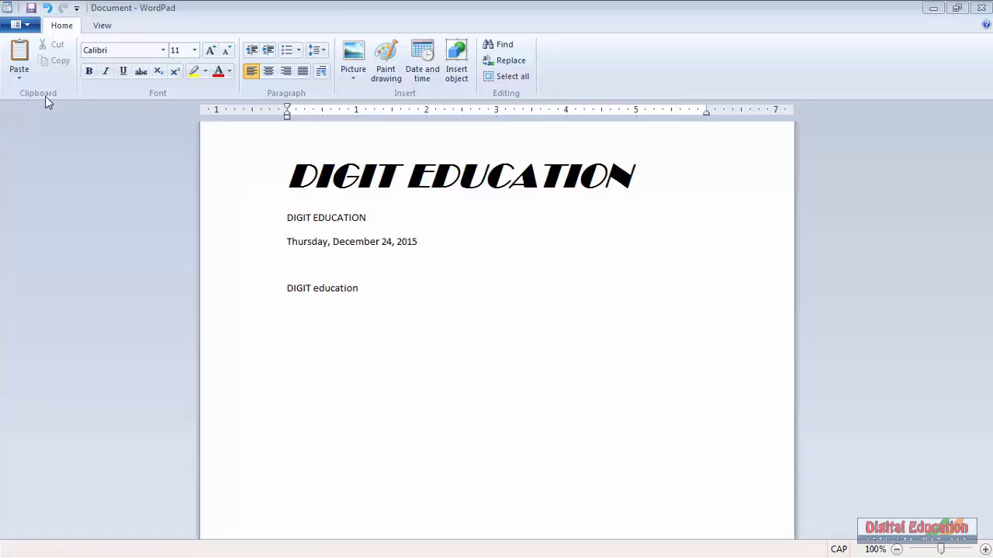
Step: Zoom the document view in to 140%
click(103, 33)
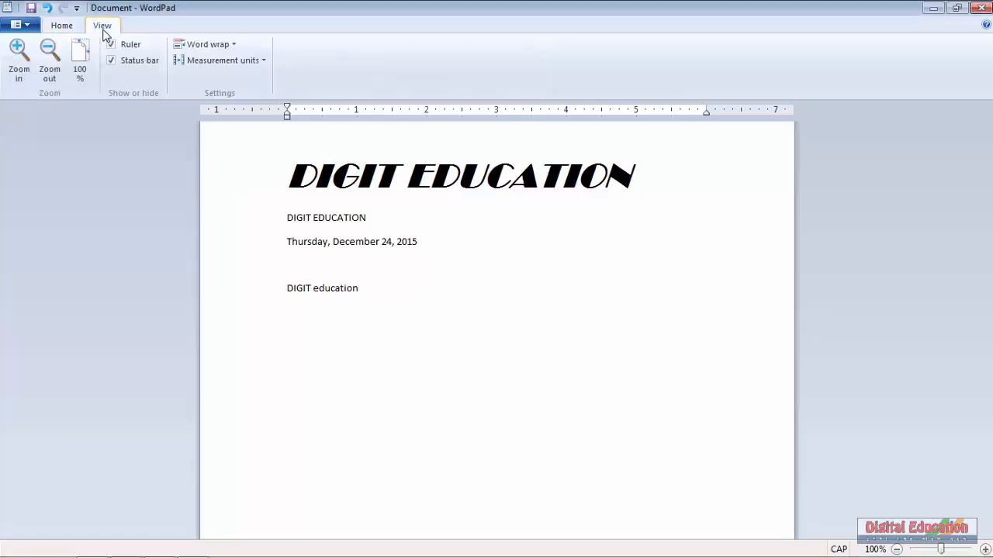
click(24, 58)
click(31, 59)
click(33, 60)
click(32, 61)
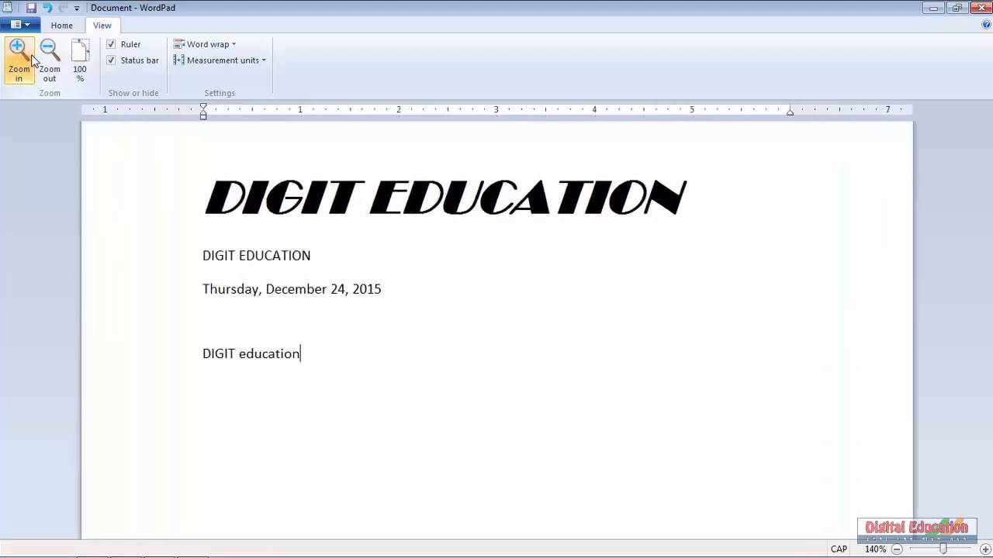
Step: Zoom the document view out to 90% and reset it to 100%
click(53, 64)
click(56, 62)
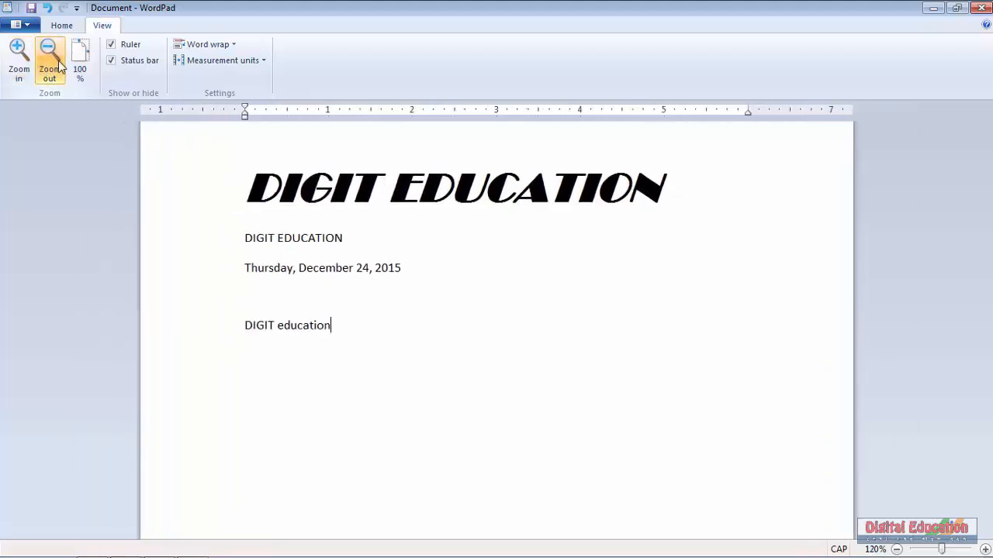
click(58, 61)
click(59, 60)
click(58, 60)
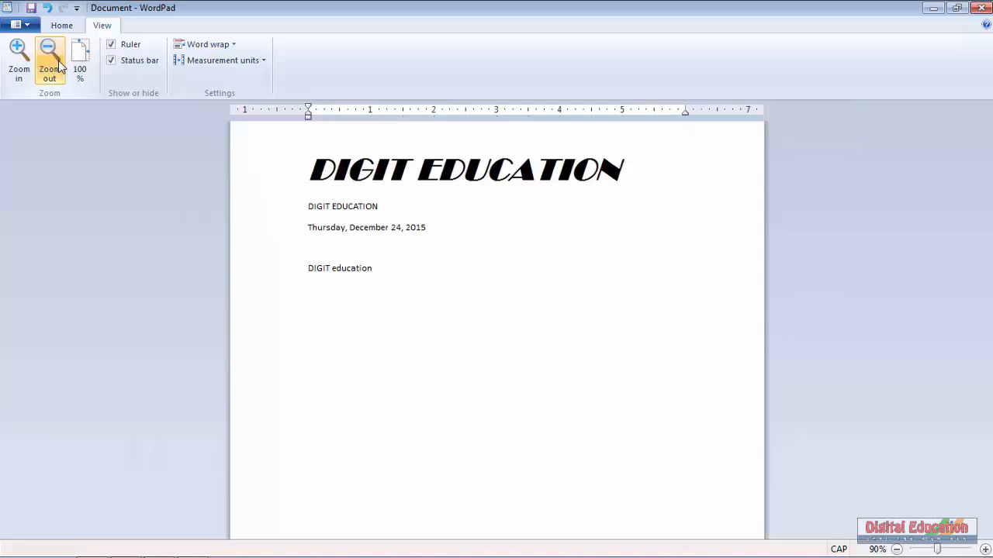
click(85, 62)
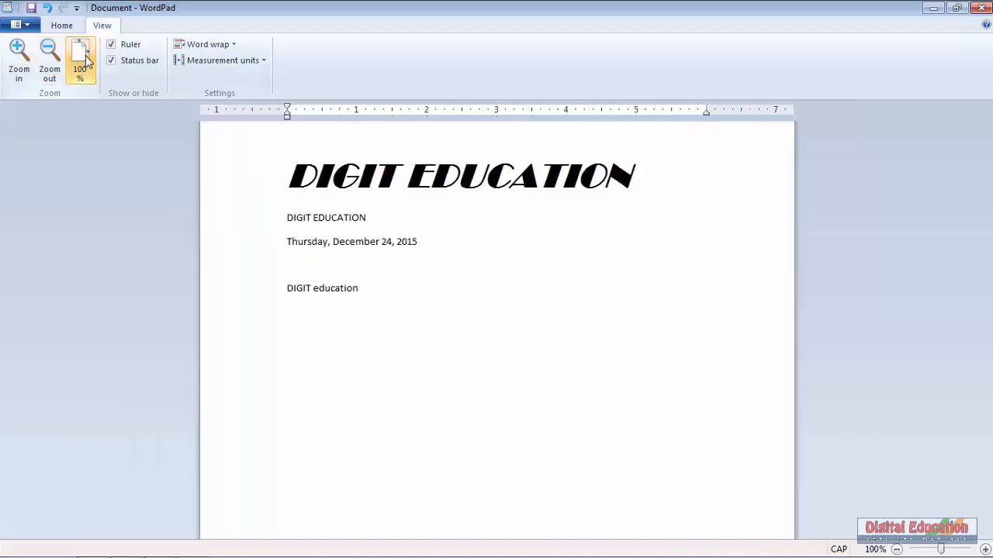
Step: Hide and show the ruler and the status bar again
click(124, 52)
click(124, 51)
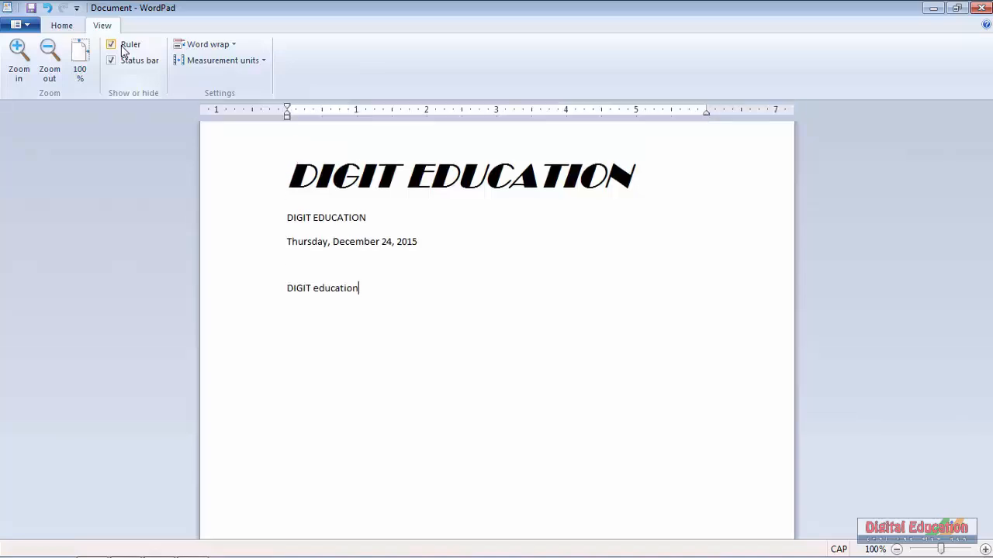
click(122, 48)
click(122, 48)
click(122, 62)
click(122, 62)
Step: Switch the word wrap to Wrap to window, to No wrap and back to Wrap to ruler
click(223, 47)
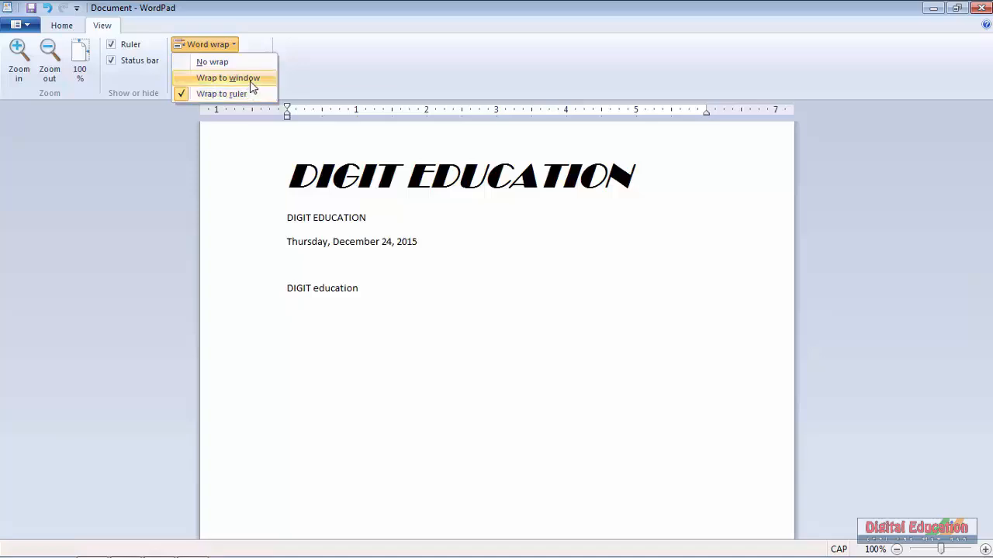
click(249, 81)
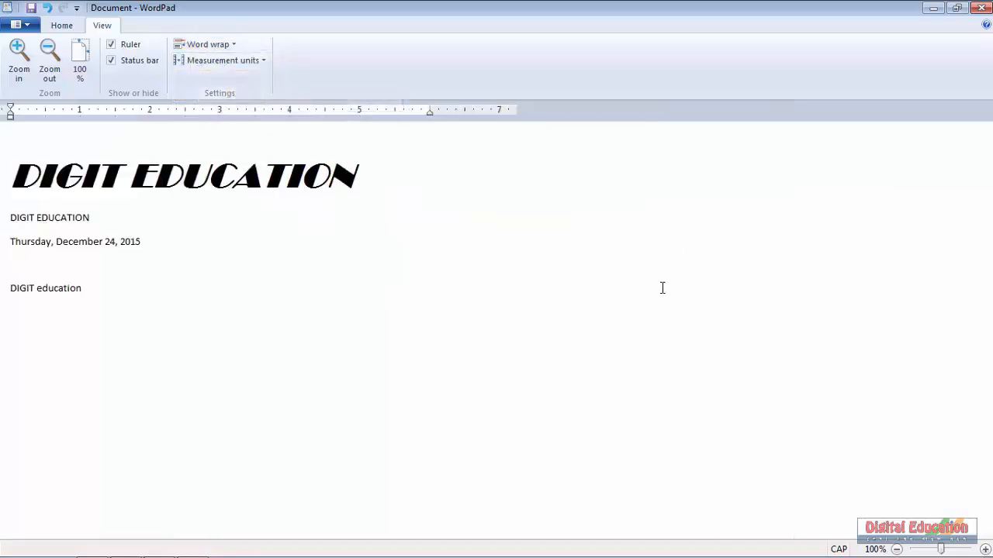
click(196, 44)
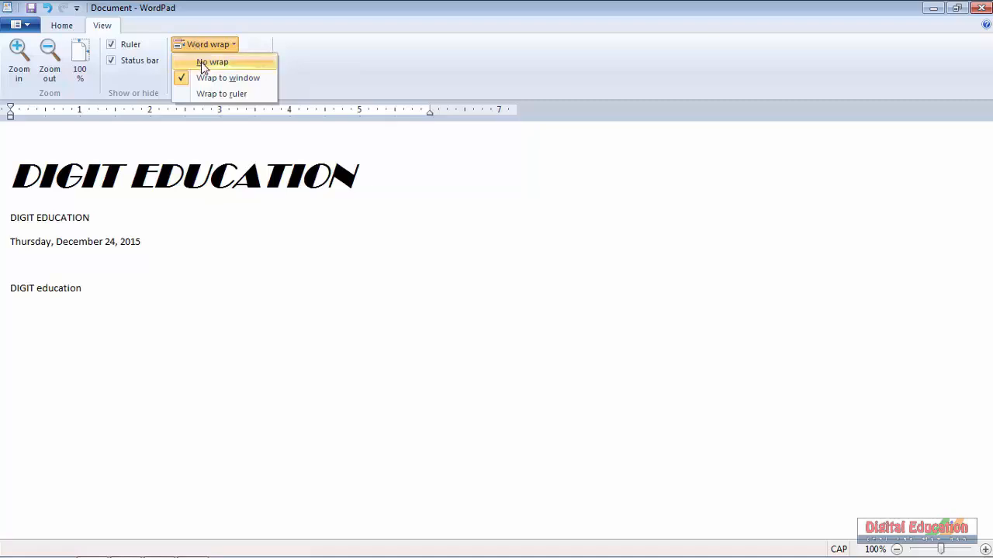
click(202, 67)
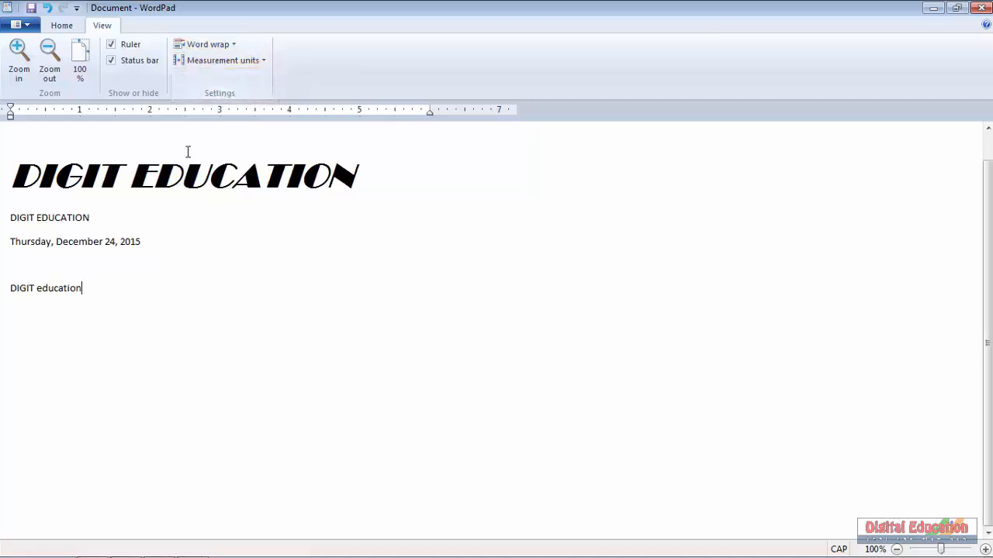
click(201, 47)
click(211, 94)
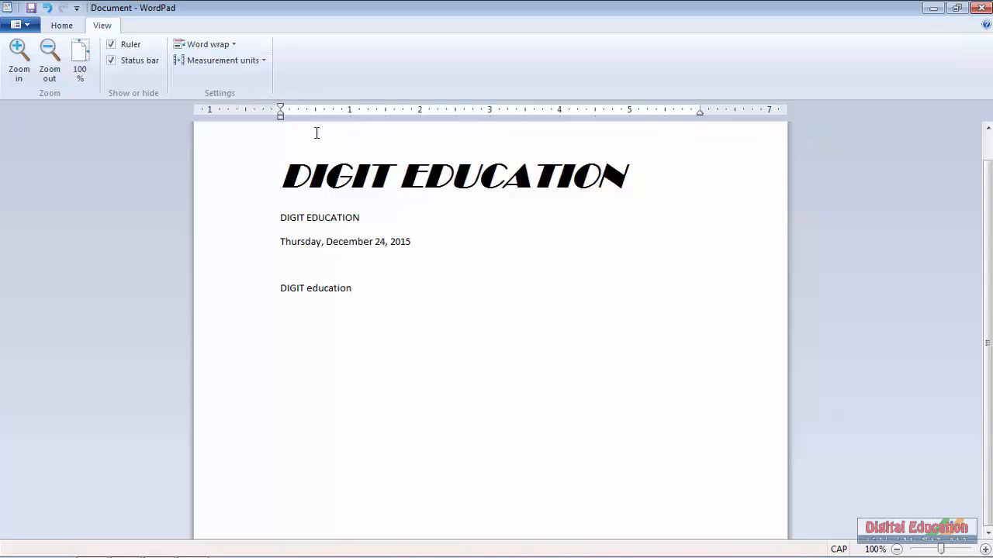
Step: Switch the ruler's measurement units through Centimeters, Points and Picas, and return them to Inches
click(256, 62)
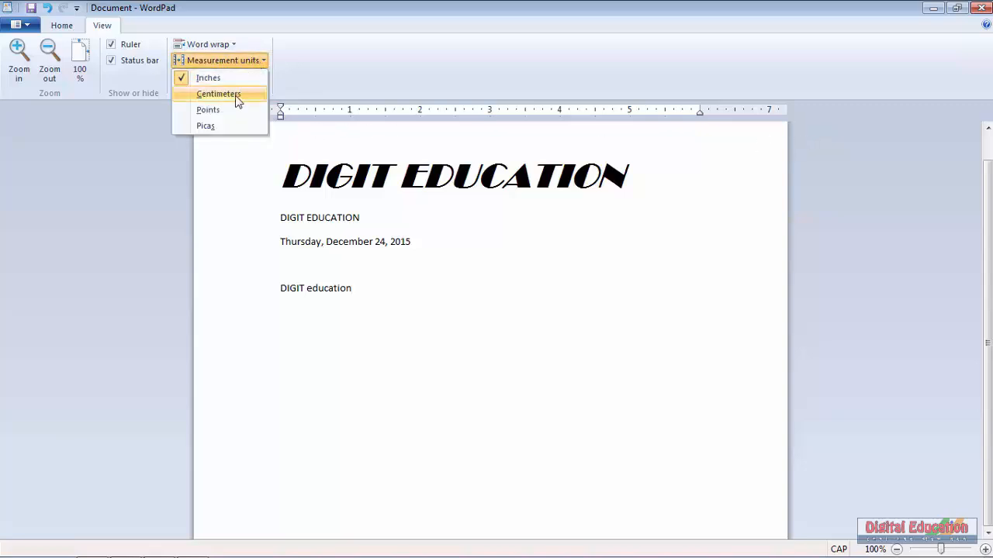
click(236, 96)
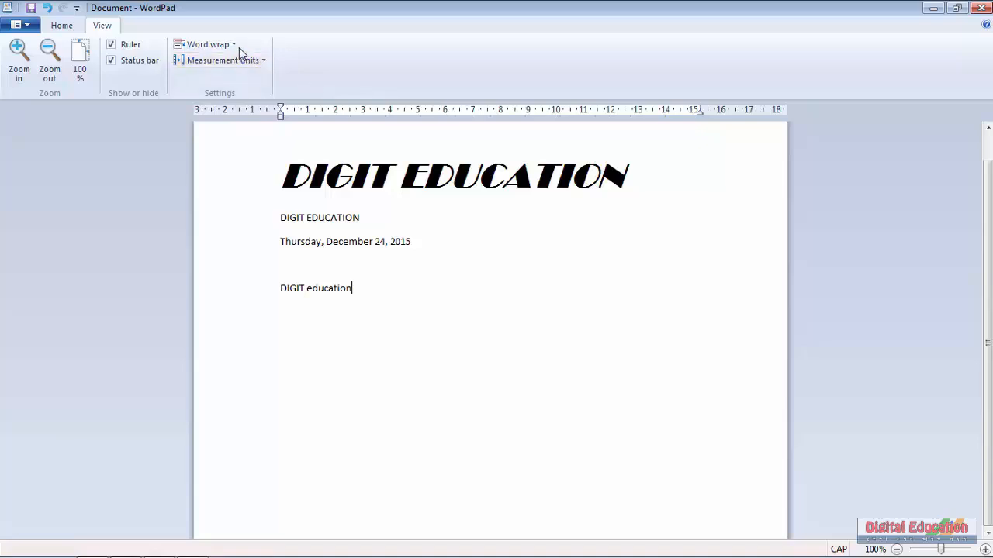
click(242, 65)
click(247, 111)
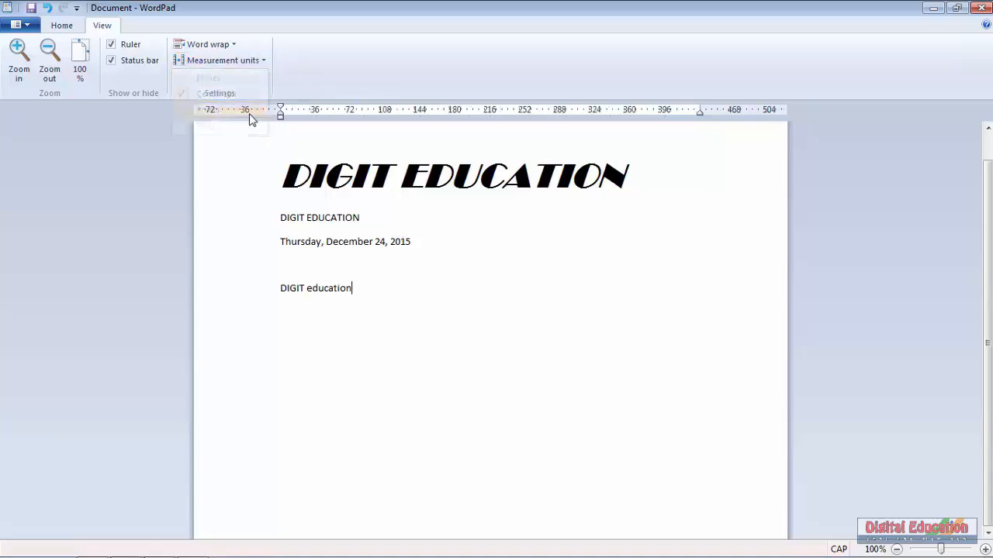
click(250, 60)
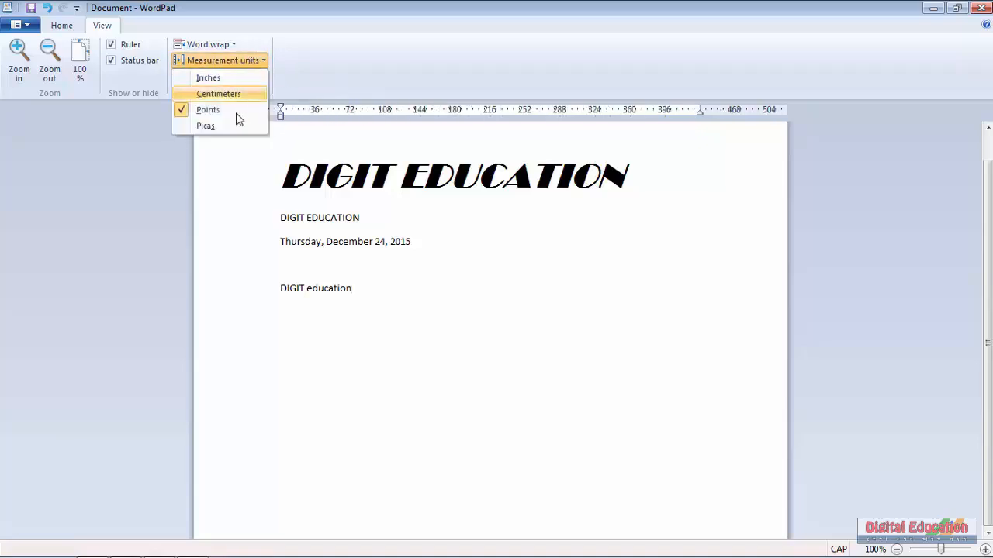
click(233, 126)
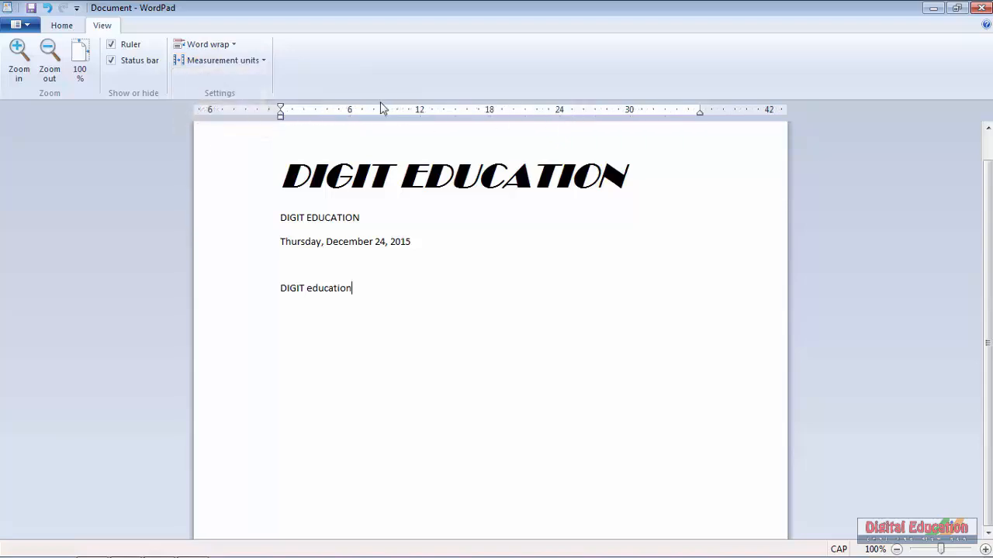
click(256, 62)
click(253, 77)
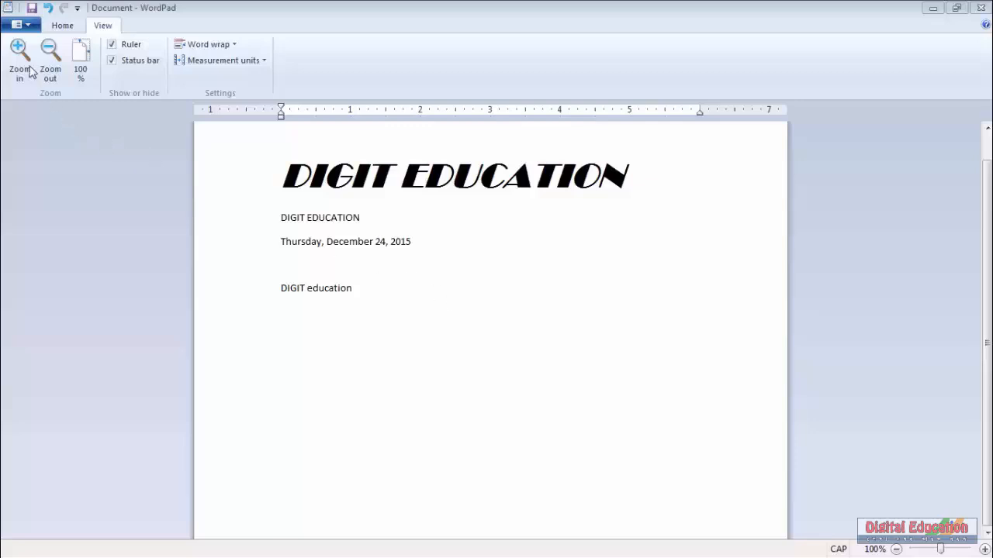
Step: Save the document in the Documents library under the file name TEST in Rich Text Format
click(23, 31)
click(24, 31)
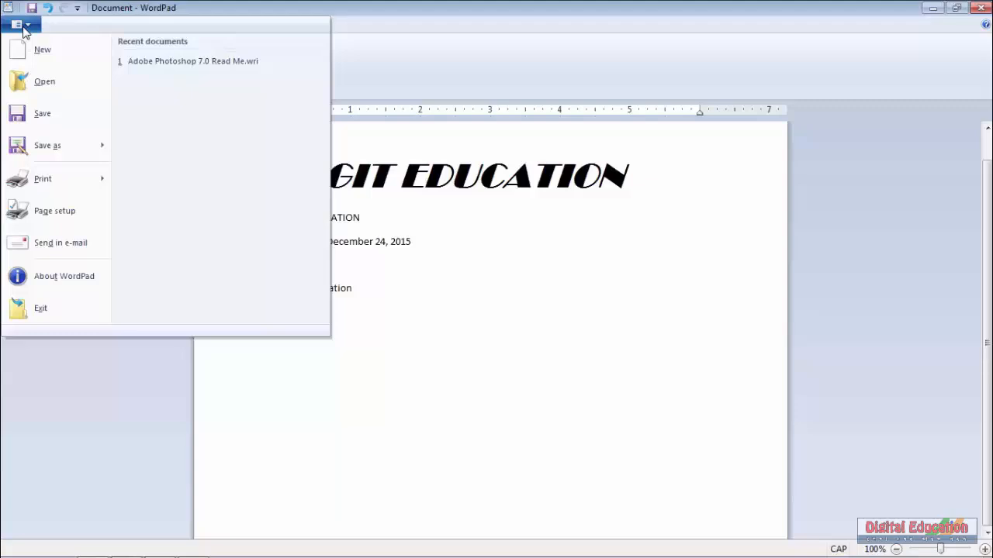
mouse_move(34, 137)
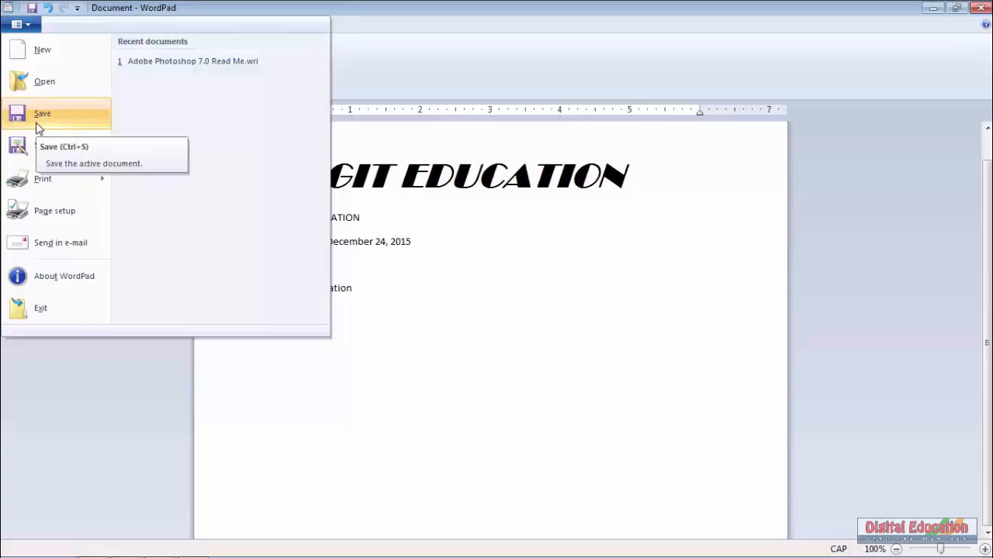
click(39, 117)
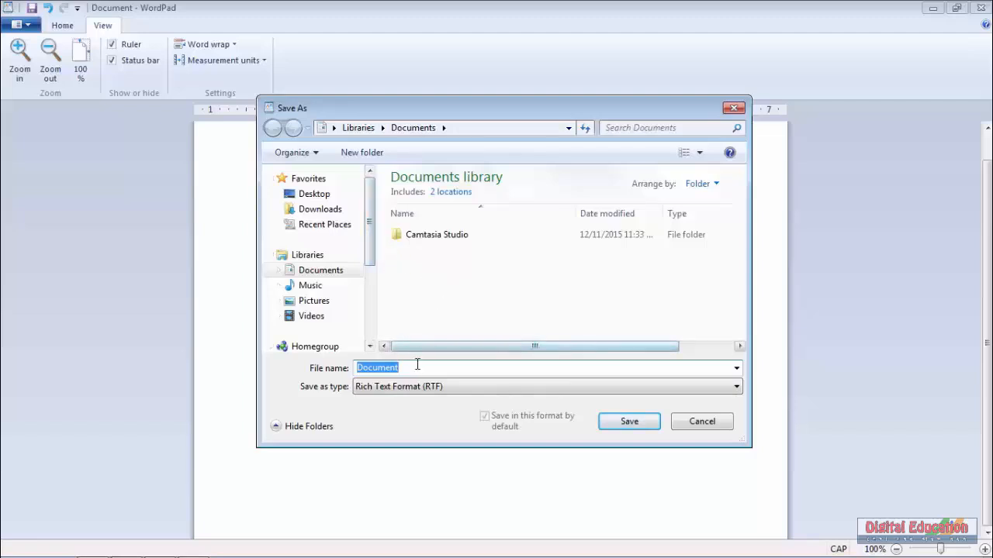
text(TEST)
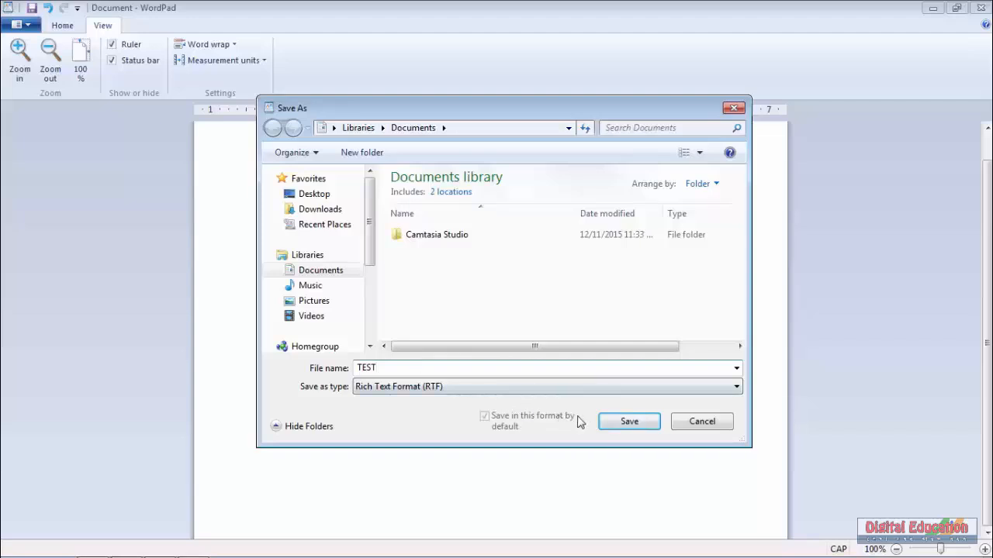
click(615, 421)
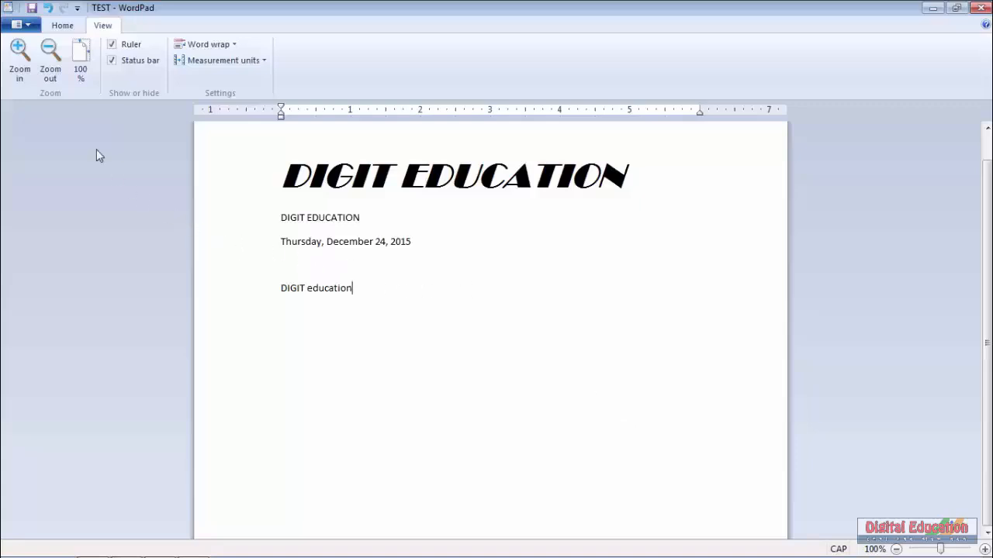
Step: Create a new blank document, and reopen the TEST file from the Documents library
click(27, 26)
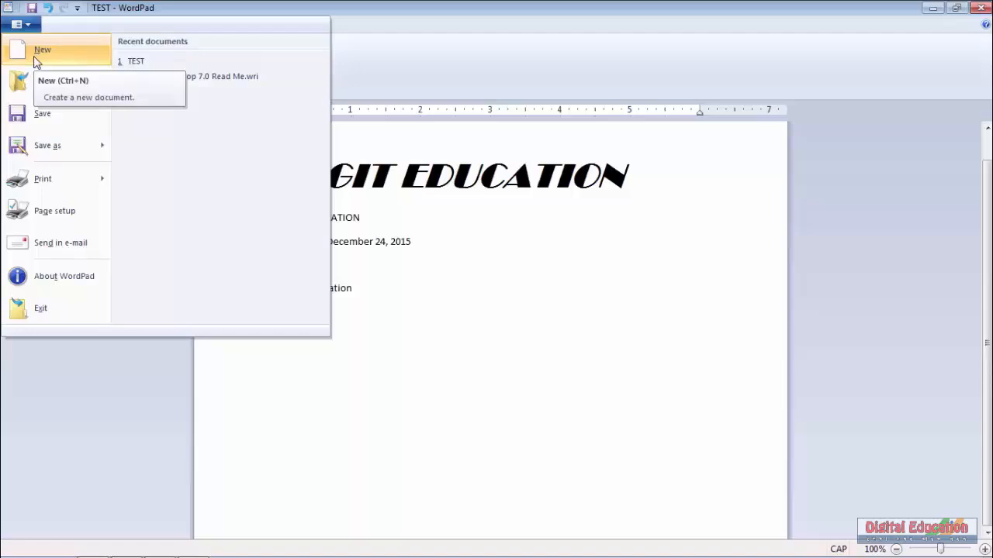
click(34, 56)
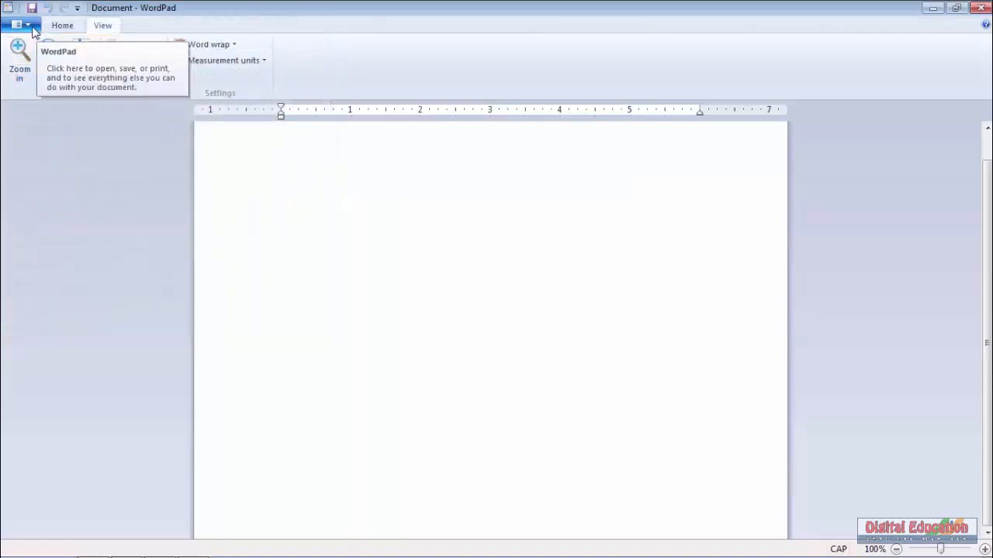
click(21, 25)
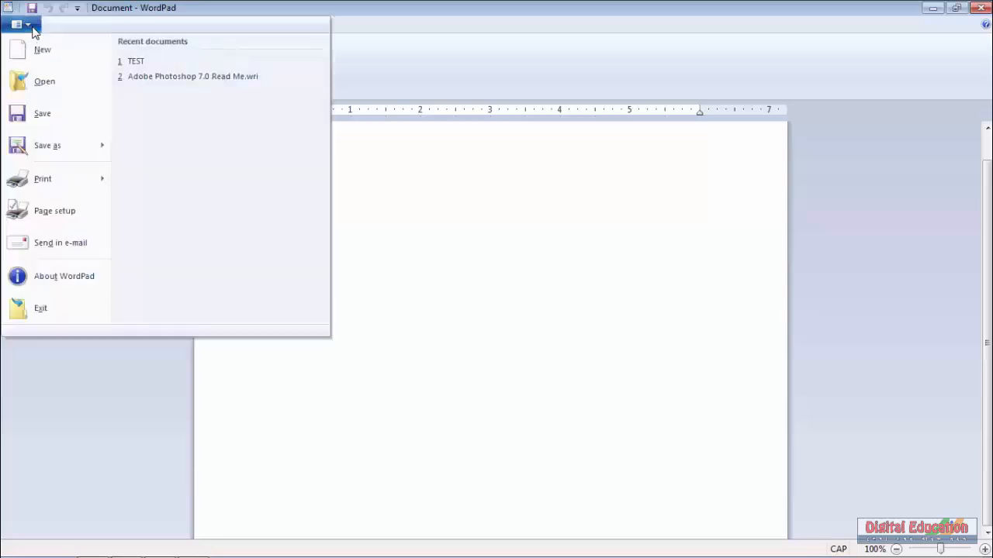
click(36, 92)
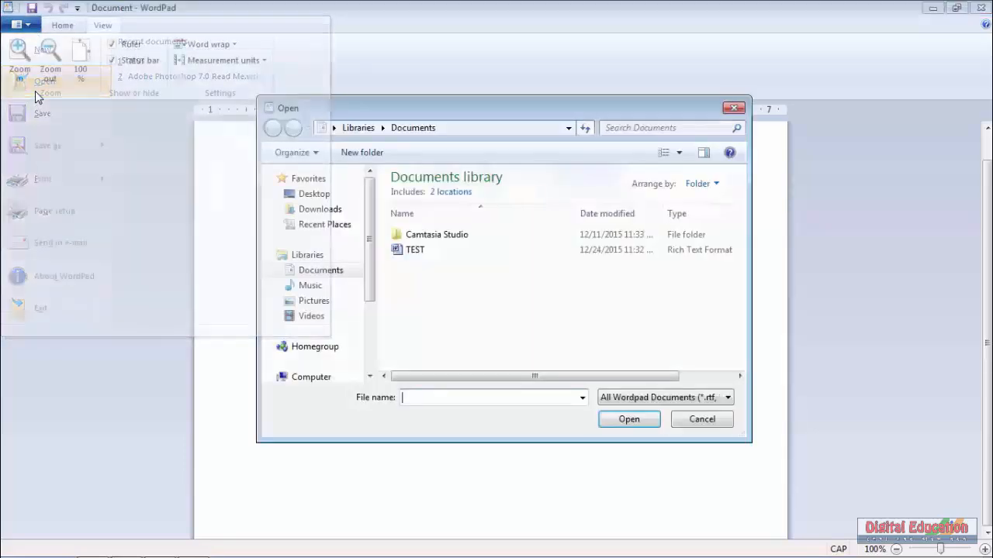
click(417, 252)
click(642, 428)
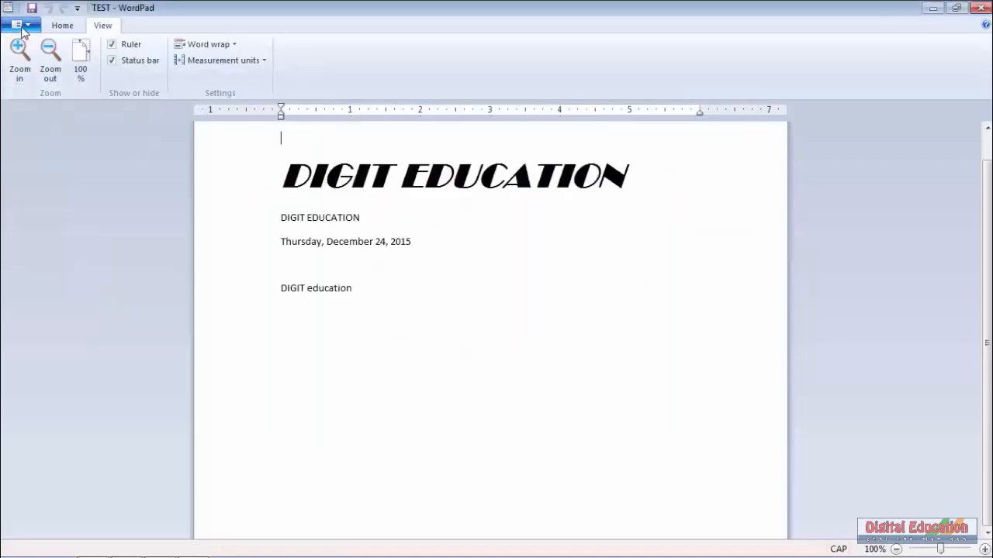
Step: Print one copy of all pages of the TEST document to the Send To OneNote 2013 printer
click(22, 30)
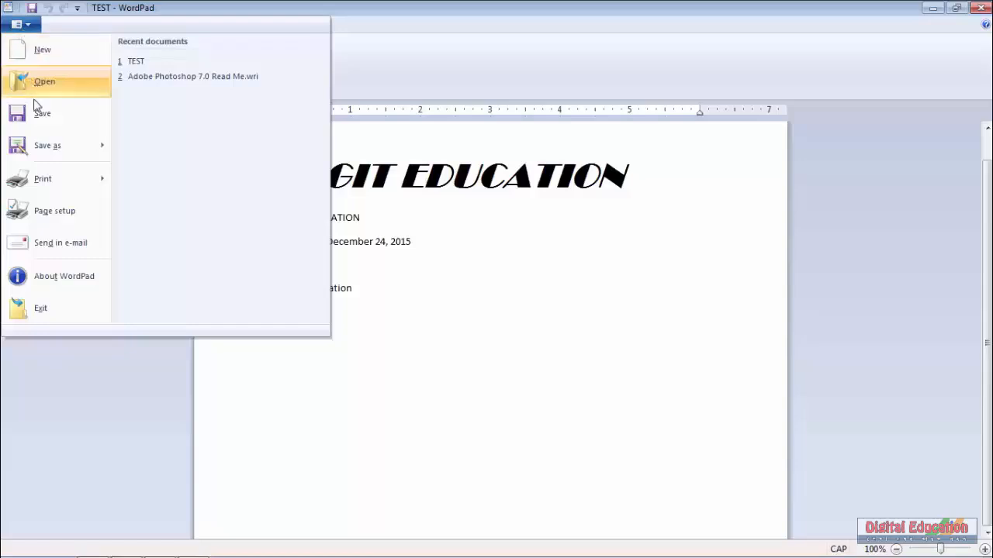
mouse_move(56, 185)
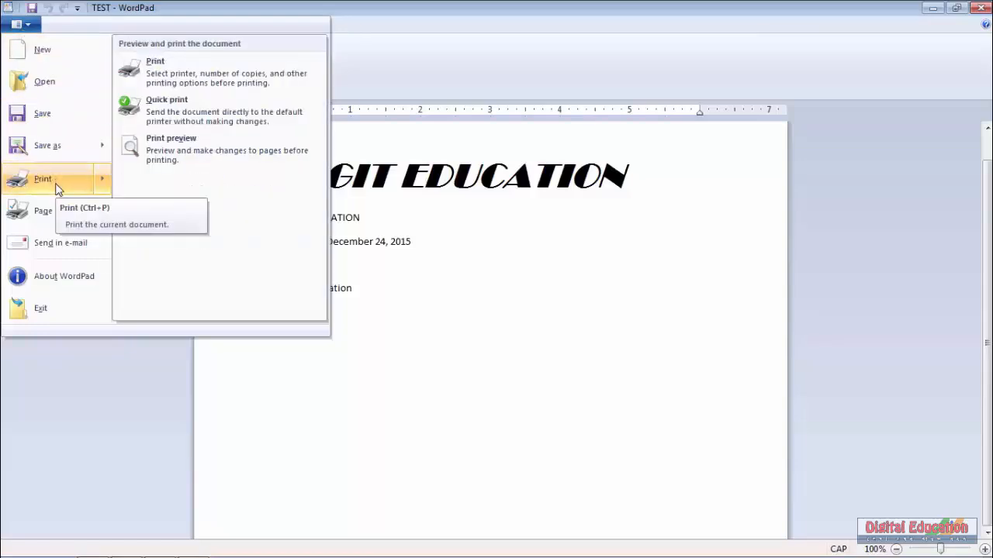
click(55, 186)
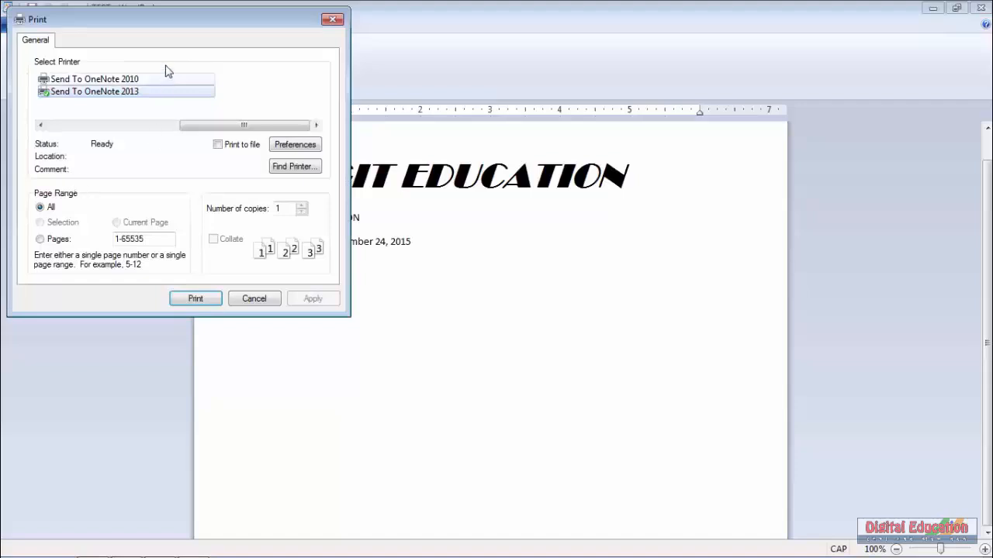
drag(174, 25, 496, 157)
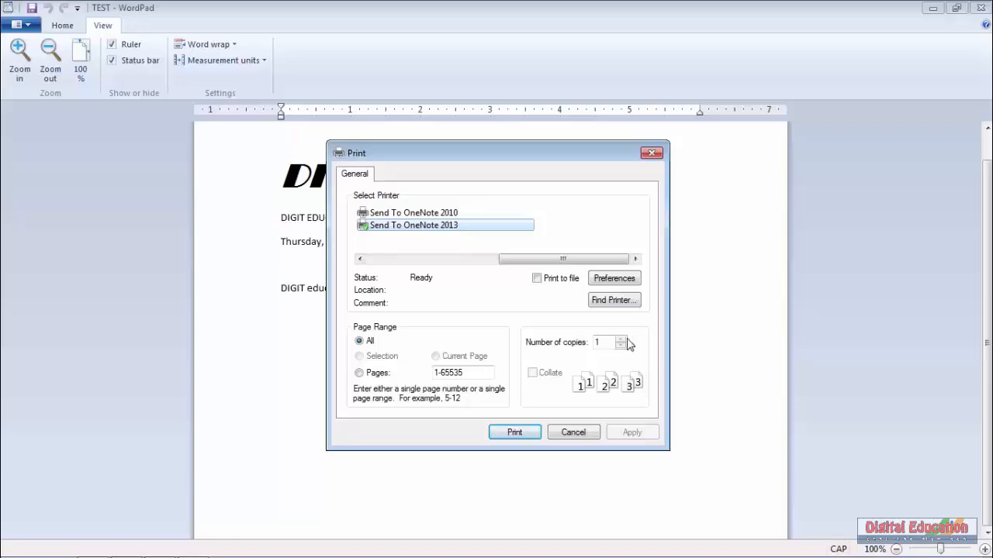
click(512, 434)
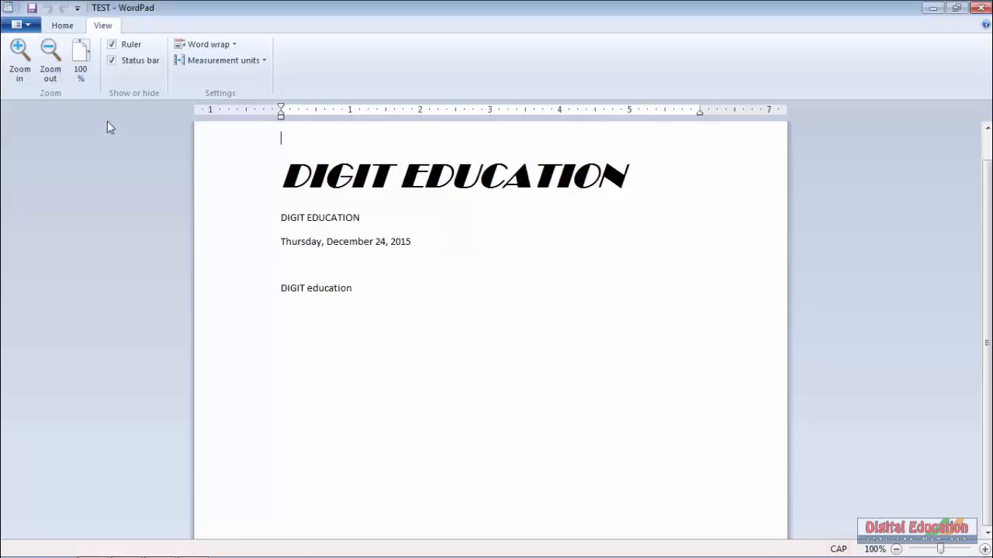
Step: In the page setup, try A3 as the paper size, switch it to A4, and apply landscape orientation
click(28, 28)
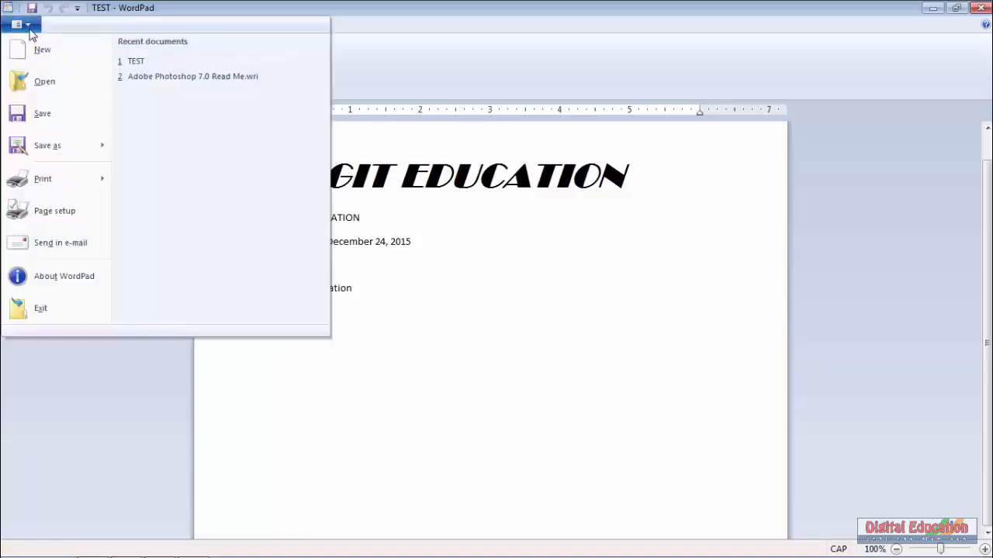
click(28, 211)
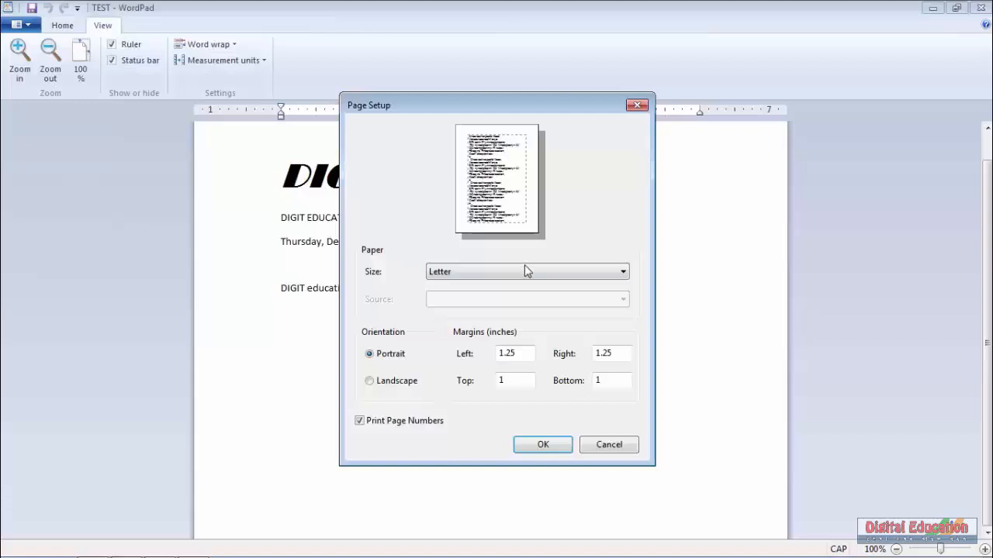
click(524, 267)
click(519, 287)
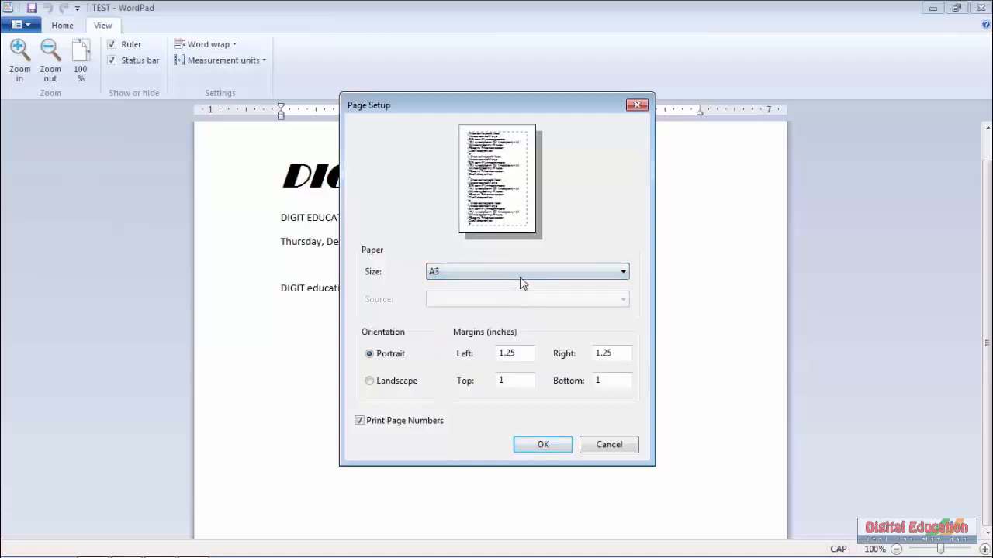
click(523, 274)
click(519, 298)
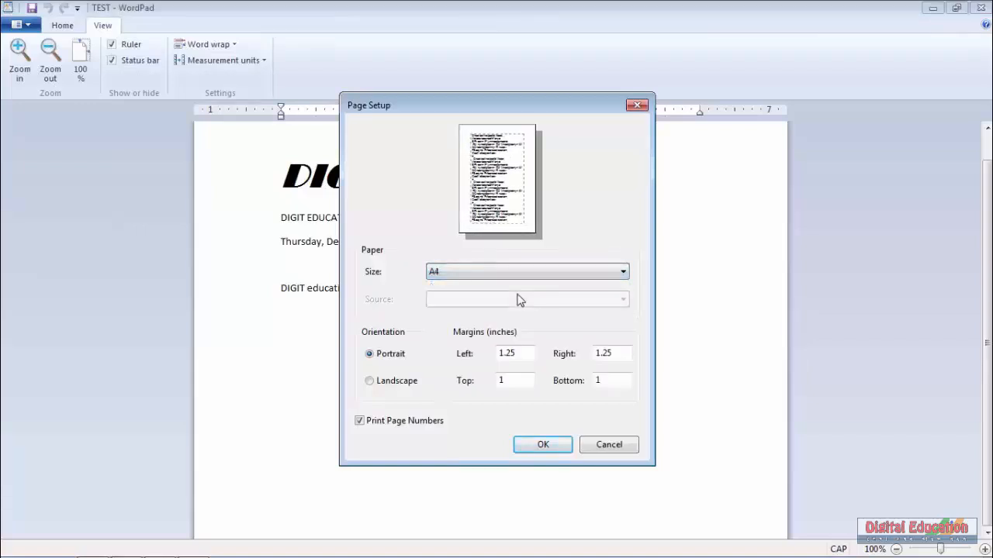
click(386, 385)
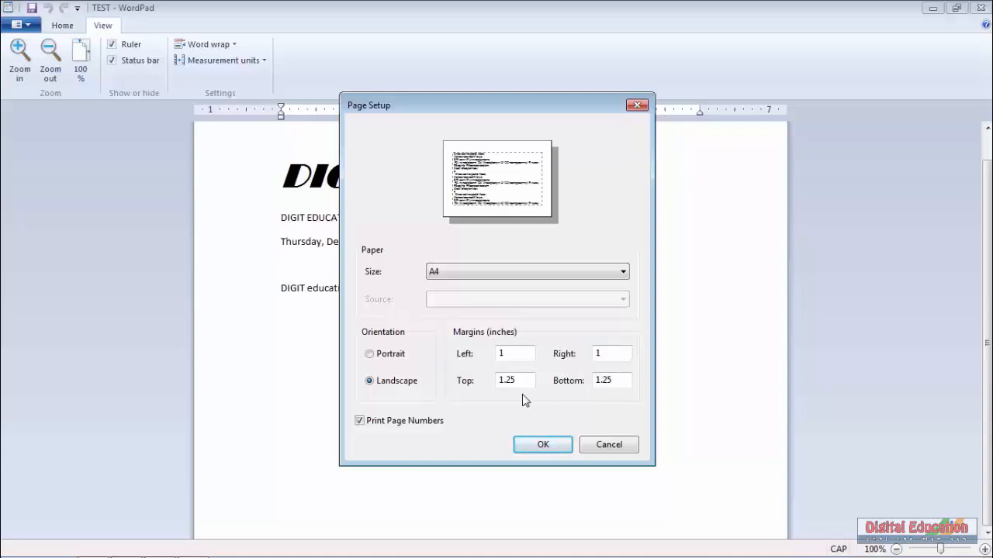
click(532, 447)
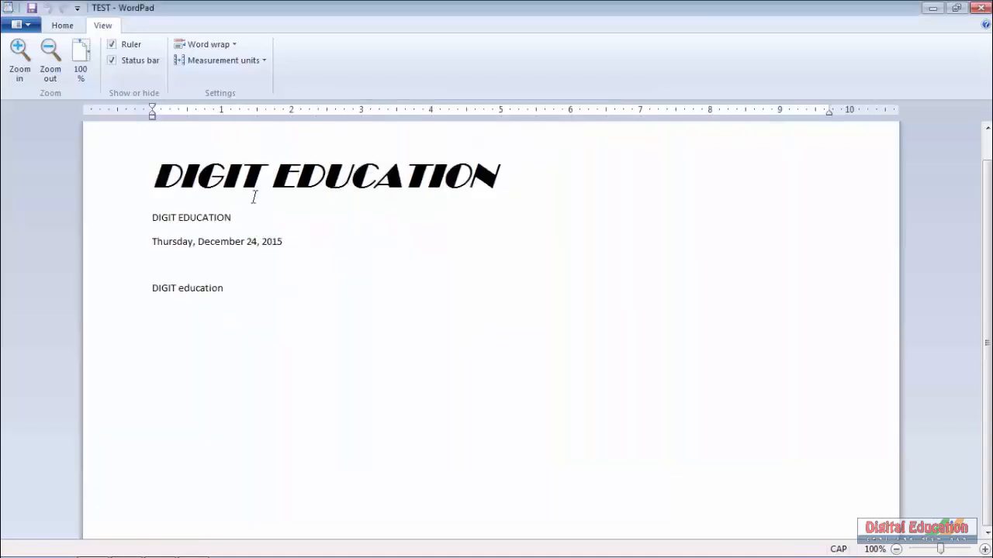